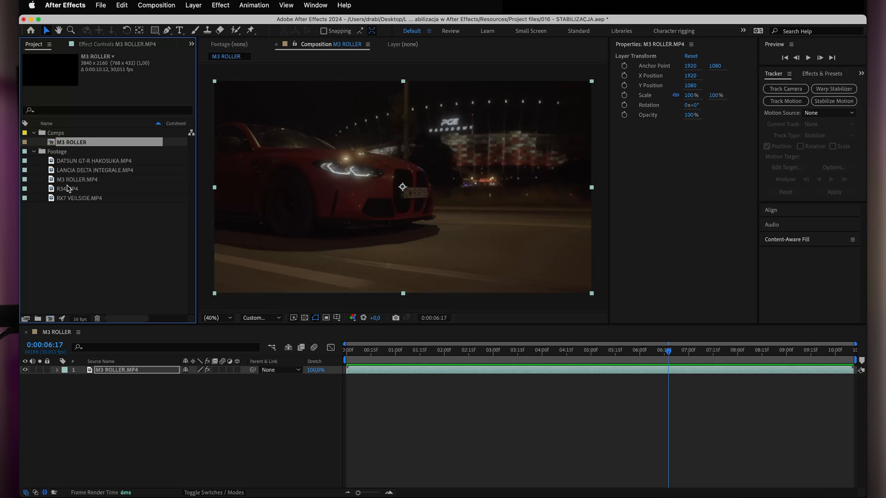
Create a new composition from RX7 VEILSIDE.MP4 and move it into the Comps folder.
{"action": "left_click", "coordinate": [62, 199]}
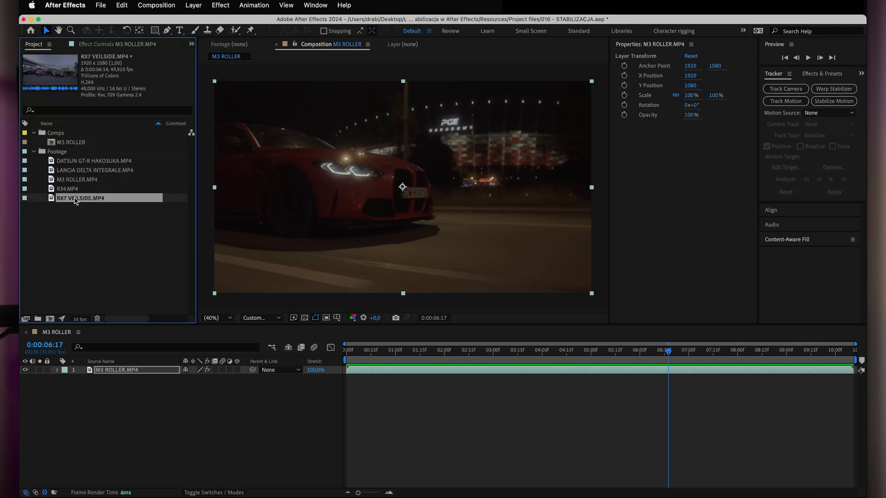
{"action": "right_click", "coordinate": [76, 200]}
{"action": "left_click", "coordinate": [109, 228]}
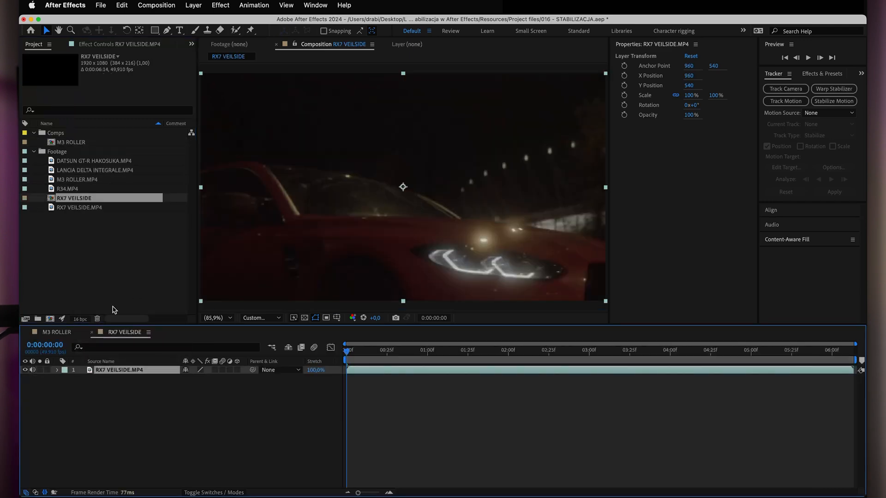
{"action": "left_click_drag", "start_coordinate": [51, 201], "coordinate": [51, 134]}
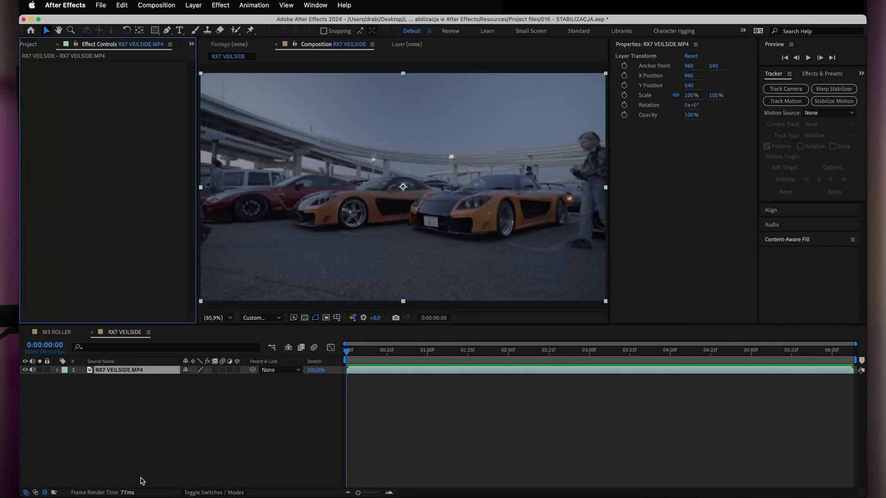
Paste the copied Warp Stabilizer effect onto the RX7 VEILSIDE layer and run its analysis.
{"action": "key", "text": "super+v"}
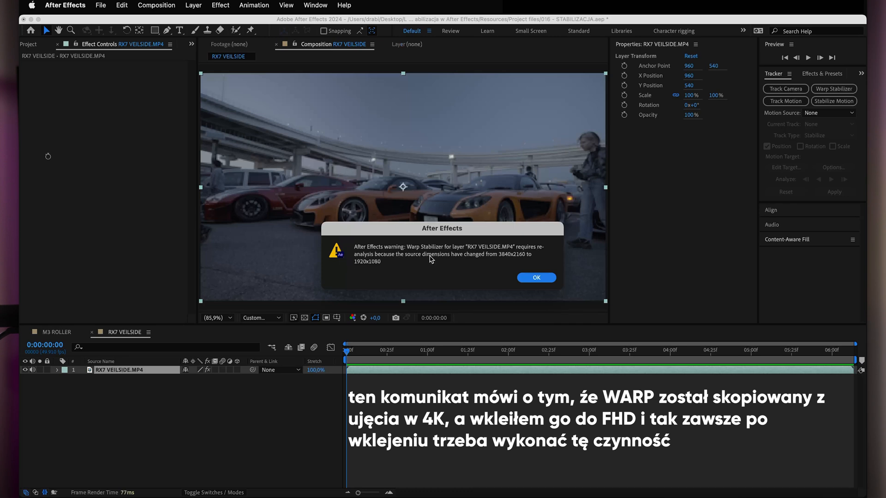
{"action": "left_click", "coordinate": [537, 277]}
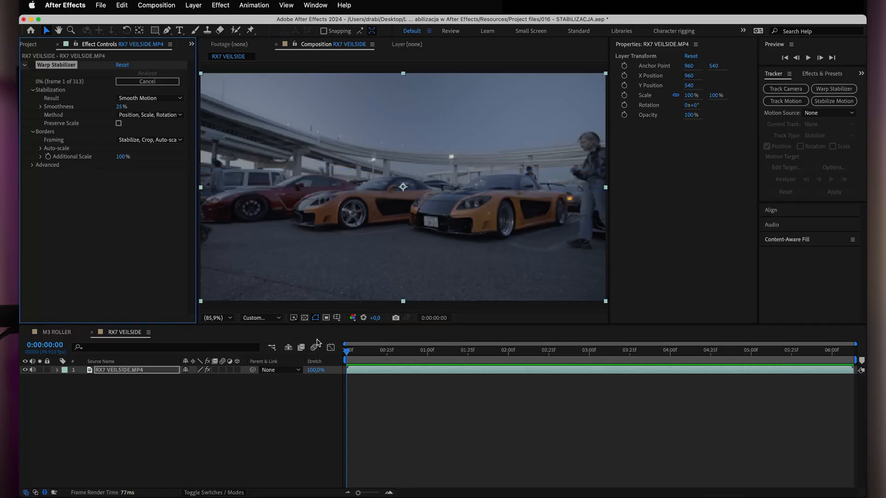
Scrub through the RX7 VEILSIDE composition to examine its camera motion and the effect of Warp Stabilizer.
{"action": "left_click_drag", "start_coordinate": [347, 353], "coordinate": [199, 372]}
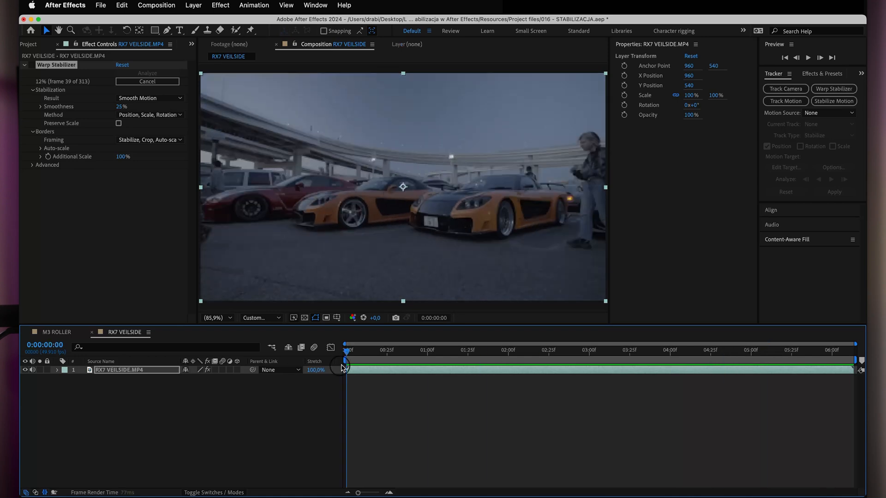
{"action": "left_click_drag", "start_coordinate": [347, 355], "coordinate": [673, 389]}
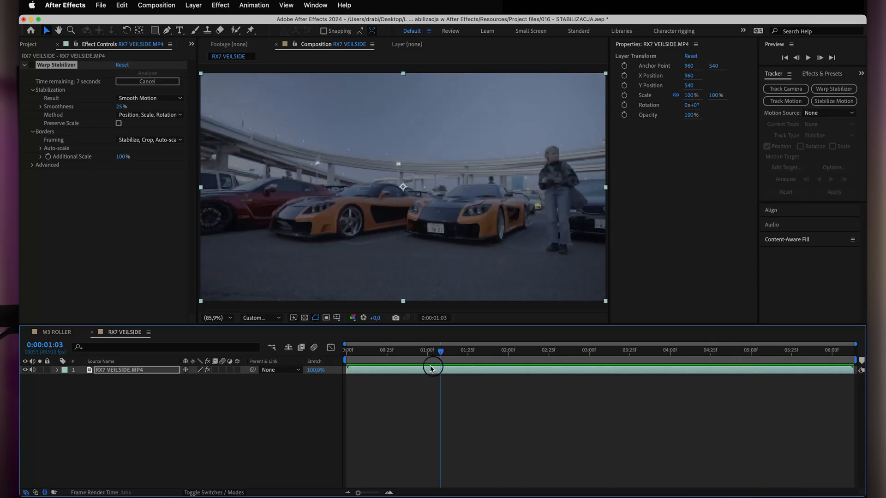
{"action": "left_click_drag", "start_coordinate": [431, 366], "coordinate": [462, 389]}
{"action": "left_click_drag", "start_coordinate": [412, 358], "coordinate": [360, 358]}
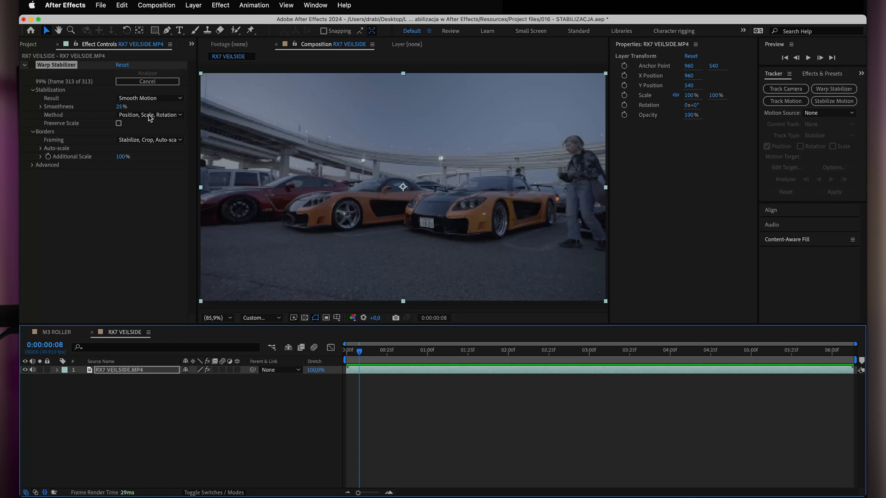
{"action": "left_click", "coordinate": [31, 65]}
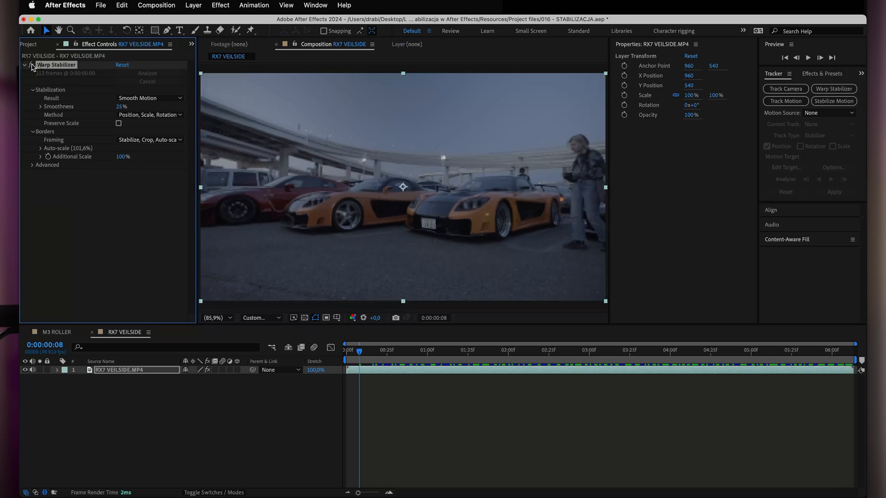
{"action": "left_click_drag", "start_coordinate": [354, 354], "coordinate": [552, 376]}
{"action": "left_click_drag", "start_coordinate": [655, 371], "coordinate": [764, 362]}
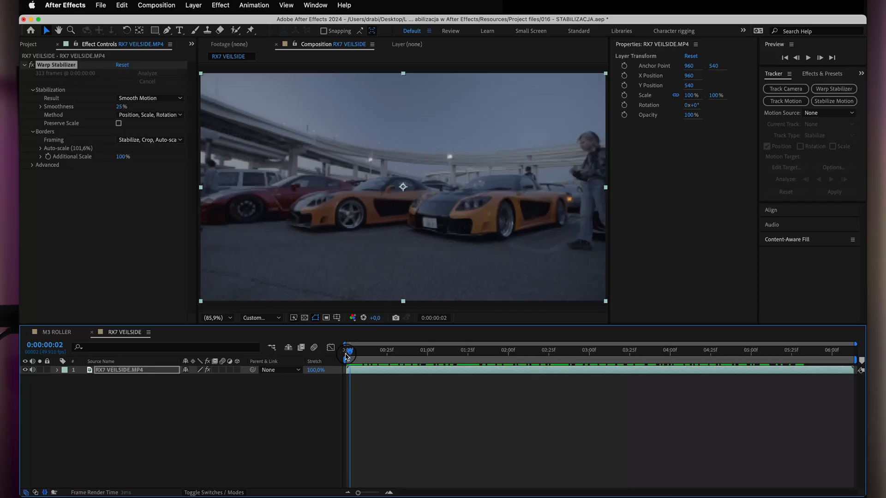
{"action": "left_click_drag", "start_coordinate": [369, 354], "coordinate": [430, 356]}
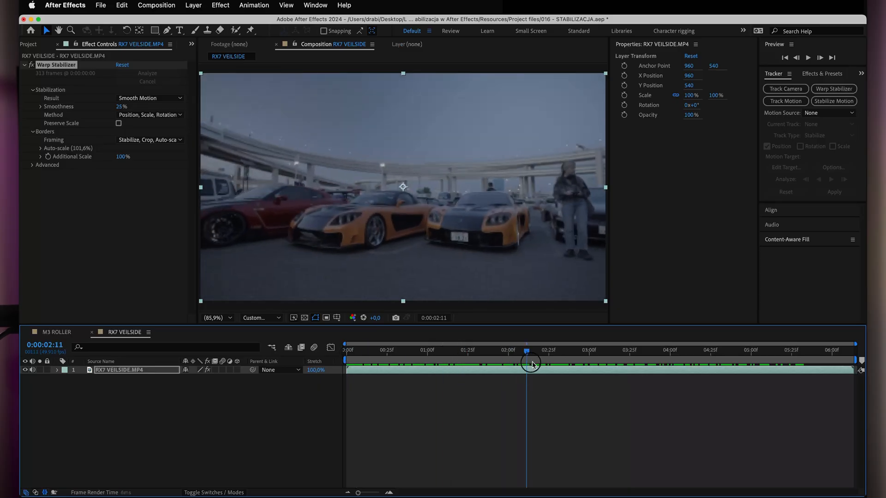
{"action": "left_click_drag", "start_coordinate": [532, 365], "coordinate": [431, 368]}
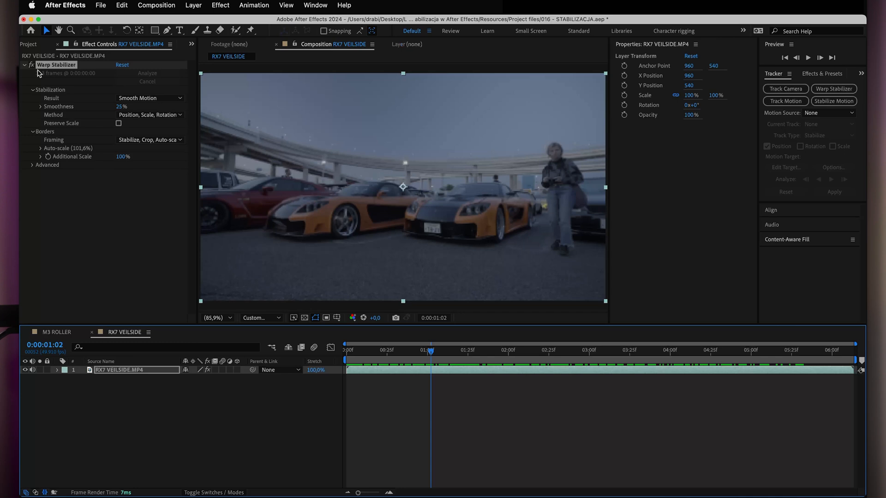
{"action": "left_click_drag", "start_coordinate": [424, 353], "coordinate": [540, 369]}
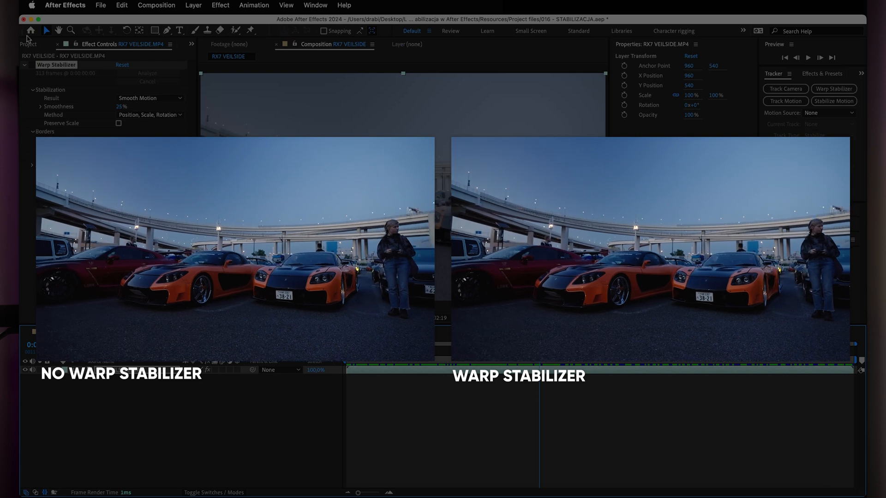
{"action": "left_click_drag", "start_coordinate": [429, 358], "coordinate": [522, 384]}
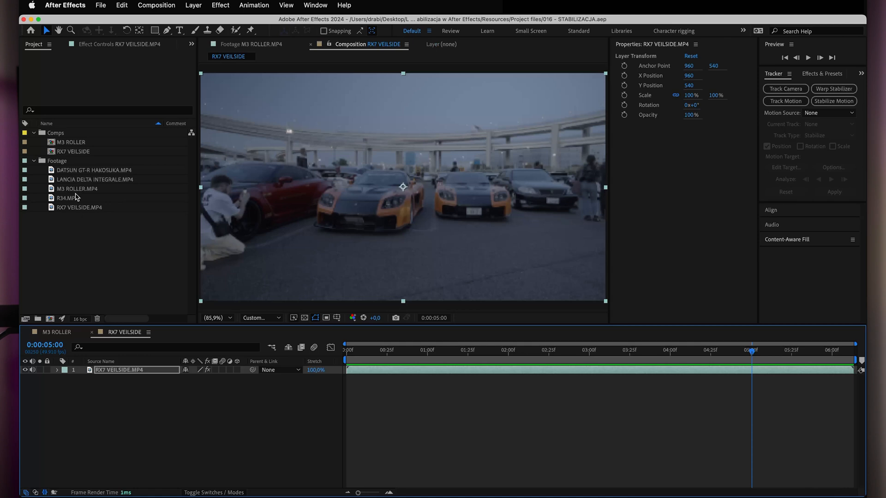
Create a new composition from DATSUN GT-R HAKOSUKA.MP4 and move it into the Comps folder.
{"action": "left_click", "coordinate": [68, 172]}
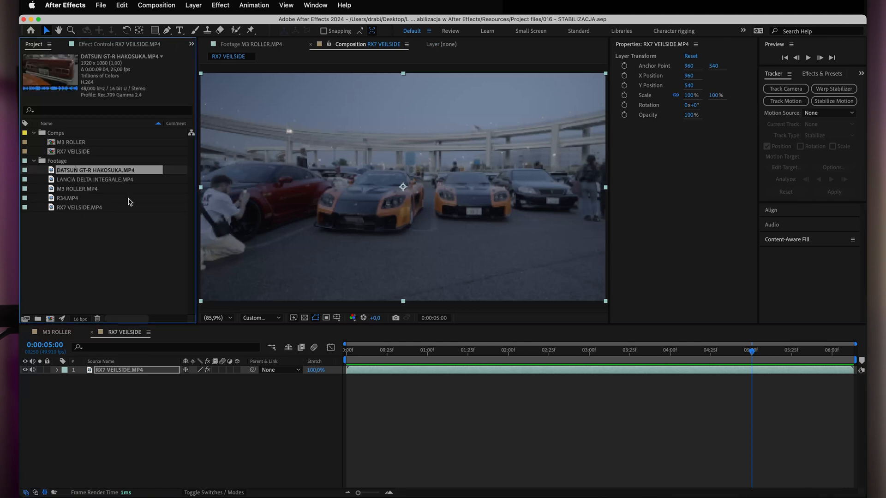
{"action": "right_click", "coordinate": [101, 171]}
{"action": "left_click", "coordinate": [134, 199]}
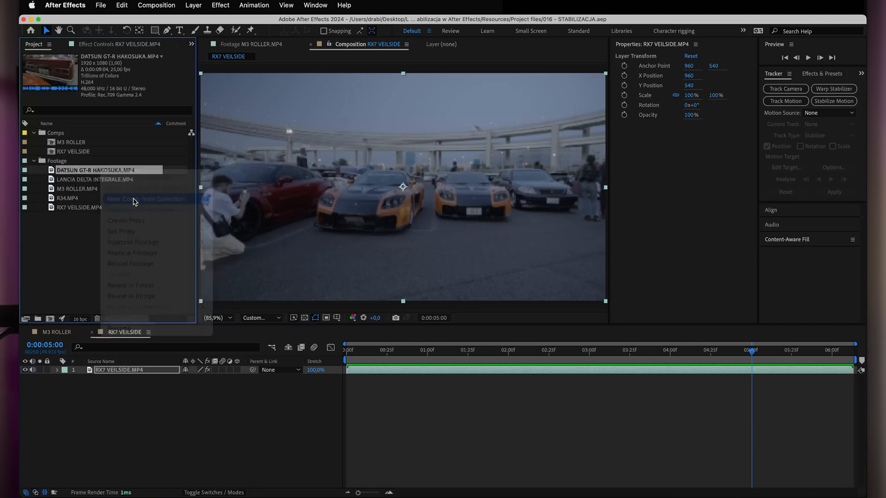
{"action": "left_click_drag", "start_coordinate": [70, 173], "coordinate": [56, 133]}
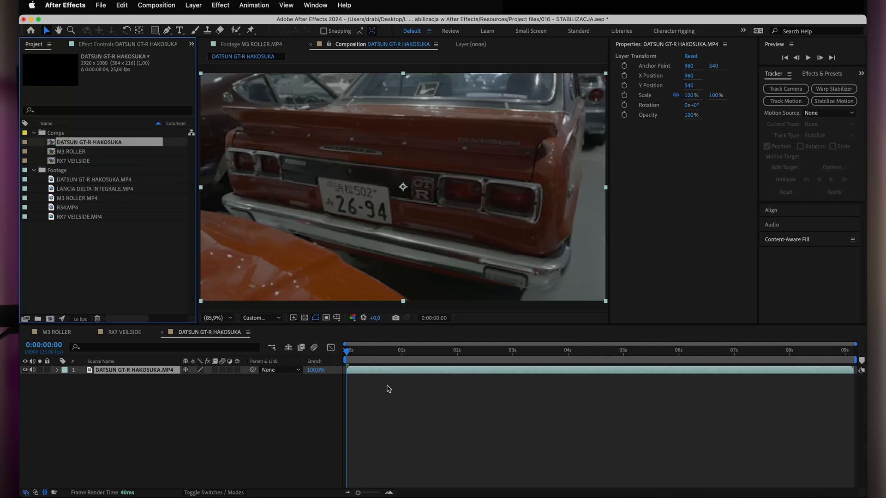
Paste the copied Warp Stabilizer effect onto the DATSUN GT-R HAKOSUKA layer and analyze the footage.
{"action": "left_click", "coordinate": [111, 44]}
{"action": "key", "text": "super+v"}
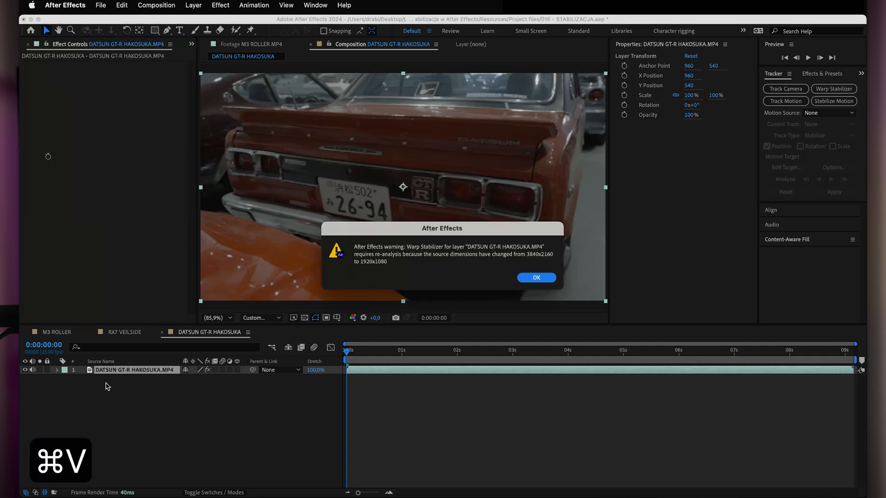
{"action": "left_click", "coordinate": [536, 277]}
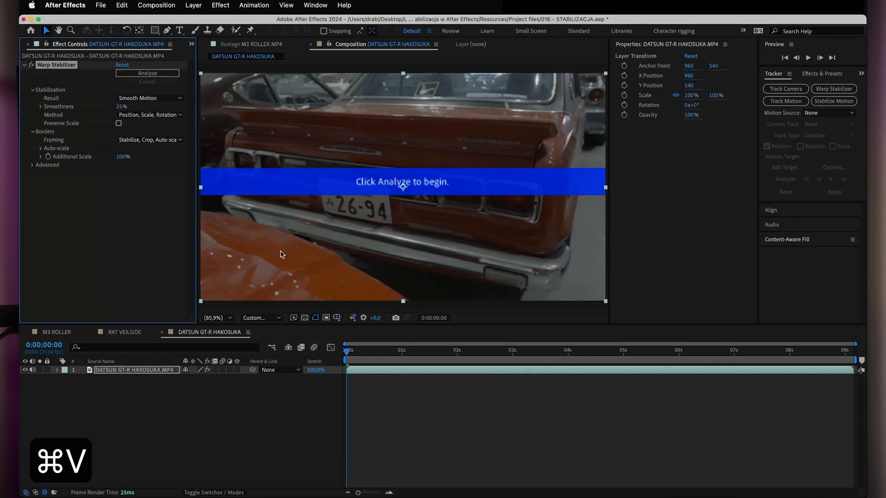
{"action": "left_click", "coordinate": [133, 73]}
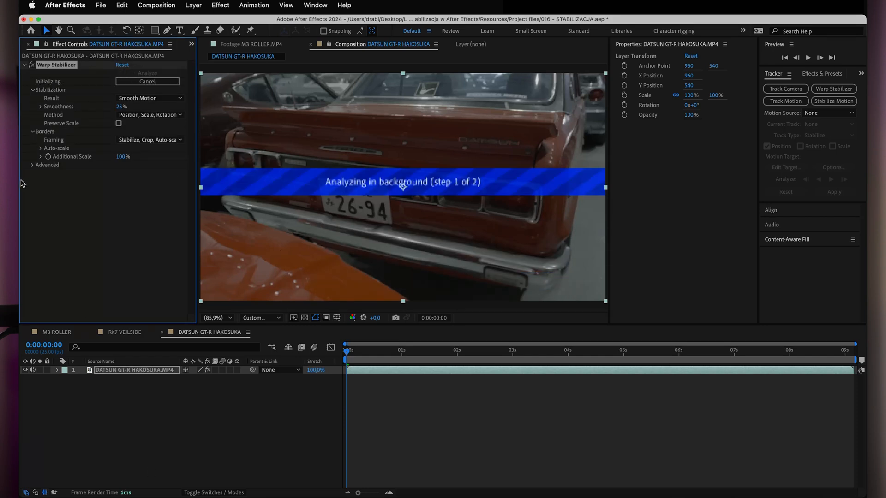
{"action": "left_click", "coordinate": [33, 165]}
{"action": "left_click", "coordinate": [33, 165]}
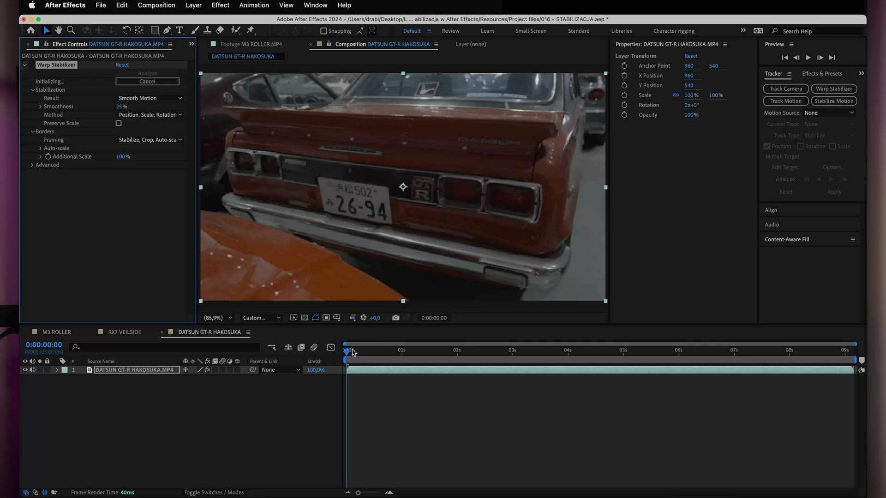
Scrub through the DATSUN GT-R HAKOSUKA composition to examine its camera motion and the Warp Stabilizer result.
{"action": "left_click_drag", "start_coordinate": [352, 352], "coordinate": [388, 408]}
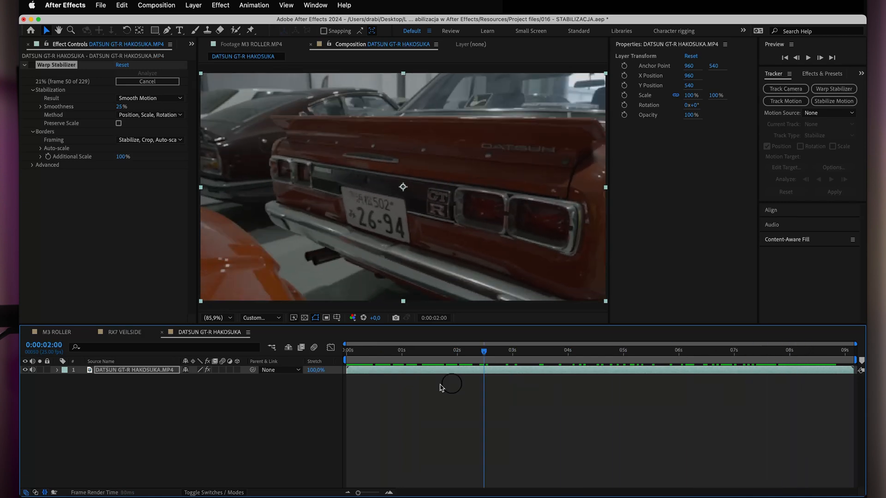
{"action": "left_click_drag", "start_coordinate": [476, 400], "coordinate": [681, 389]}
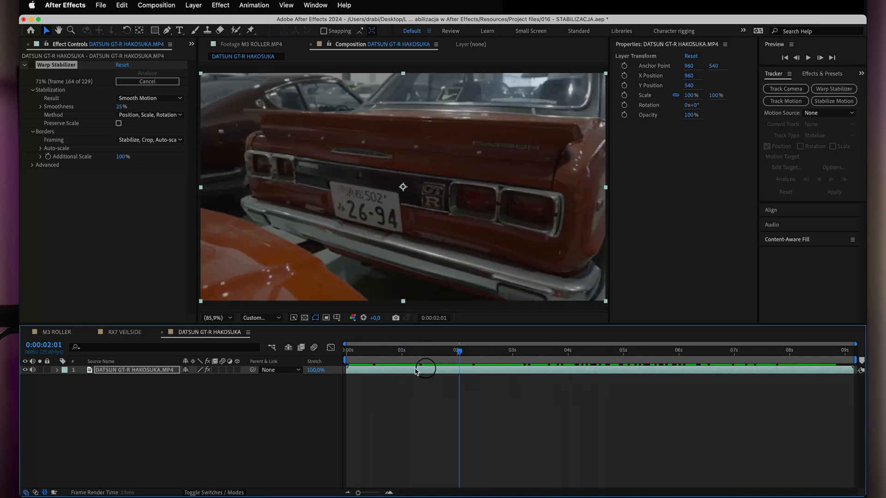
{"action": "left_click", "coordinate": [41, 59]}
{"action": "left_click", "coordinate": [393, 357]}
{"action": "left_click_drag", "start_coordinate": [445, 359], "coordinate": [790, 376]}
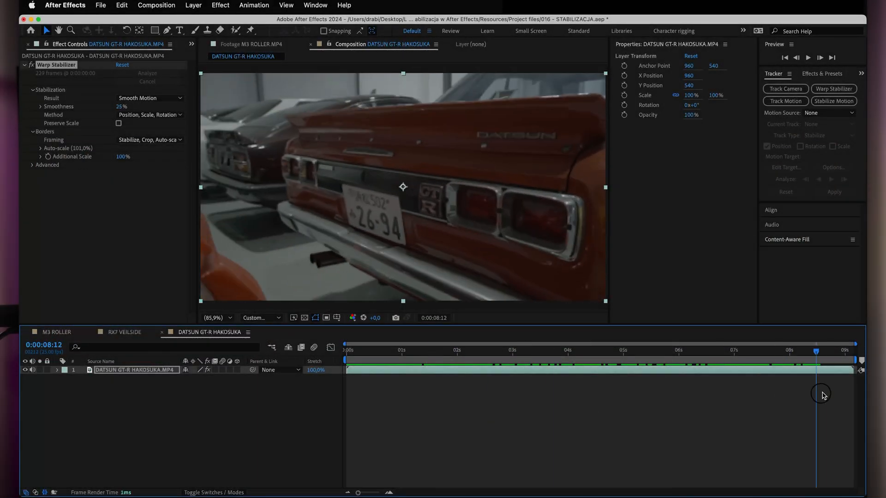
{"action": "left_click_drag", "start_coordinate": [823, 394], "coordinate": [570, 392]}
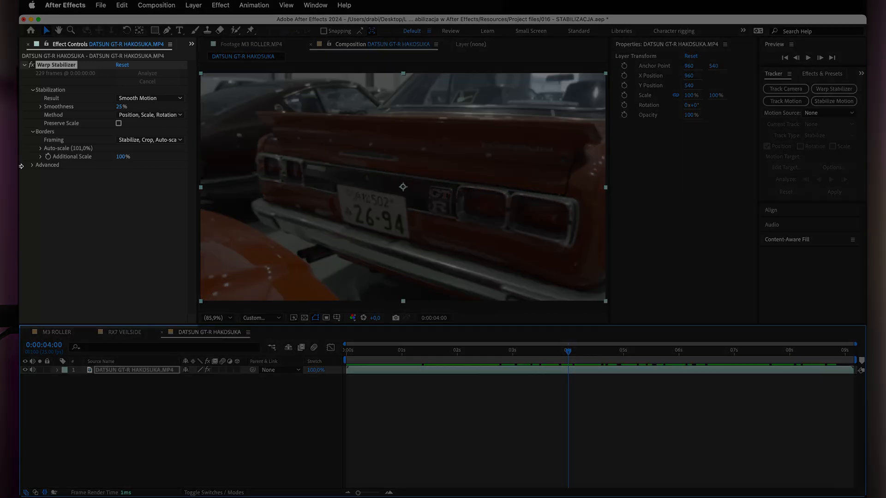
{"action": "left_click", "coordinate": [32, 166]}
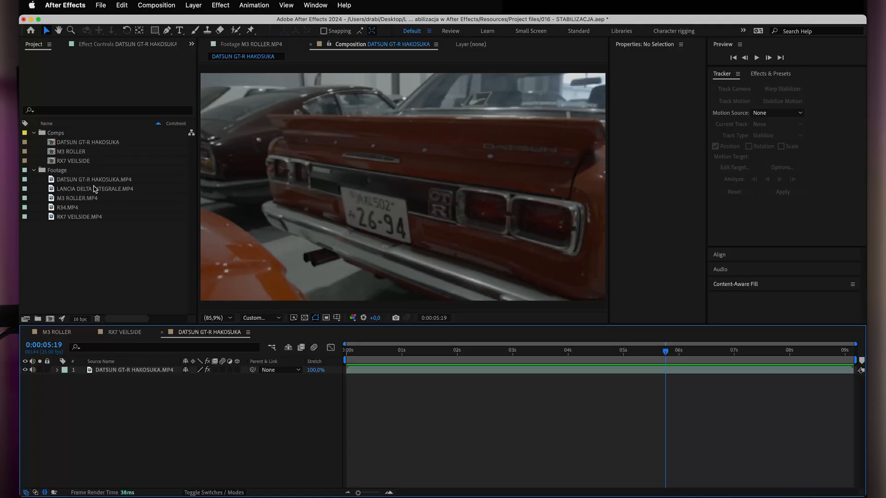
Create a new composition from LANCIA DELTA INTEGRALE.MP4 and move it into the Comps folder.
{"action": "left_click", "coordinate": [103, 190]}
{"action": "right_click", "coordinate": [124, 190]}
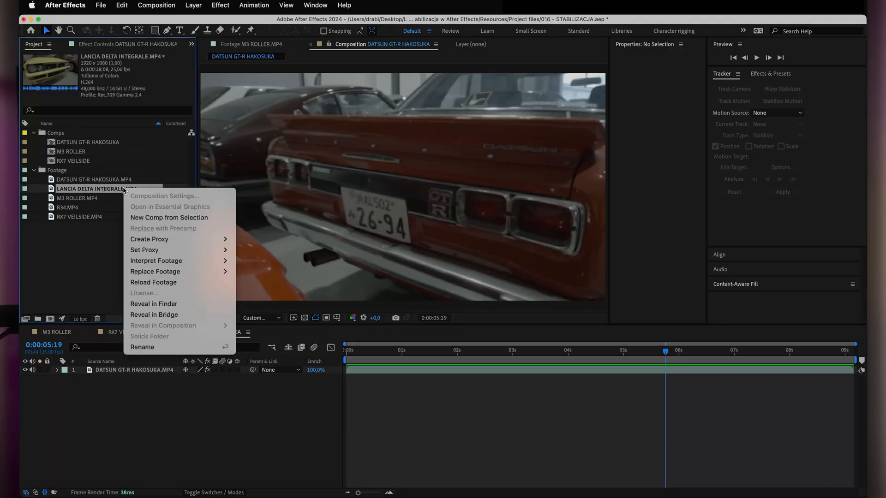
{"action": "left_click", "coordinate": [154, 218]}
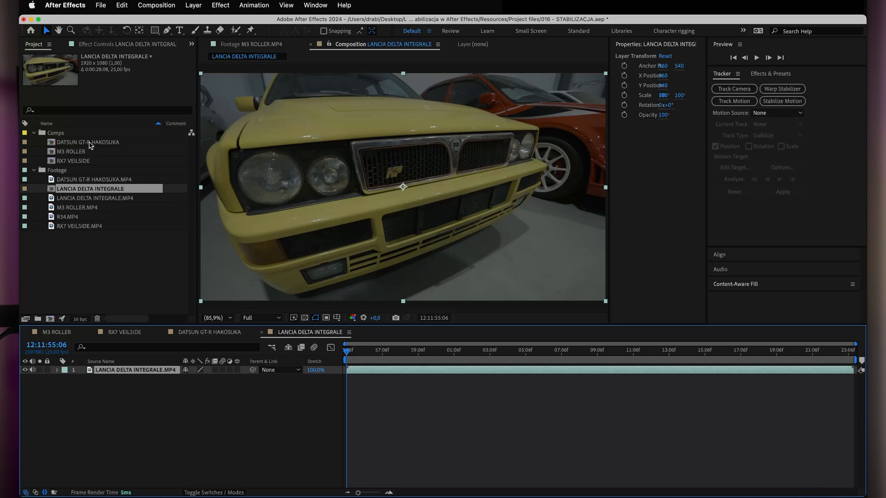
{"action": "left_click_drag", "start_coordinate": [85, 195], "coordinate": [59, 134]}
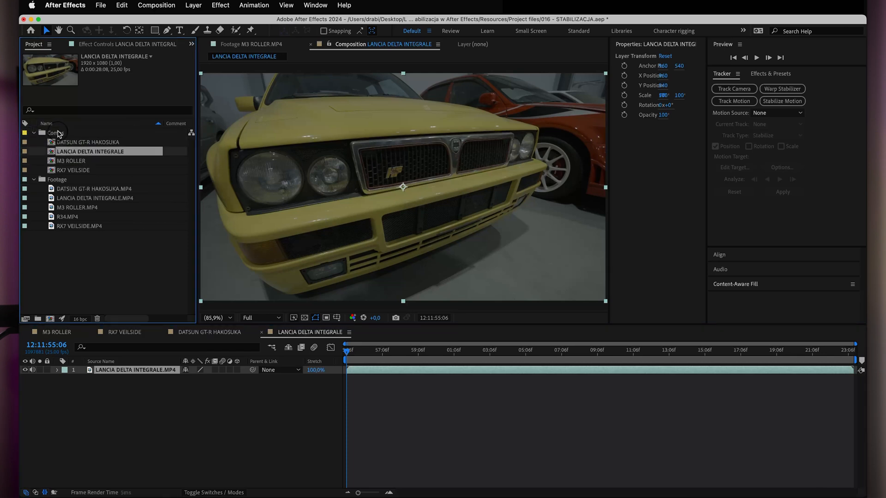
Trim the LANCIA DELTA INTEGRALE layer to run from 12:12:02:06 to 12:12:19:17 and return to its in point.
{"action": "left_click_drag", "start_coordinate": [348, 351], "coordinate": [493, 396]}
{"action": "left_click_drag", "start_coordinate": [638, 394], "coordinate": [469, 408]}
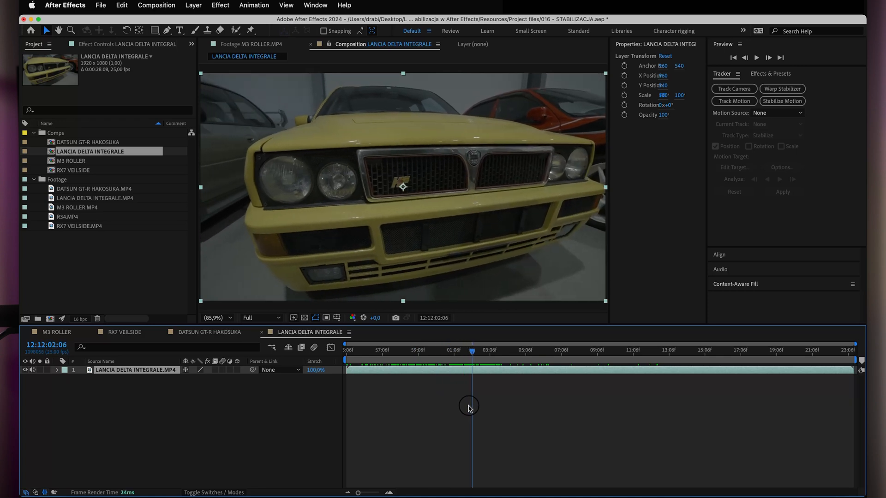
{"action": "key", "text": "alt+bracketleft"}
{"action": "left_click_drag", "start_coordinate": [472, 353], "coordinate": [784, 383]}
{"action": "key", "text": "alt+bracketright"}
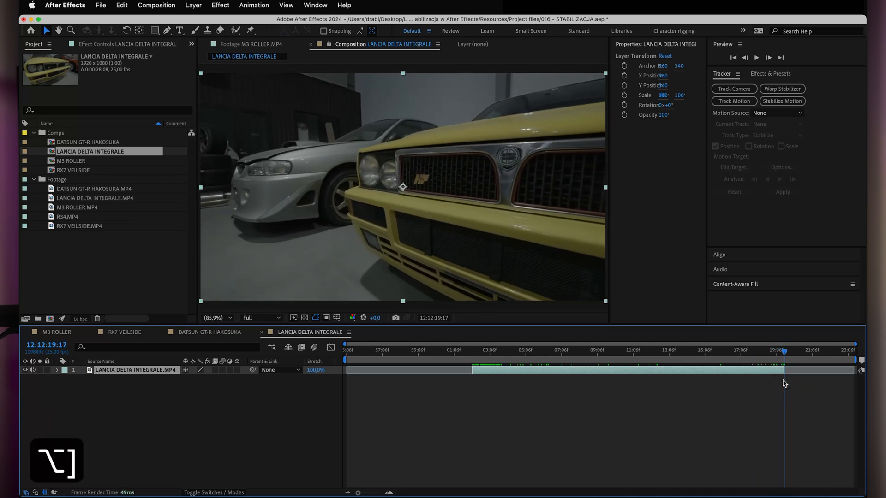
{"action": "key", "text": "i"}
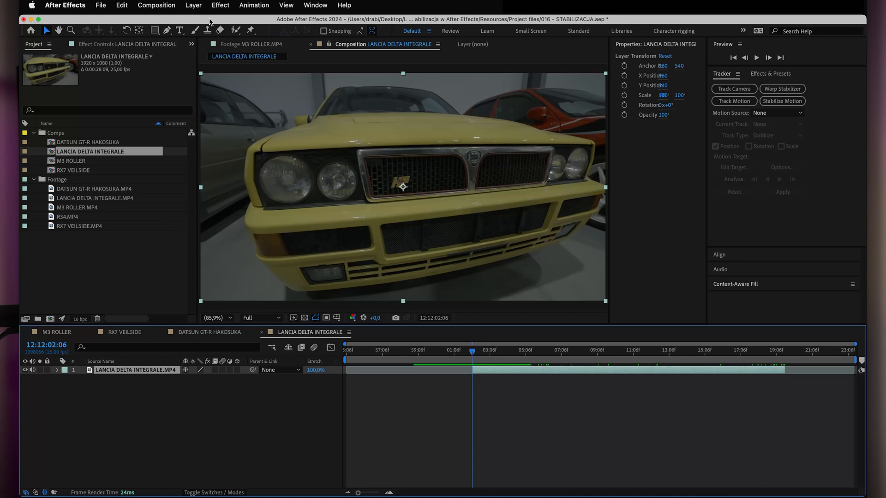
Show the Tracker and start Stabilize Motion on the LANCIA DELTA INTEGRALE layer.
{"action": "left_click", "coordinate": [315, 4]}
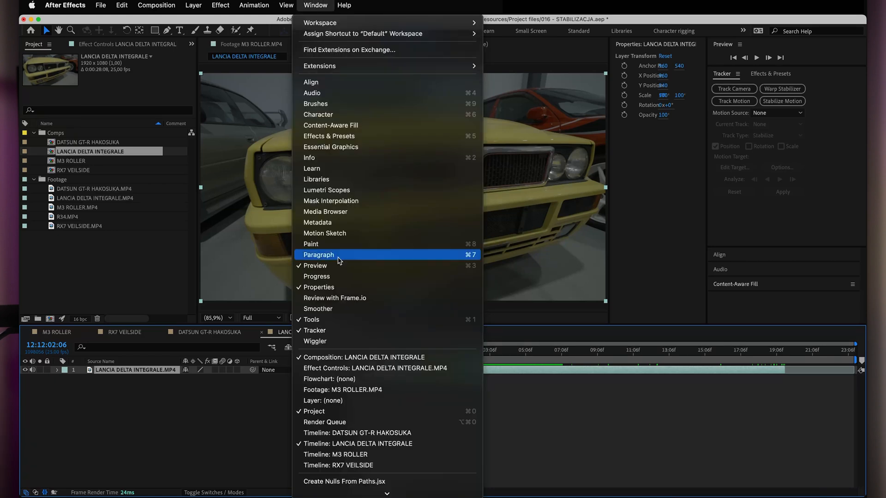
{"action": "left_click", "coordinate": [328, 331]}
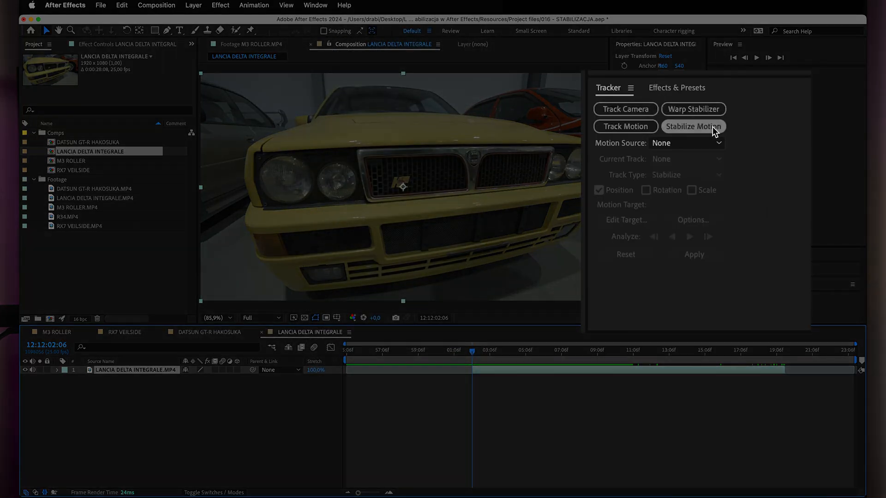
{"action": "left_click", "coordinate": [782, 101]}
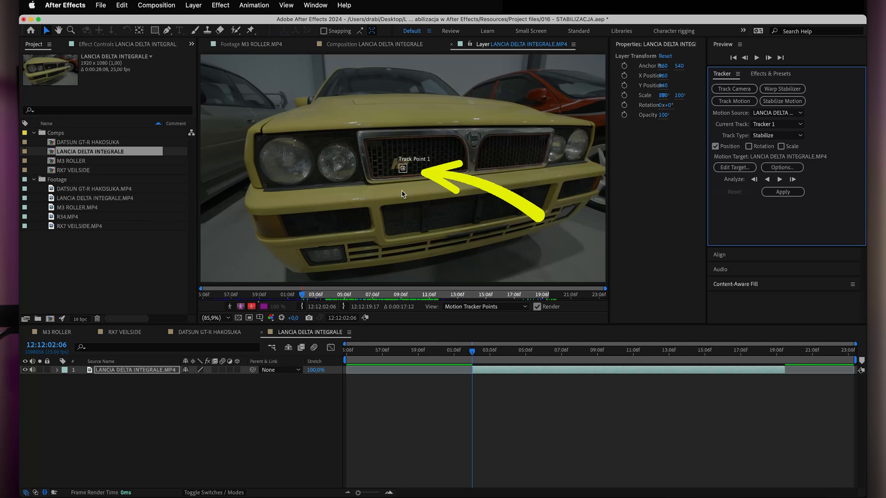
{"action": "key", "text": "super+j"}
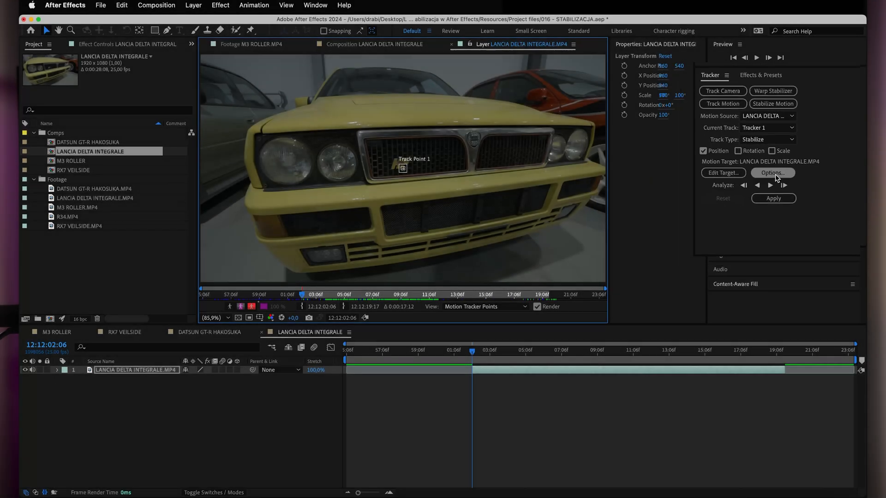
Examine the low-confidence actions offered in the Motion Tracker Options for Tracker 1.
{"action": "left_click", "coordinate": [782, 166]}
{"action": "left_click", "coordinate": [419, 314]}
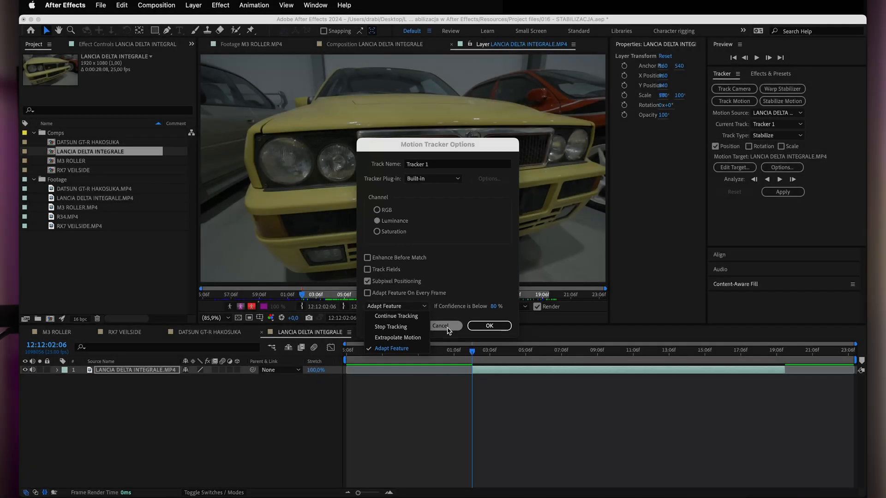
{"action": "left_click", "coordinate": [446, 327]}
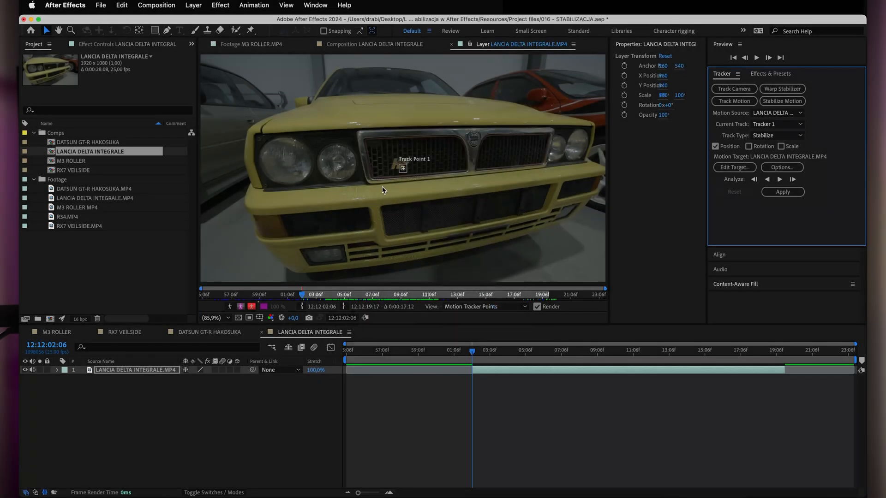
Examine the HF badge on the grille around Track Point 1 as a candidate feature to track.
{"action": "key", "text": "period"}
{"action": "key", "text": "period"}
{"action": "left_click_drag", "start_coordinate": [400, 176], "coordinate": [394, 170]}
{"action": "key", "text": "period"}
{"action": "key", "text": "period"}
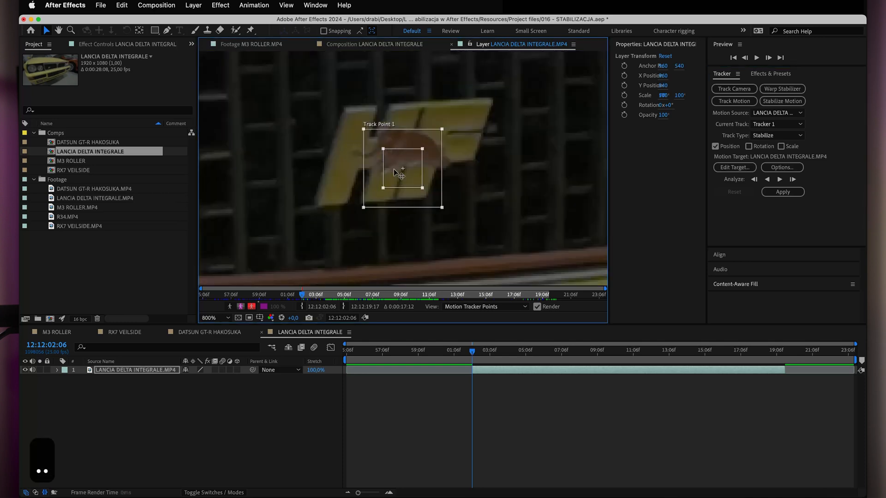
{"action": "key", "text": "comma"}
{"action": "key", "text": "comma"}
{"action": "key", "text": "period"}
{"action": "key", "text": "period"}
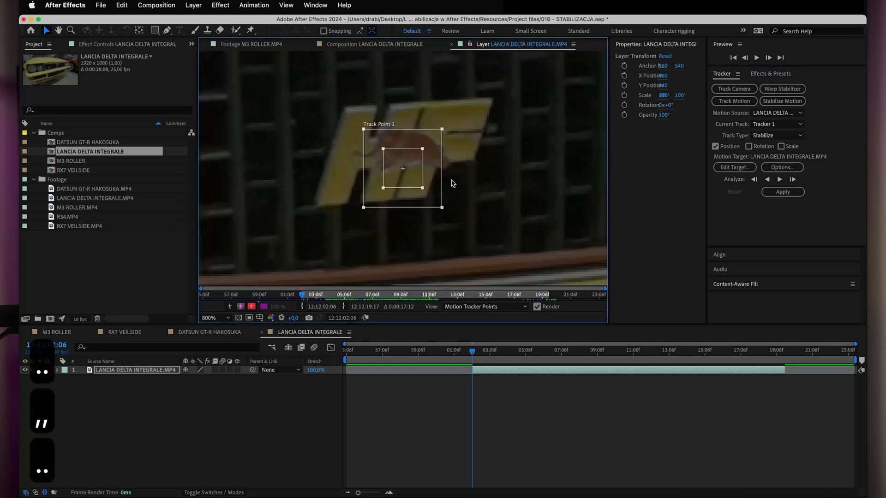
{"action": "key", "text": "comma"}
{"action": "key", "text": "comma"}
{"action": "key", "text": "comma"}
{"action": "key", "text": "period"}
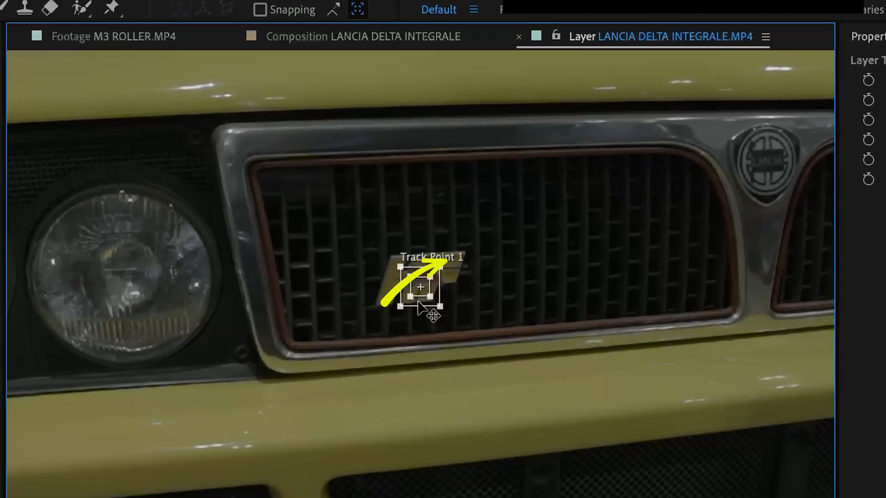
Set Tracker 1 to Stop Tracking if confidence is below 95% in the Motion Tracker Options.
{"action": "left_click", "coordinate": [388, 324]}
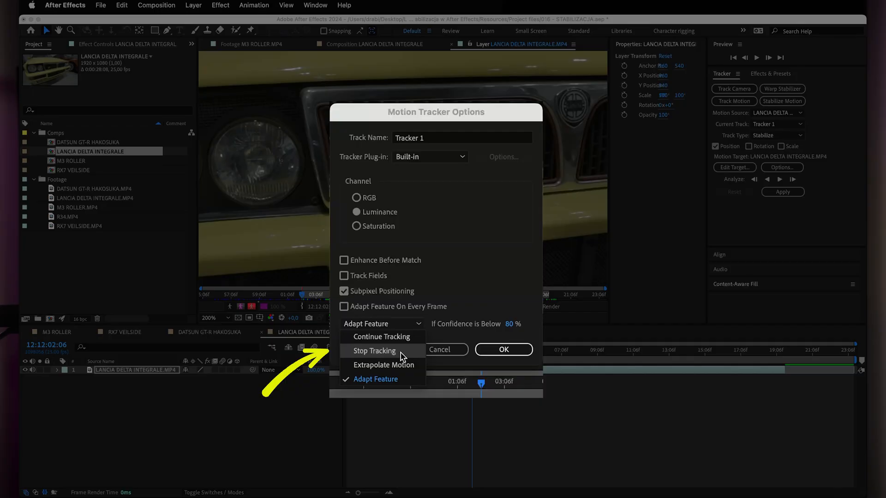
{"action": "left_click", "coordinate": [375, 352]}
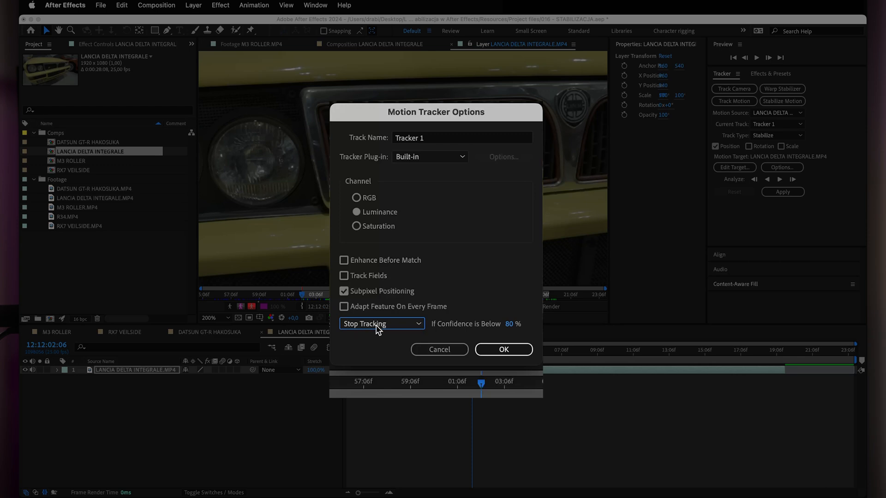
{"action": "left_click", "coordinate": [508, 324]}
{"action": "type", "text": "95"}
{"action": "key", "text": "Return"}
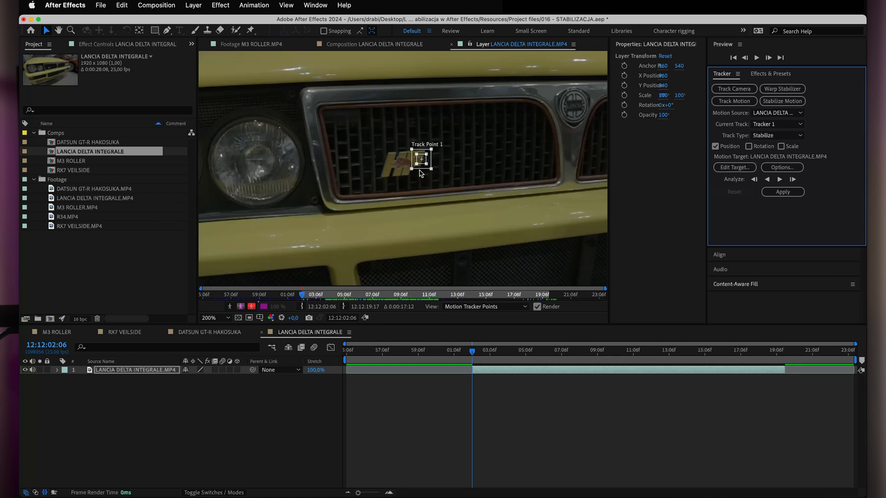
Move Track Point 1 onto the HF badge and resize its feature and search regions closely around the badge's centre.
{"action": "left_click_drag", "start_coordinate": [421, 168], "coordinate": [404, 177]}
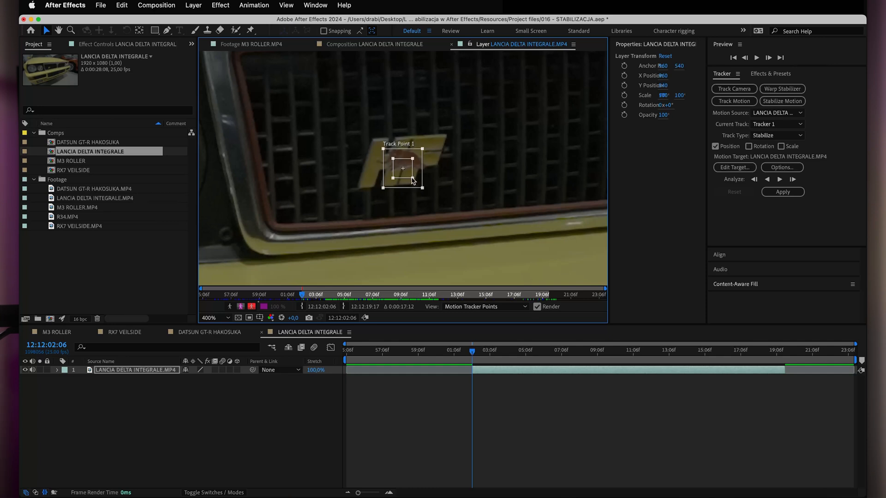
{"action": "mouse_move", "coordinate": [412, 179]}
{"action": "left_mouse_down"}
{"action": "mouse_move", "coordinate": [496, 166]}
{"action": "mouse_move", "coordinate": [456, 194]}
{"action": "mouse_move", "coordinate": [414, 191]}
{"action": "mouse_move", "coordinate": [421, 183]}
{"action": "left_mouse_up"}
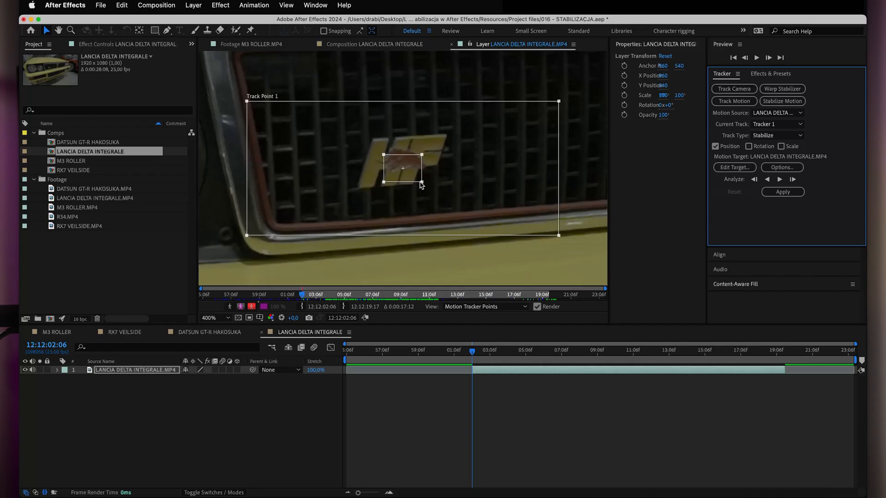
{"action": "left_click_drag", "start_coordinate": [421, 183], "coordinate": [461, 212]}
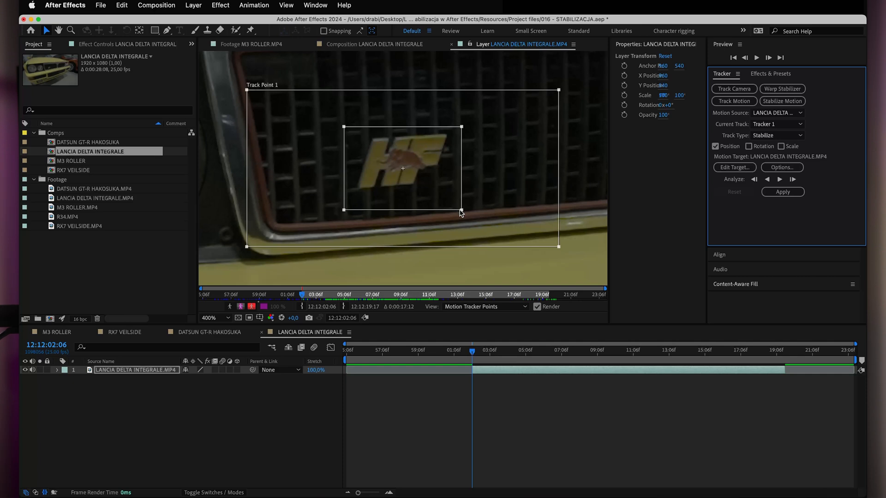
{"action": "left_click_drag", "start_coordinate": [463, 211], "coordinate": [400, 183]}
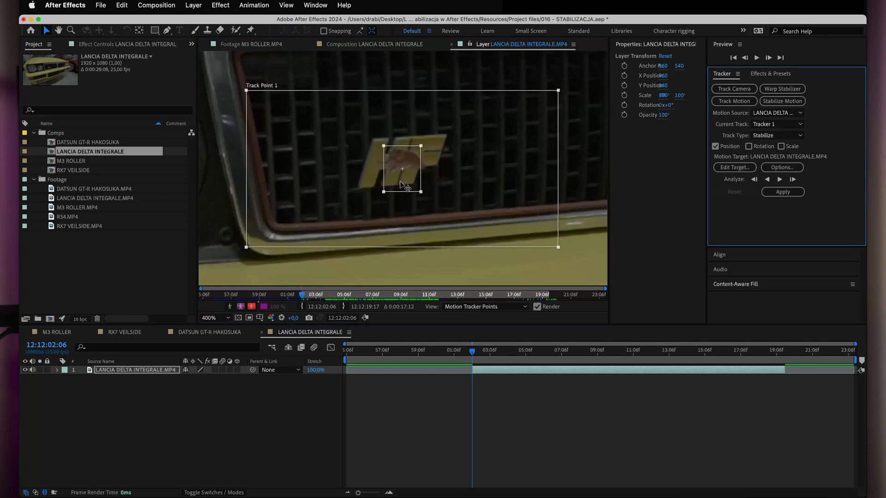
{"action": "left_click_drag", "start_coordinate": [422, 193], "coordinate": [412, 182]}
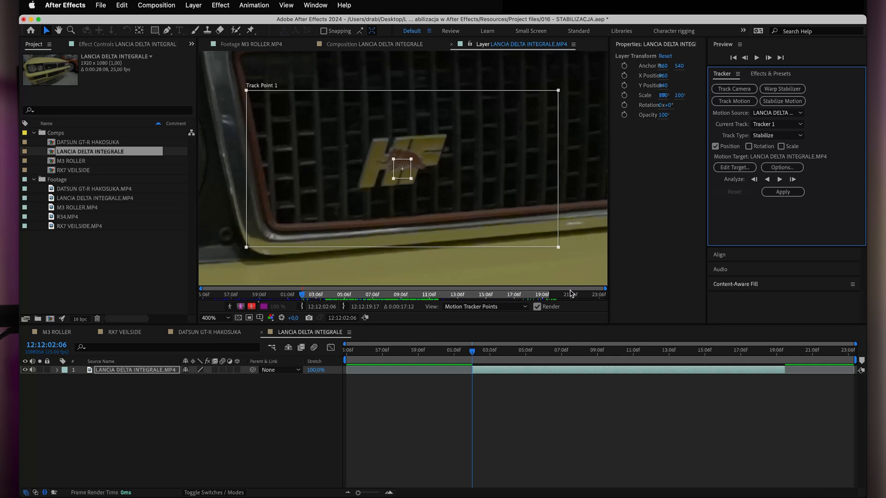
{"action": "left_click_drag", "start_coordinate": [558, 248], "coordinate": [450, 210]}
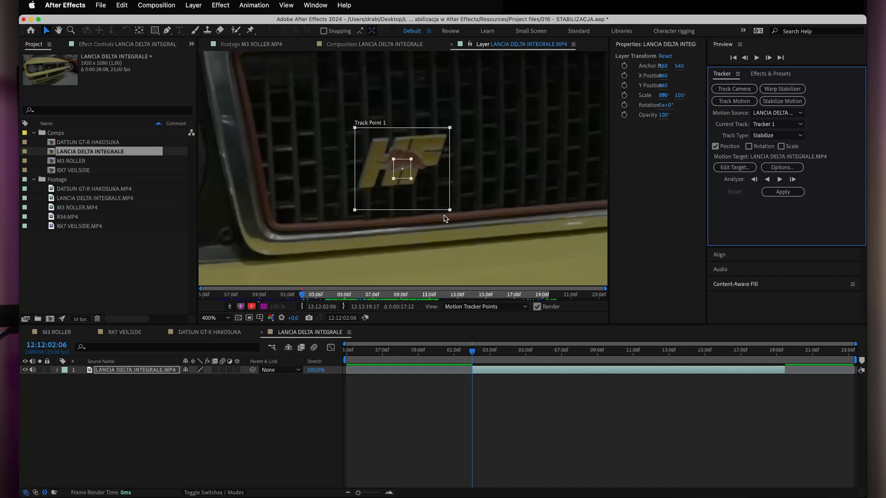
{"action": "left_click_drag", "start_coordinate": [449, 210], "coordinate": [428, 192]}
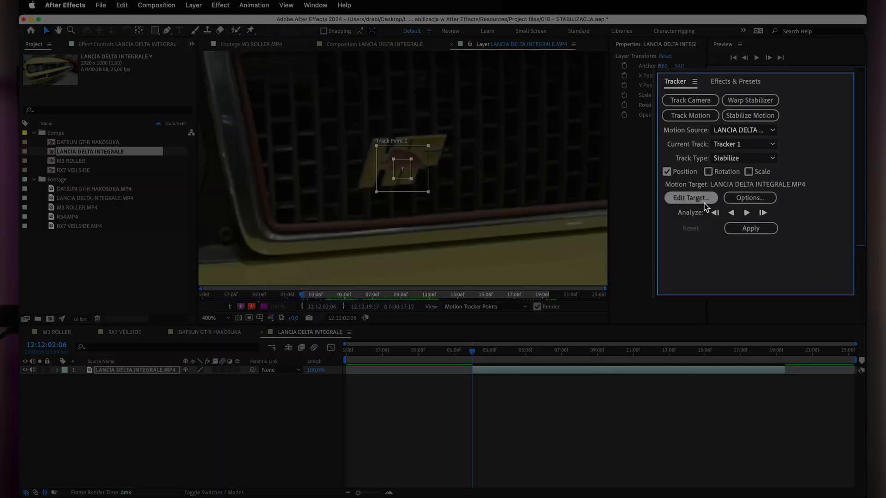
Try placing Track Point 1 on the HF badge at the layer's out point, and undo it after returning to the in point.
{"action": "left_click", "coordinate": [736, 225]}
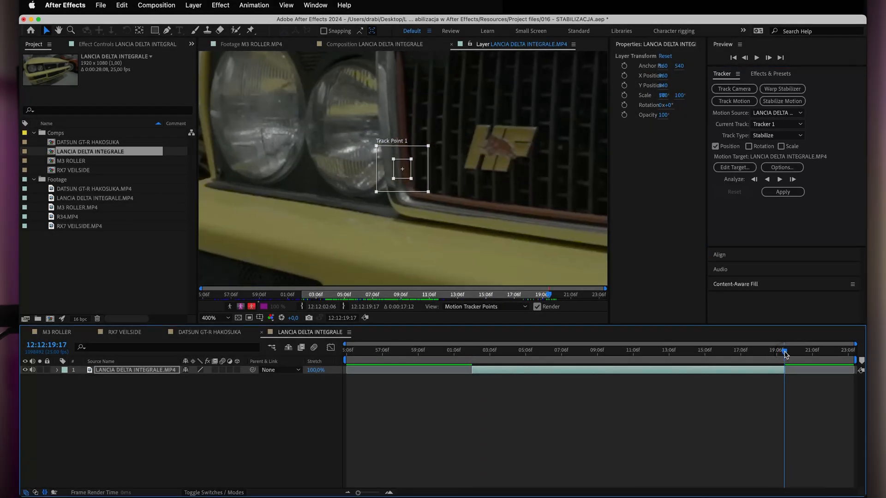
{"action": "key", "text": "o"}
{"action": "left_click_drag", "start_coordinate": [421, 174], "coordinate": [496, 177]}
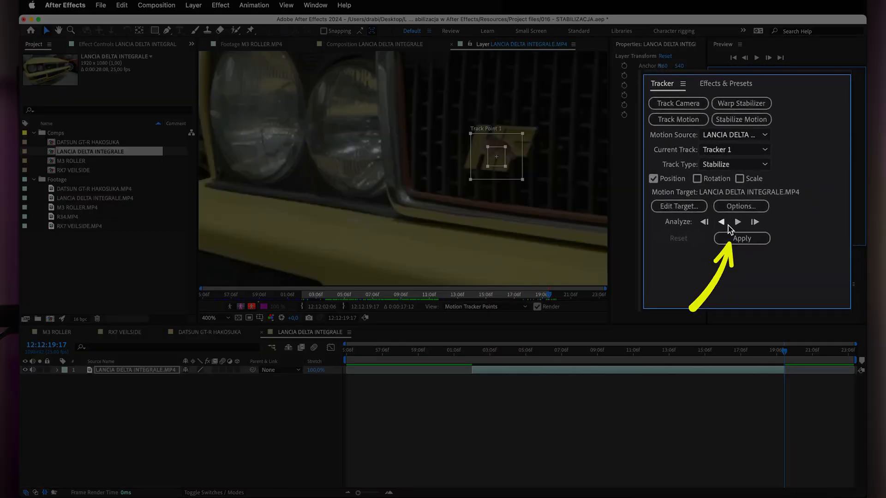
{"action": "key", "text": "i"}
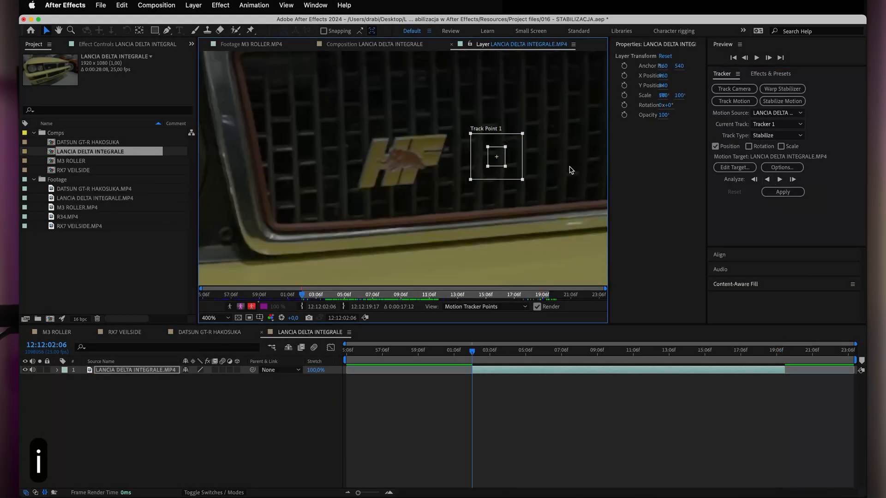
{"action": "key", "text": "super+z"}
{"action": "key", "text": "super+z"}
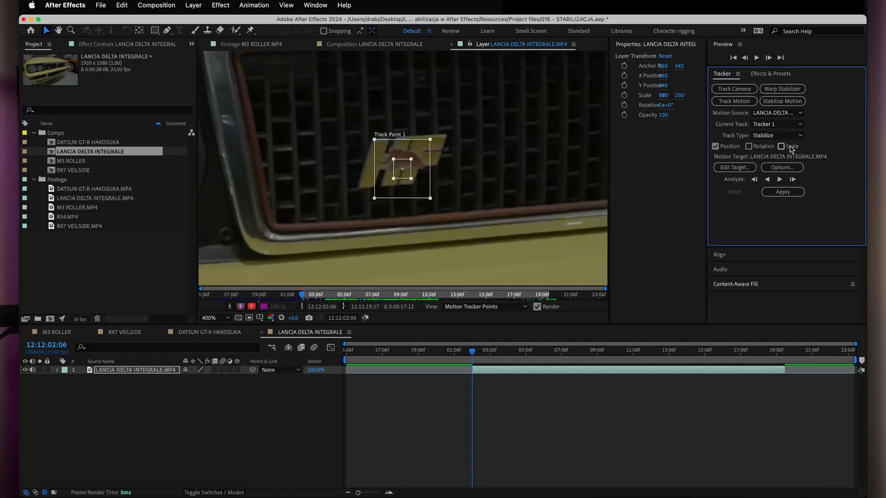
Keep Stop Tracking below 95% confidence in the tracker options and analyze forward from the in point to 12:12:02:13.
{"action": "left_click", "coordinate": [781, 167]}
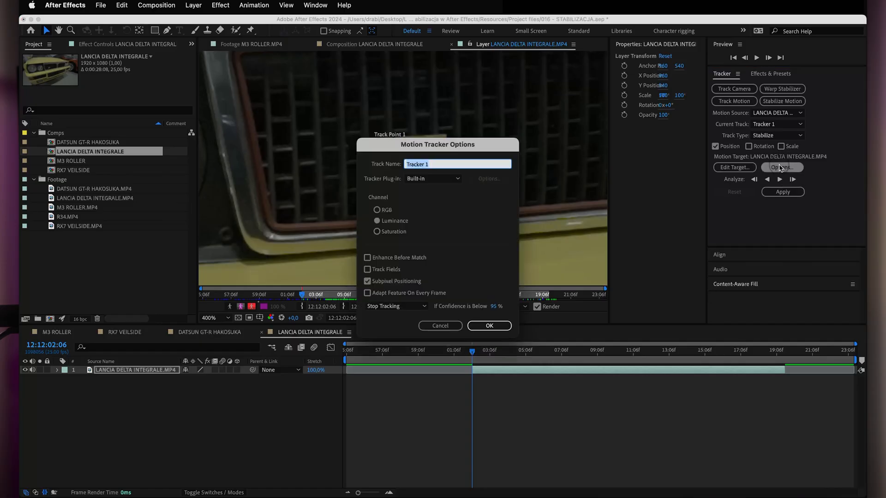
{"action": "left_click", "coordinate": [390, 306]}
{"action": "left_click", "coordinate": [387, 332]}
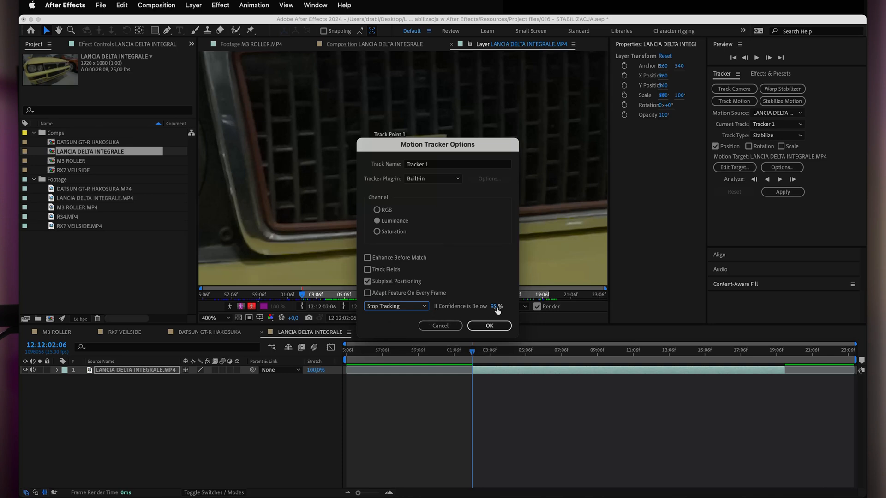
{"action": "left_click", "coordinate": [490, 325]}
{"action": "left_click", "coordinate": [779, 179]}
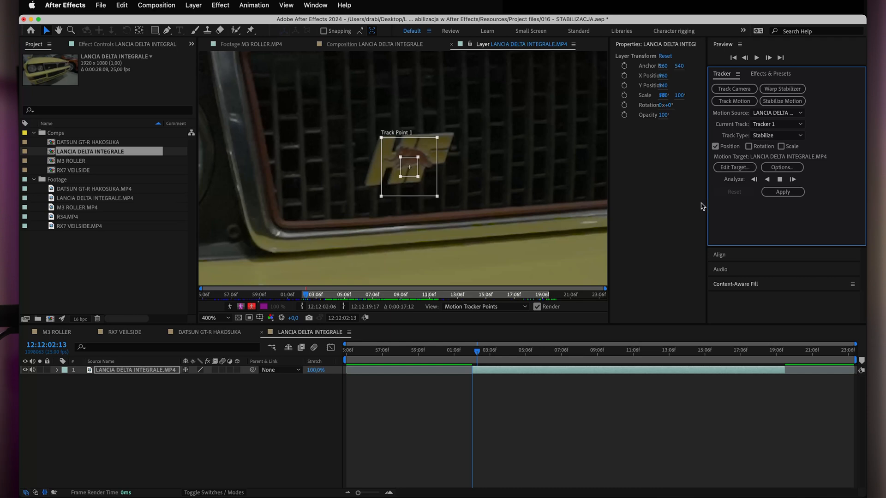
{"action": "left_click", "coordinate": [780, 180]}
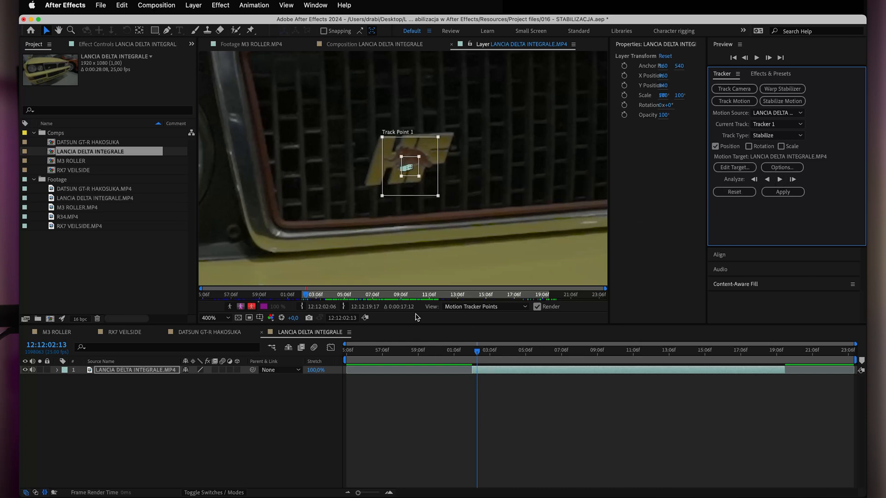
Step back and forth through the analyzed frames to compare Track Point 1 with the HF badge up close.
{"action": "scroll", "coordinate": [405, 191], "scroll_direction": "up", "scroll_amount": 1}
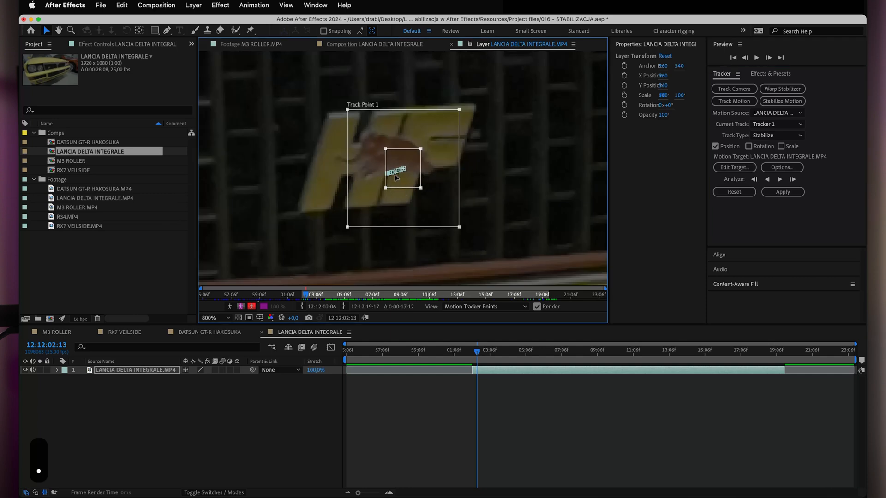
{"action": "key", "text": "q"}
{"action": "key", "text": "q"}
{"action": "key", "text": "q"}
{"action": "key", "text": "q"}
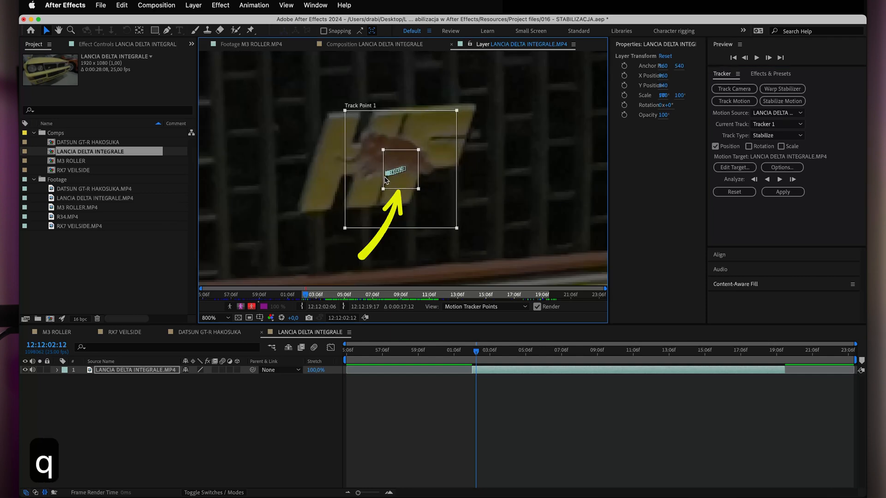
{"action": "key", "text": "w"}
{"action": "key", "text": "w"}
{"action": "key", "text": "w"}
{"action": "key", "text": "w"}
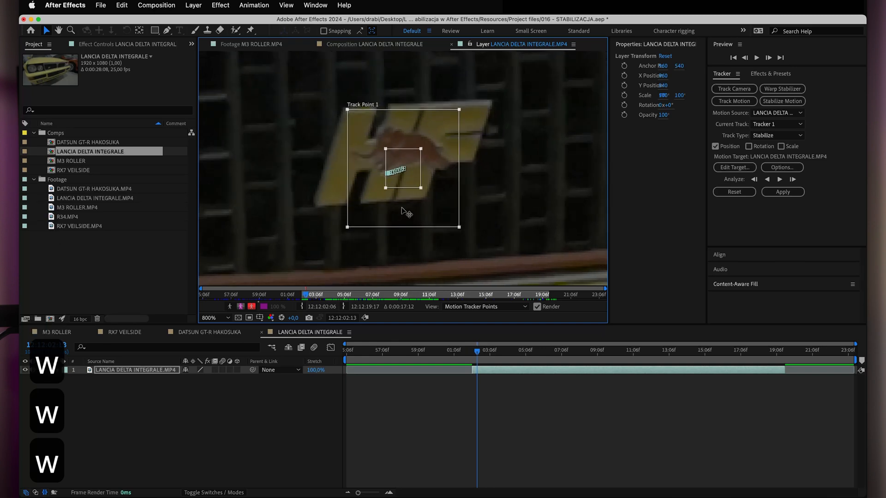
{"action": "key", "text": "comma"}
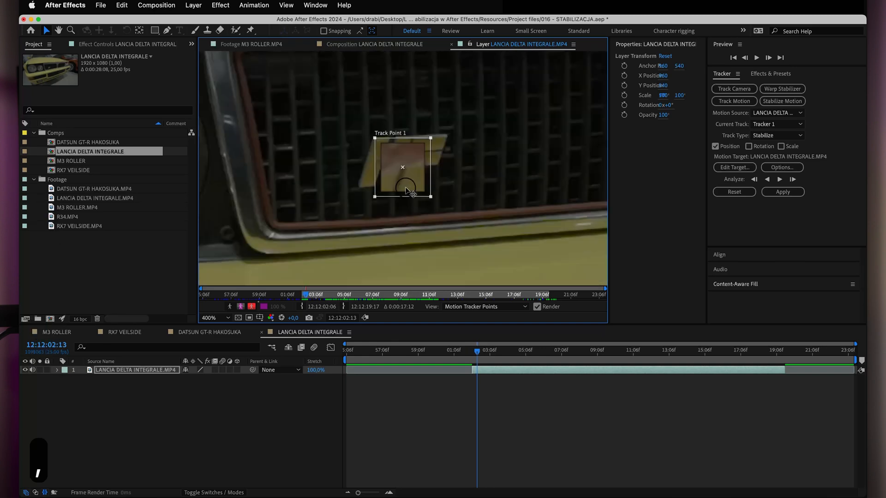
Readjust Track Point 1's position and regions on the HF badge at 12:12:02:13, and analyze forward to 12:12:15:06.
{"action": "left_click", "coordinate": [406, 188]}
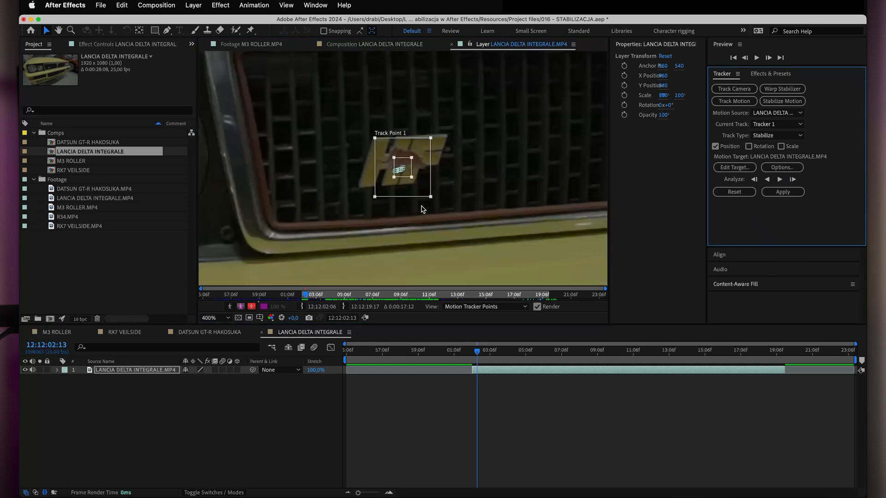
{"action": "left_click_drag", "start_coordinate": [411, 177], "coordinate": [424, 194]}
{"action": "left_click", "coordinate": [779, 179]}
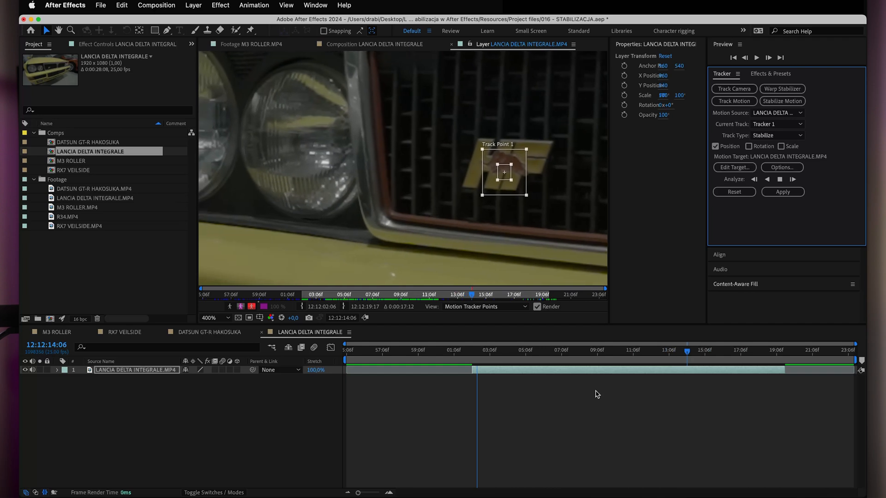
{"action": "left_click", "coordinate": [780, 179]}
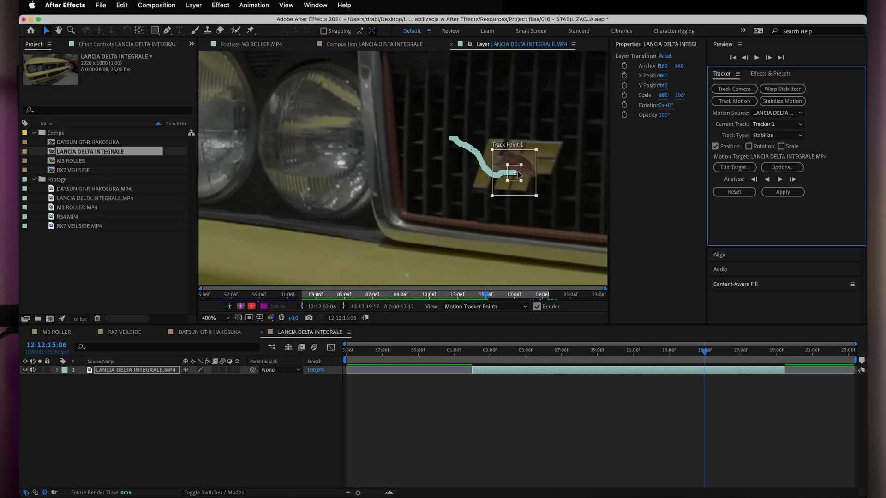
Move Track Point 1 to the upper part of the HF badge's emblem at 12:12:15:06 and analyze forward to 12:12:19:06.
{"action": "left_click_drag", "start_coordinate": [513, 198], "coordinate": [504, 173]}
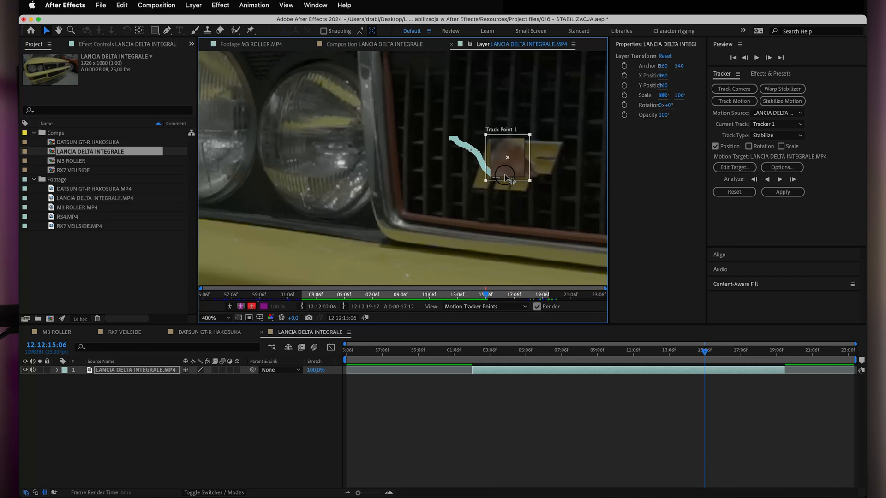
{"action": "left_click_drag", "start_coordinate": [504, 174], "coordinate": [504, 175]}
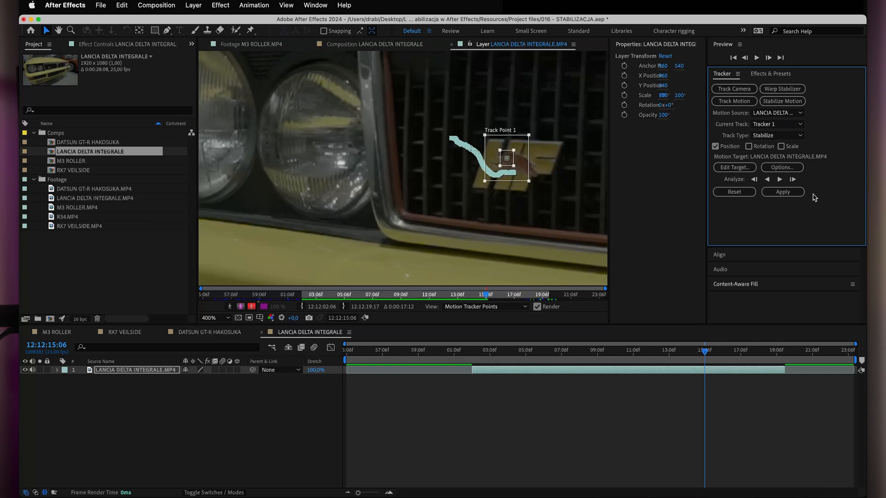
{"action": "left_click", "coordinate": [780, 180]}
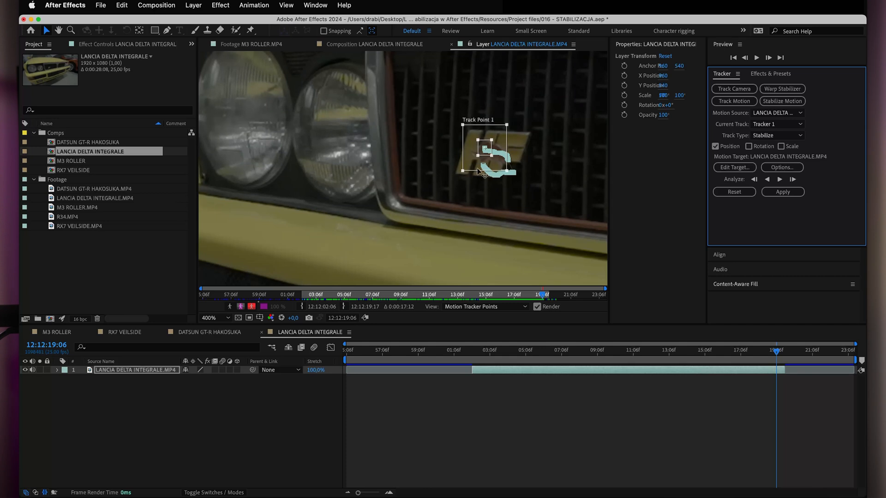
Inspect Track Point 1 against the HF badge up close, and undo the last forward analysis back to 12:12:15:06.
{"action": "left_click_drag", "start_coordinate": [469, 147], "coordinate": [469, 148]}
{"action": "key", "text": "period"}
{"action": "key", "text": "period"}
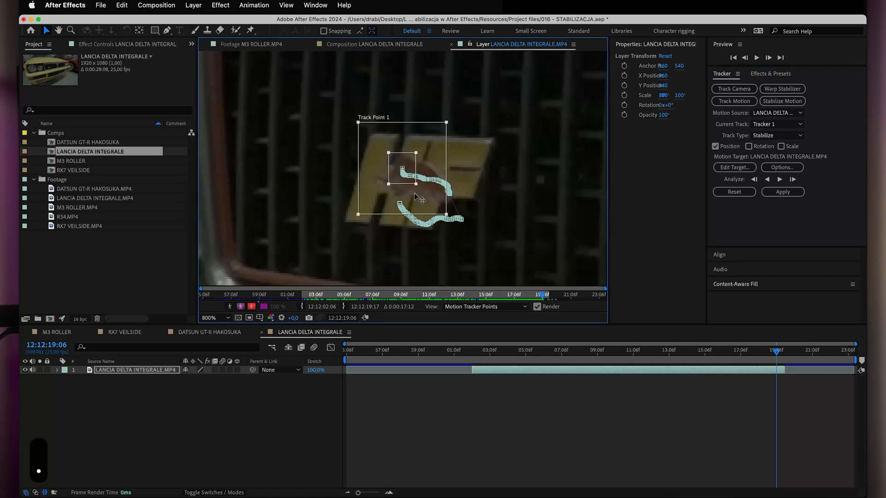
{"action": "key", "text": "comma"}
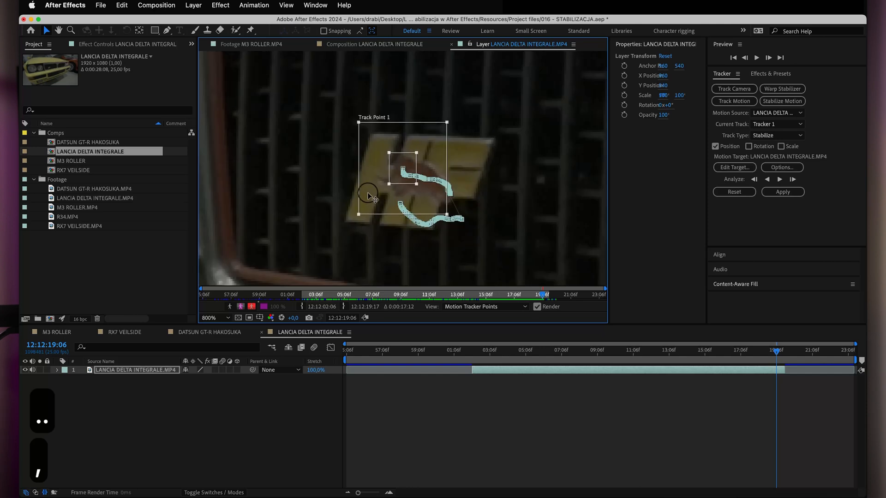
{"action": "key", "text": "comma"}
{"action": "key", "text": "super+z"}
{"action": "key", "text": "super+z"}
{"action": "key", "text": "super+z"}
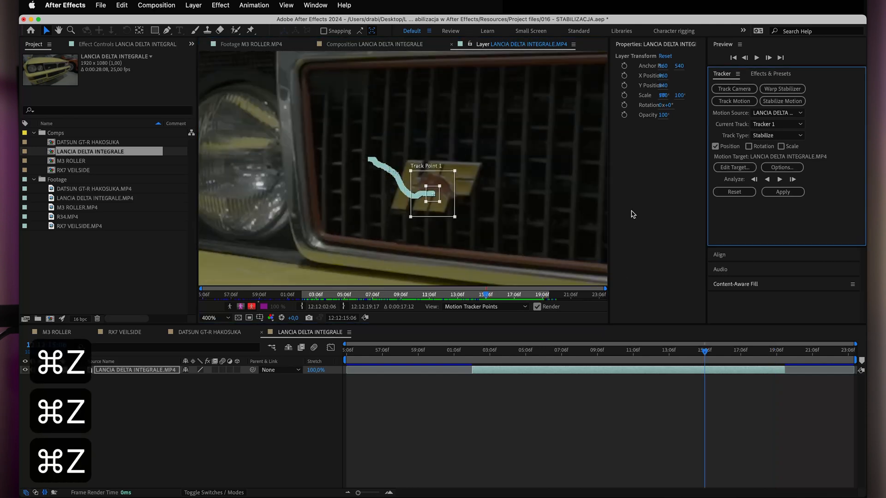
Analyze the Lancia track forward from 12:12:15:06 to the clip's out point and apply the stabilization in X and Y.
{"action": "left_click", "coordinate": [779, 180]}
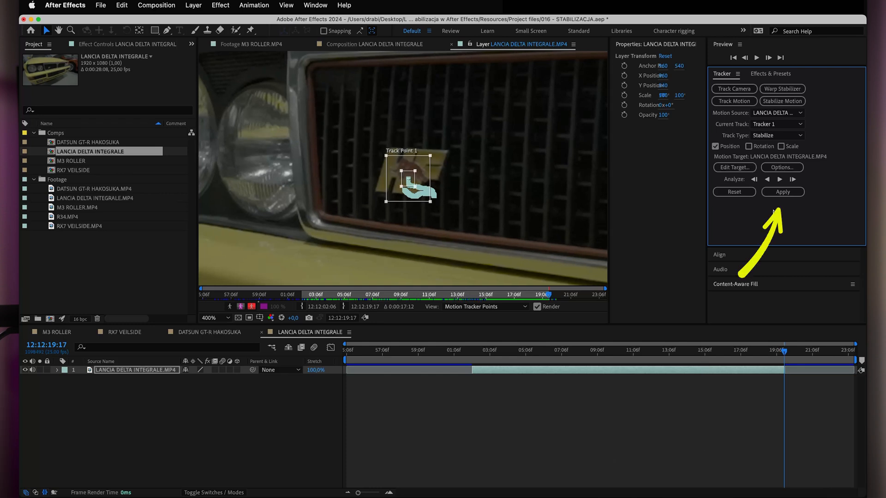
{"action": "left_click", "coordinate": [783, 193]}
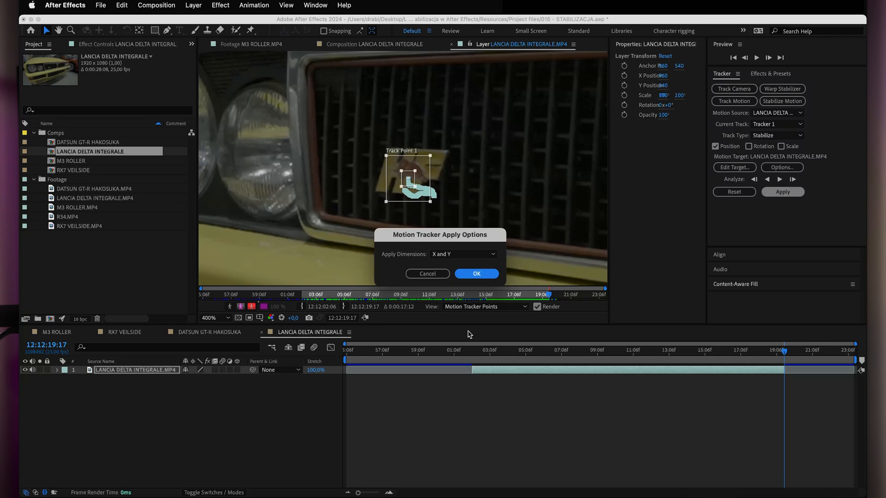
{"action": "left_click", "coordinate": [475, 274]}
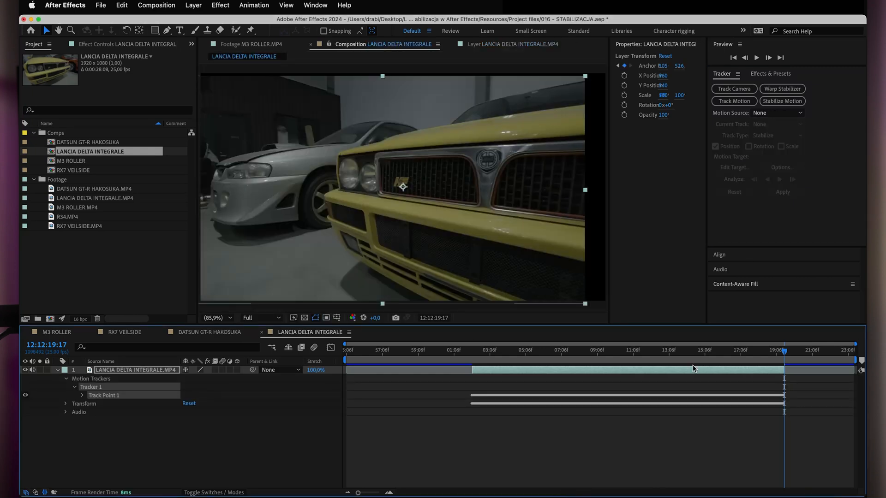
At 12:12:07:14, show the safe-zone grid and rulers, and place horizontal and vertical guides crossing near the center of the frame.
{"action": "scroll", "coordinate": [395, 250], "scroll_direction": "down", "scroll_amount": 2}
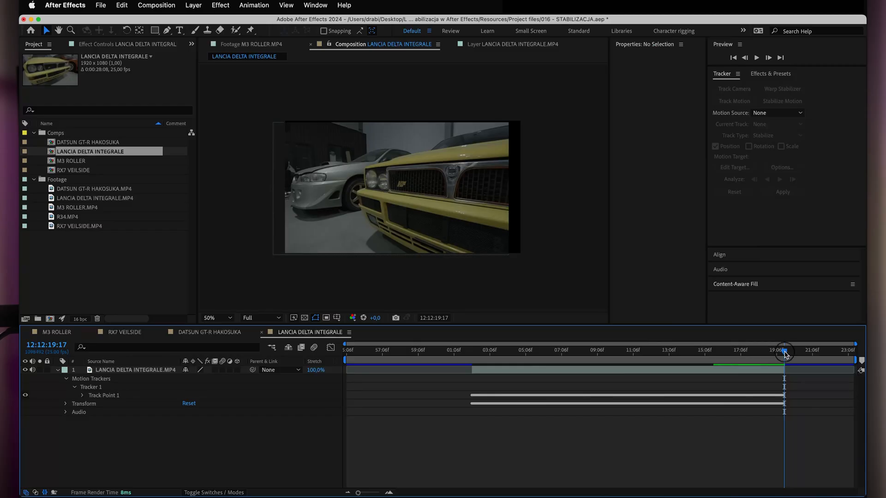
{"action": "left_click_drag", "start_coordinate": [785, 354], "coordinate": [567, 355]}
{"action": "key", "text": "apostrophe"}
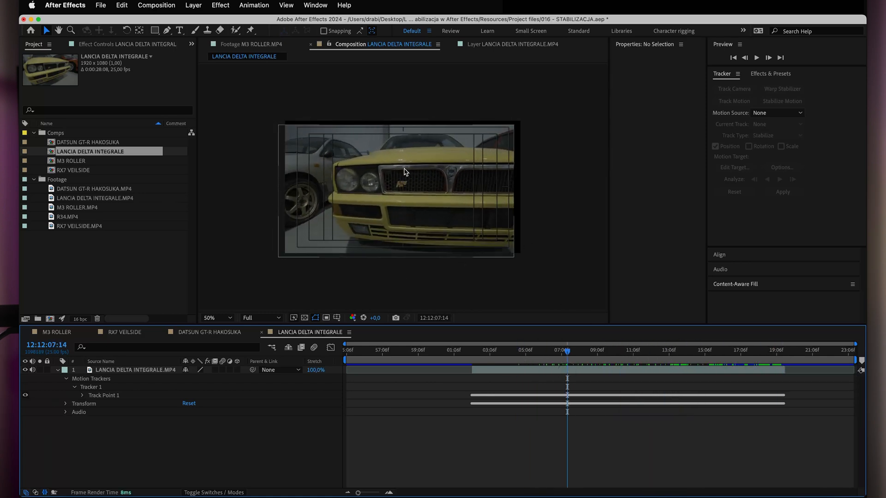
{"action": "key", "text": "super+r"}
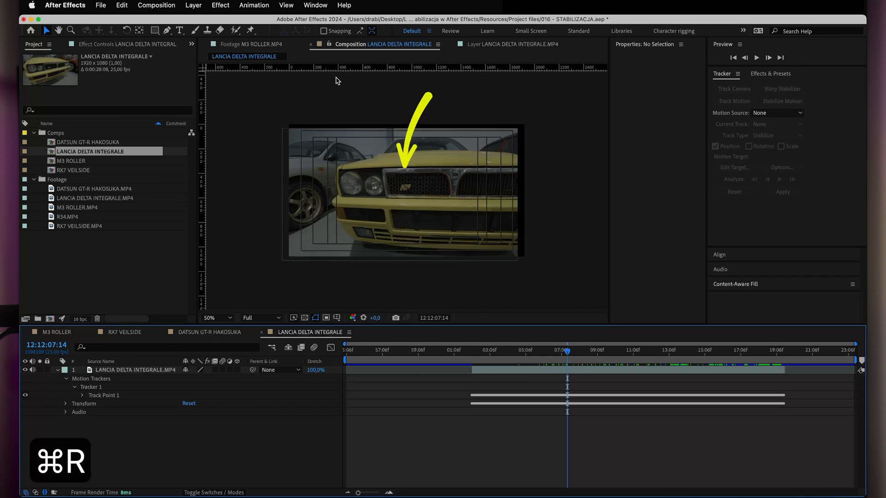
{"action": "left_click_drag", "start_coordinate": [343, 66], "coordinate": [342, 193]}
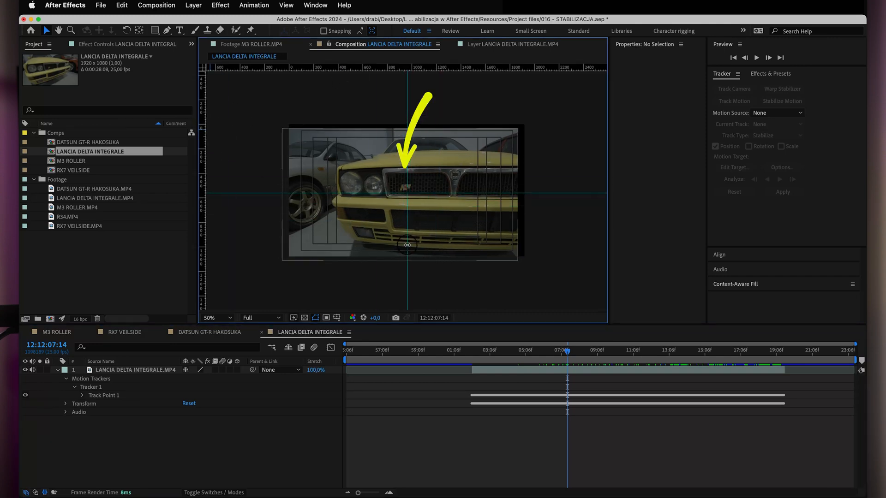
Check the badge's position in other frames up to 12:12:11:22 and scale the Lancia layer to 115% to cover the black edges.
{"action": "left_click_drag", "start_coordinate": [567, 353], "coordinate": [636, 355]}
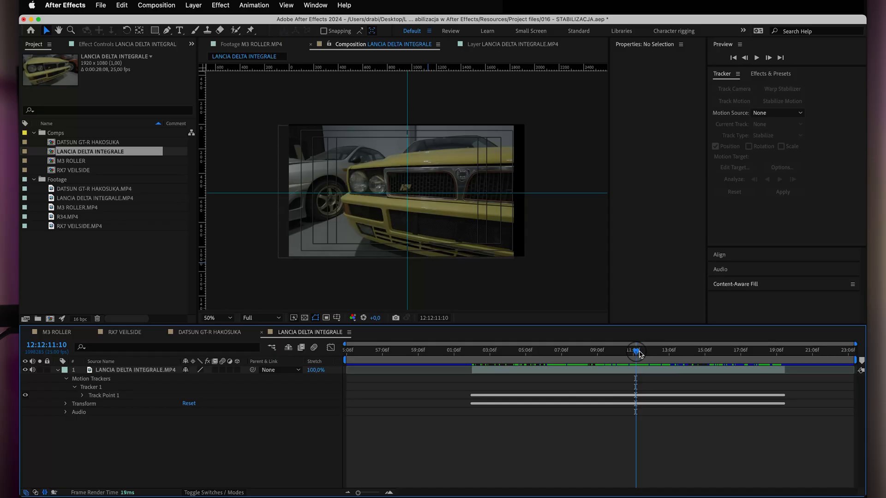
{"action": "mouse_move", "coordinate": [635, 352]}
{"action": "left_mouse_down"}
{"action": "mouse_move", "coordinate": [497, 352]}
{"action": "mouse_move", "coordinate": [747, 353]}
{"action": "mouse_move", "coordinate": [497, 355]}
{"action": "mouse_move", "coordinate": [702, 353]}
{"action": "mouse_move", "coordinate": [644, 353]}
{"action": "left_mouse_up"}
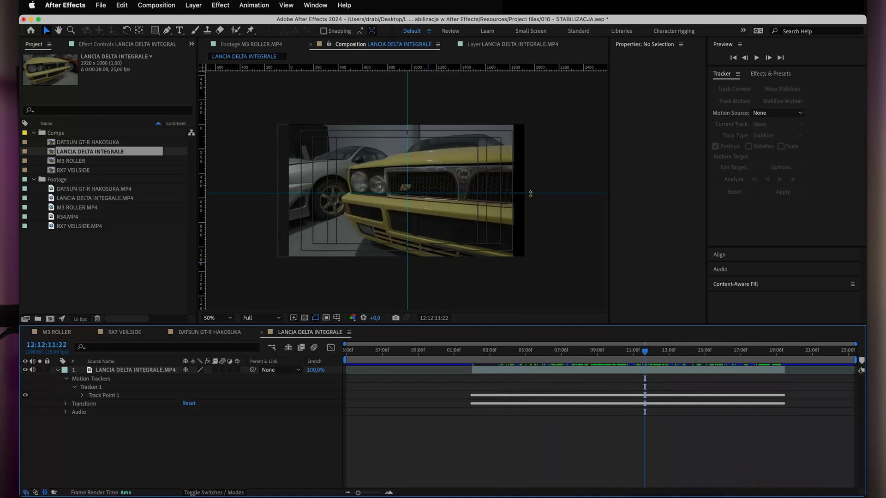
{"action": "left_click", "coordinate": [111, 370]}
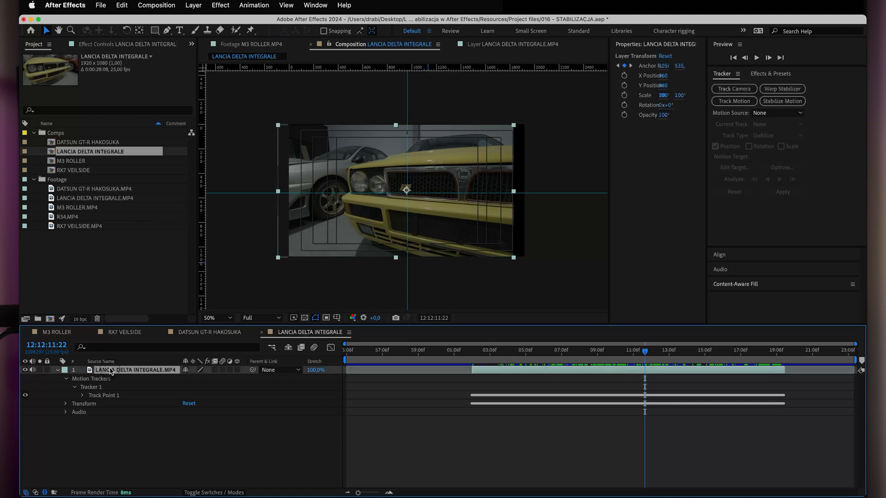
{"action": "key", "text": "s"}
{"action": "left_click_drag", "start_coordinate": [197, 379], "coordinate": [202, 379]}
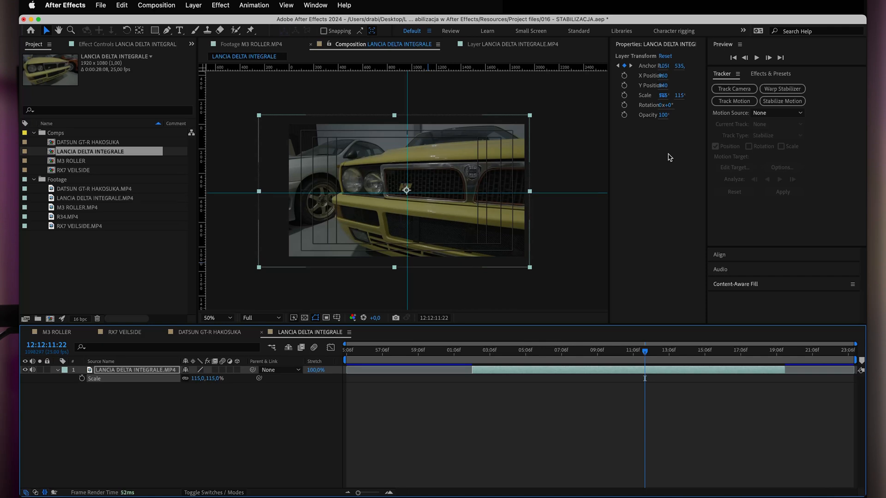
Reposition the Lancia layer so its anchor point sits at the guides' crossing, and scrub the clip to check the frame edges.
{"action": "key", "text": "period"}
{"action": "left_click_drag", "start_coordinate": [347, 260], "coordinate": [352, 271]}
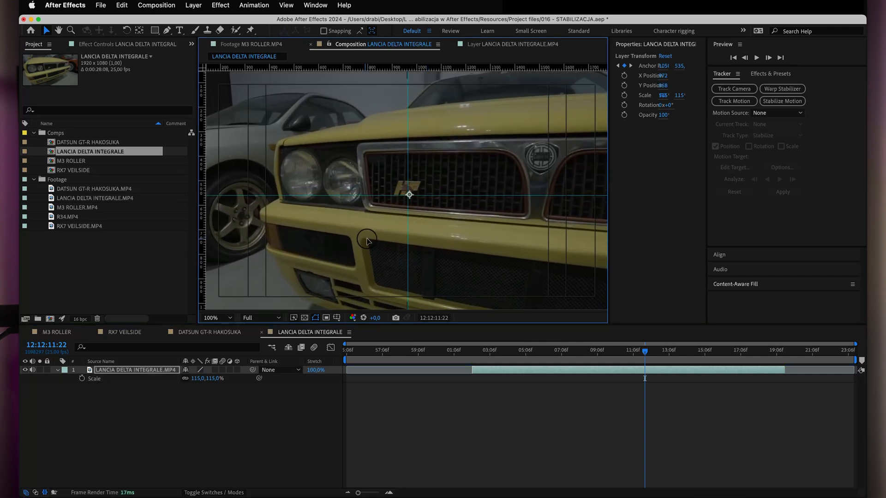
{"action": "key", "text": "comma"}
{"action": "left_click_drag", "start_coordinate": [644, 349], "coordinate": [739, 367]}
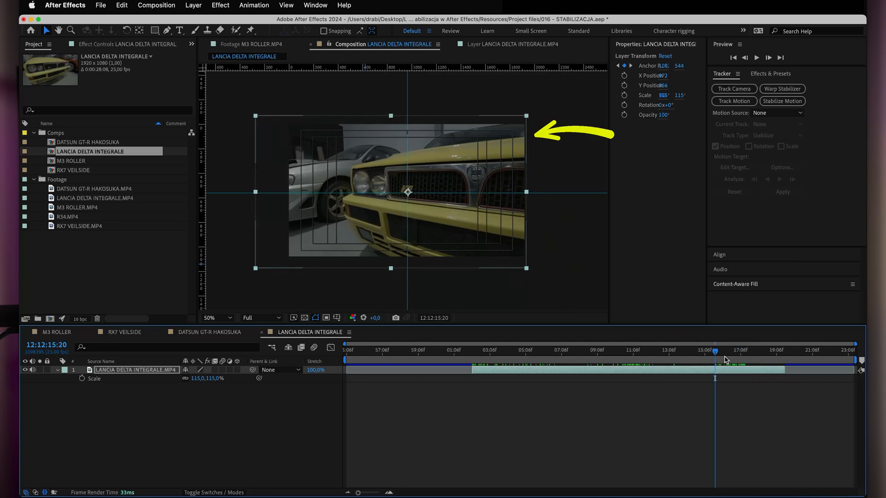
{"action": "left_click_drag", "start_coordinate": [782, 357], "coordinate": [611, 353]}
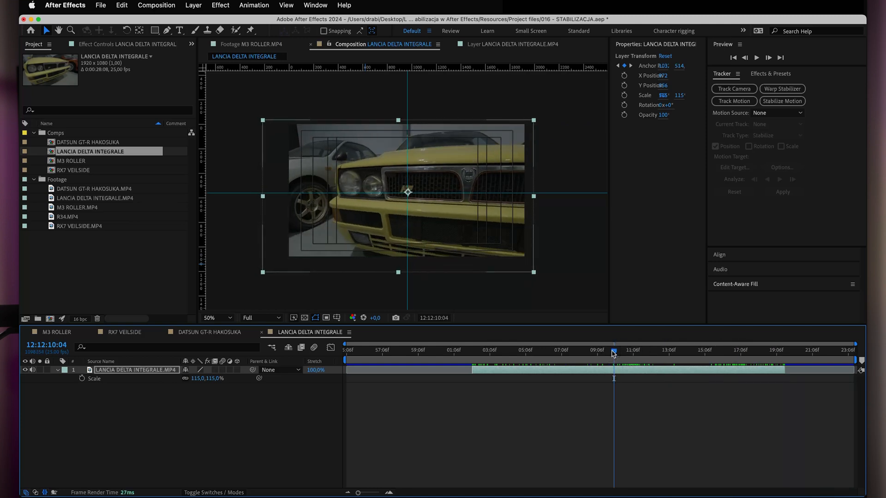
Hide the guides and safe-zone grid, and scrub through the stabilized Lancia shot to check the result.
{"action": "key", "text": "super+semicolon"}
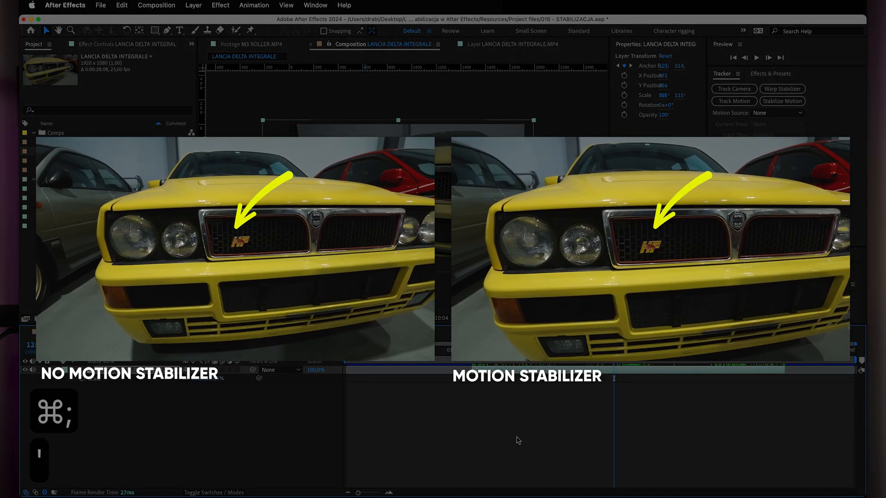
{"action": "left_click", "coordinate": [518, 441]}
{"action": "left_click_drag", "start_coordinate": [613, 355], "coordinate": [776, 376]}
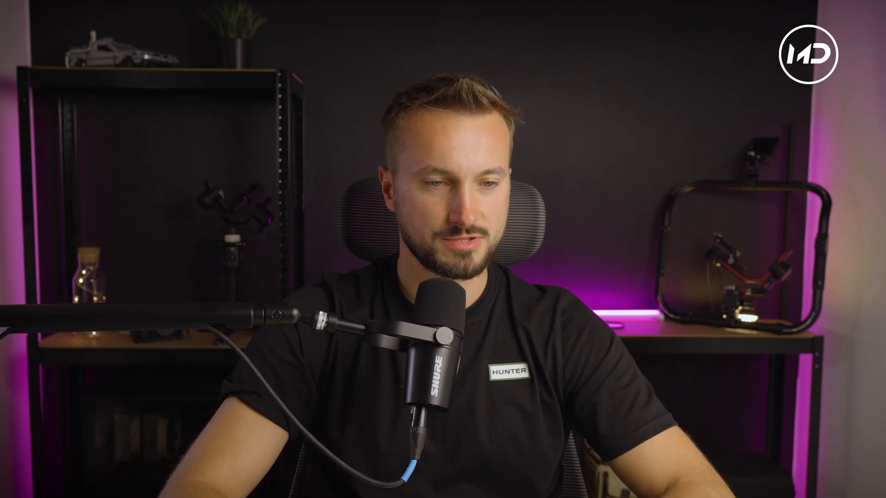
Undo the last accidental change and create a new composition from the R34.MP4 footage.
{"action": "key", "text": "super+z"}
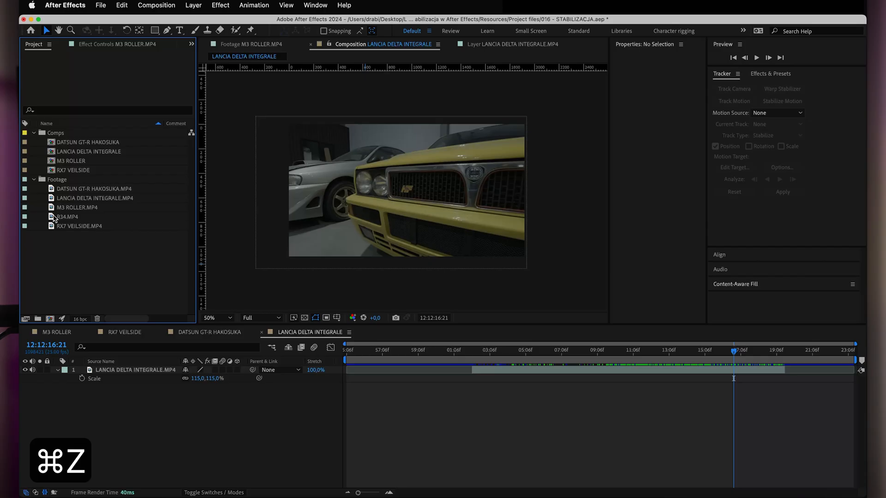
{"action": "left_click", "coordinate": [63, 216]}
{"action": "right_click", "coordinate": [86, 222]}
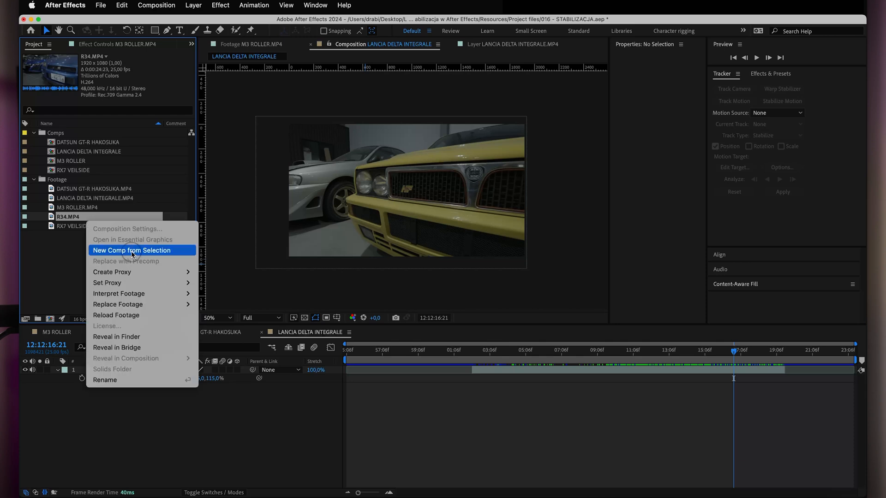
{"action": "left_click", "coordinate": [133, 251]}
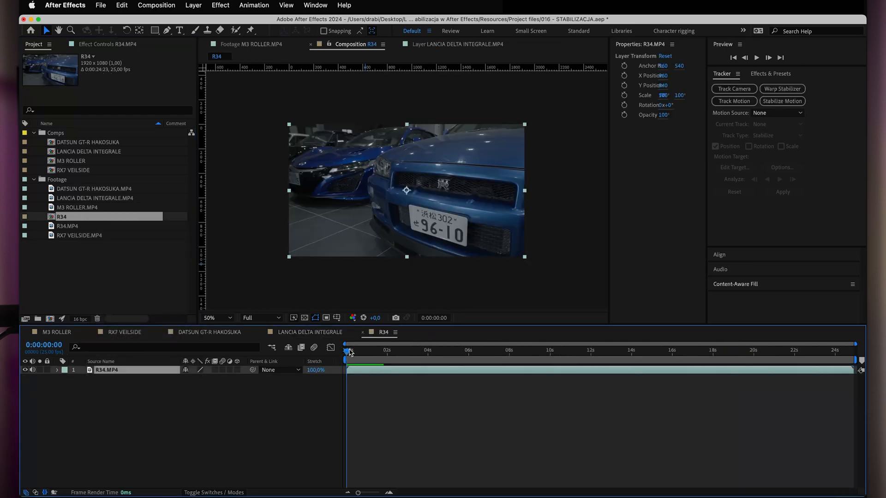
Scrub the start of the R34 clip and trim the layer's in point to 0:00:01:14.
{"action": "left_click_drag", "start_coordinate": [347, 353], "coordinate": [396, 356]}
{"action": "left_click_drag", "start_coordinate": [454, 356], "coordinate": [377, 362]}
{"action": "key", "text": "alt+bracketleft"}
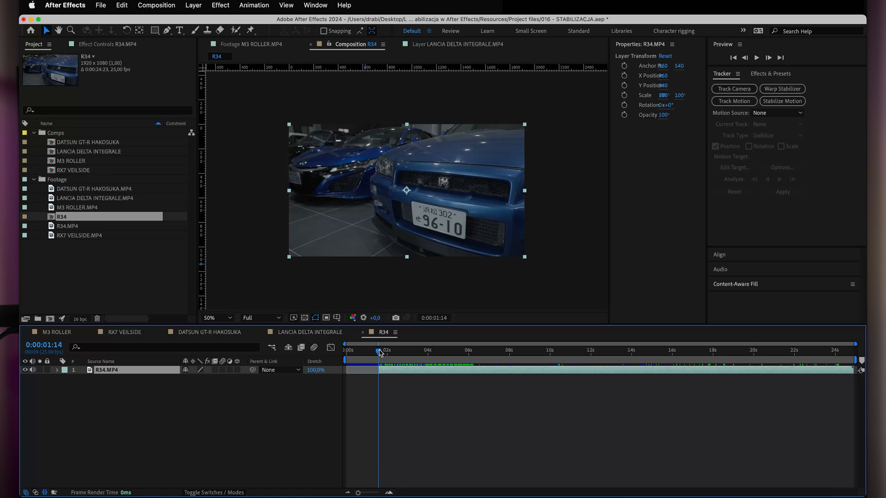
Preview the whole R34 shot, return to the layer's in point and start Stabilize Motion on it.
{"action": "left_click_drag", "start_coordinate": [379, 353], "coordinate": [764, 371]}
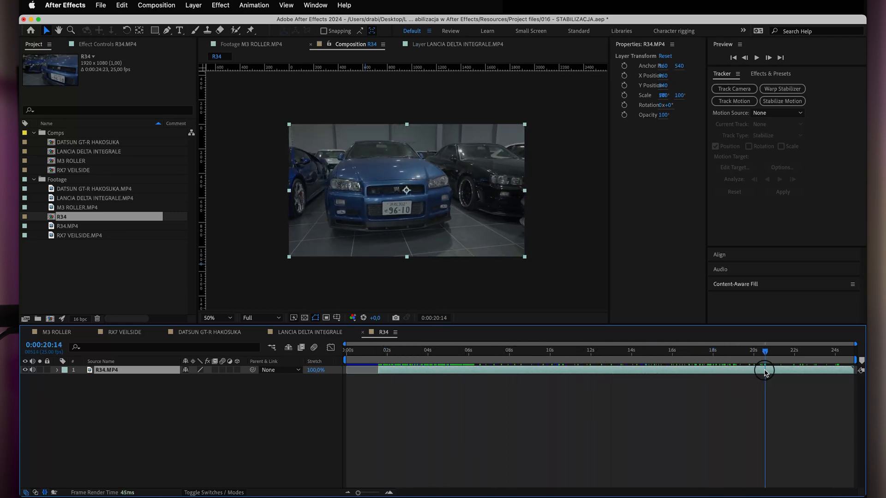
{"action": "left_click_drag", "start_coordinate": [764, 354], "coordinate": [498, 384]}
{"action": "key", "text": "i"}
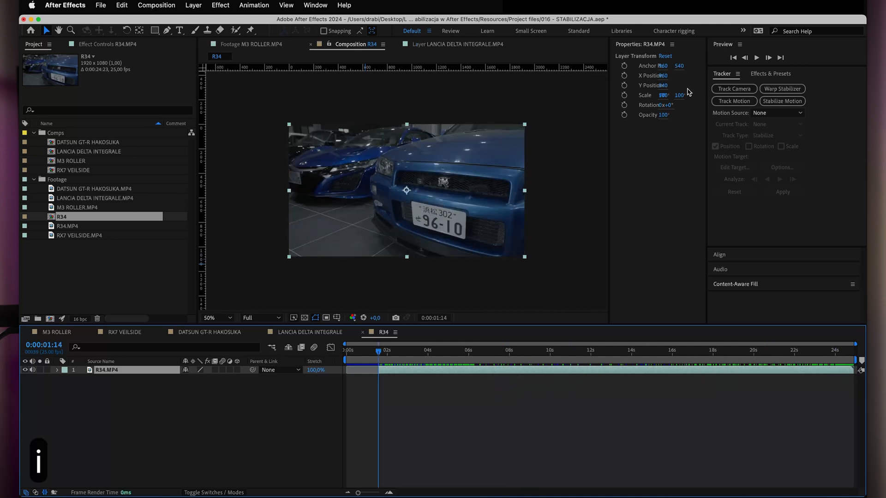
{"action": "left_click", "coordinate": [780, 101]}
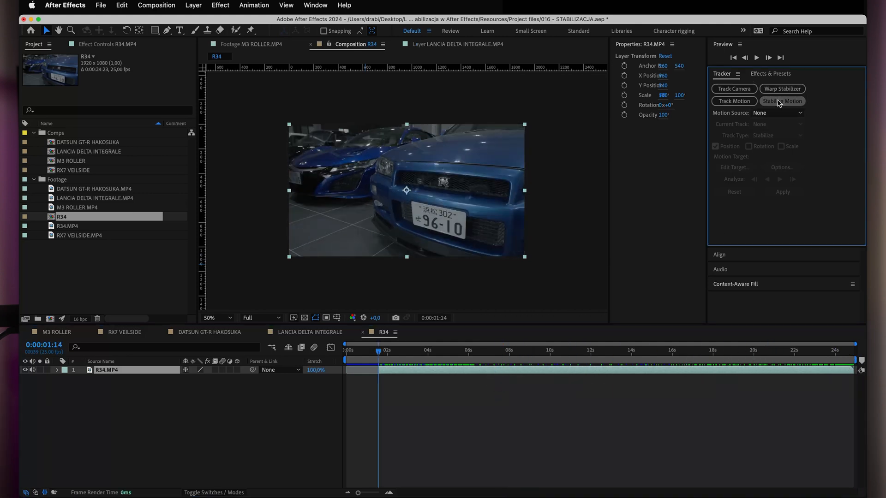
Place Track Point 1 on the GT-R badge at 0:00:01:14, fitting its feature region around the badge and widening the search region sideways.
{"action": "key", "text": "slash"}
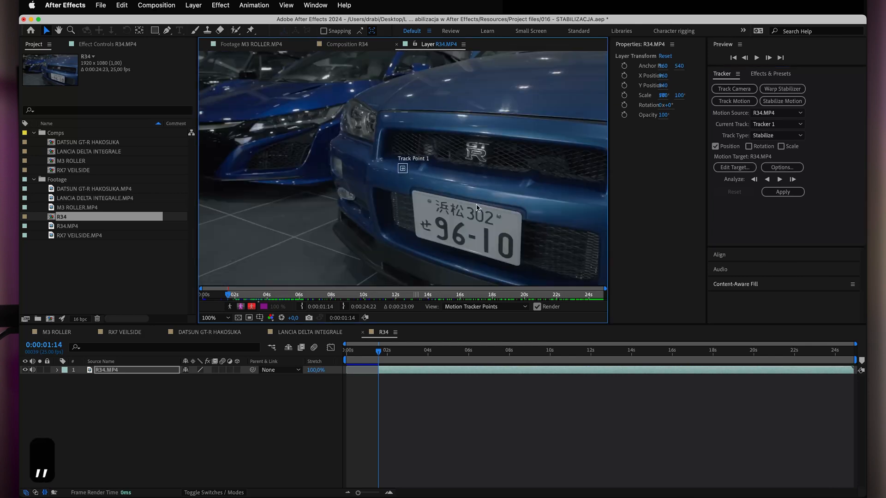
{"action": "scroll", "coordinate": [397, 186], "scroll_direction": "up", "scroll_amount": 2}
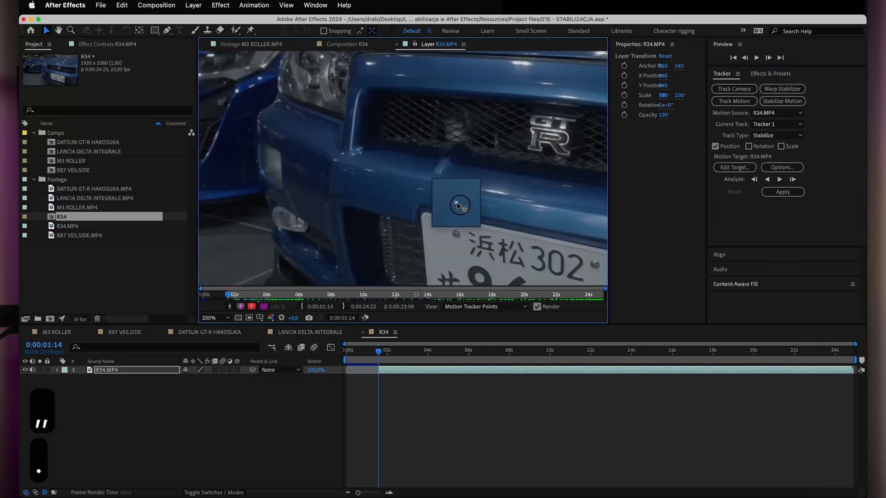
{"action": "left_click_drag", "start_coordinate": [460, 208], "coordinate": [474, 145]}
{"action": "key", "text": "space"}
{"action": "left_click_drag", "start_coordinate": [499, 191], "coordinate": [376, 212]}
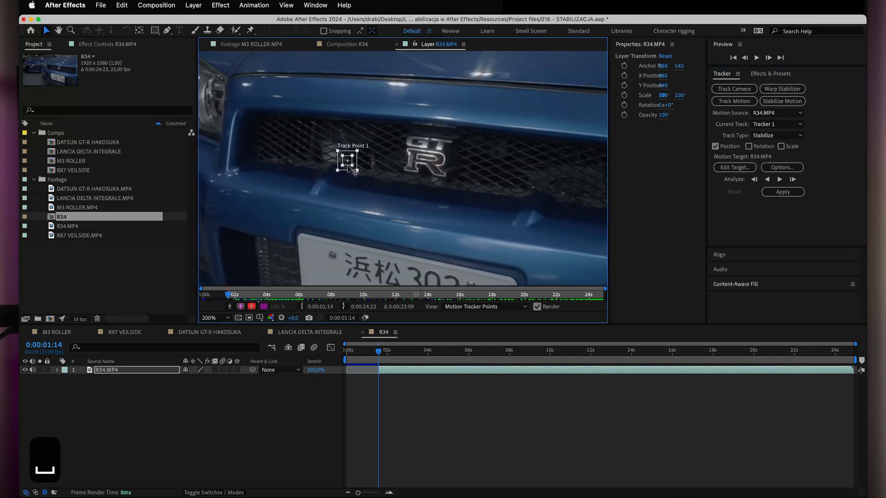
{"action": "left_click_drag", "start_coordinate": [355, 169], "coordinate": [445, 198]}
{"action": "key", "text": "slash"}
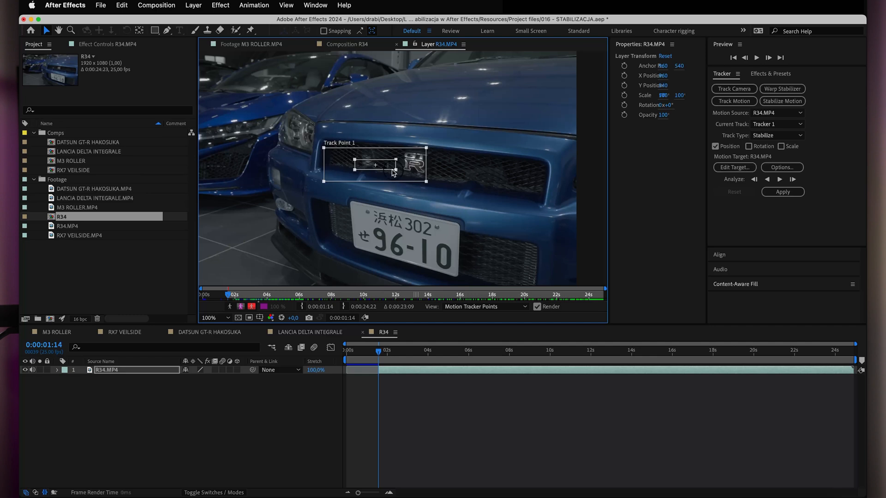
{"action": "left_click_drag", "start_coordinate": [392, 170], "coordinate": [391, 179]}
{"action": "left_click_drag", "start_coordinate": [340, 170], "coordinate": [379, 164]}
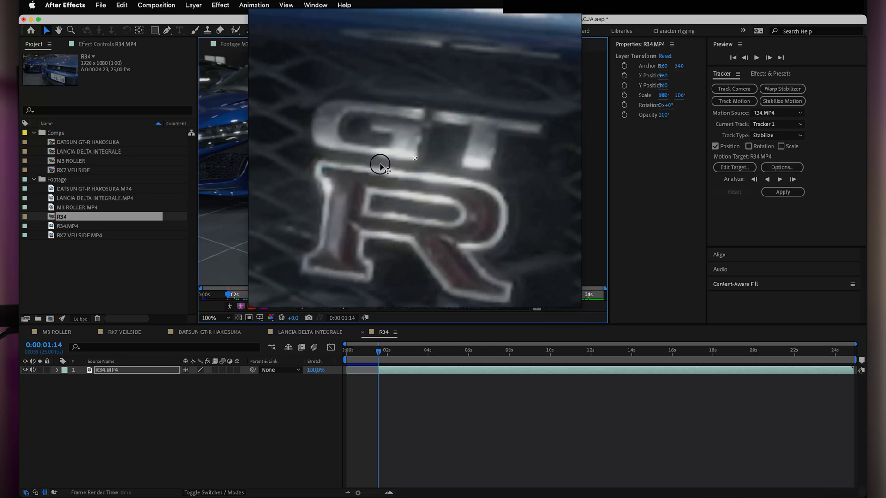
{"action": "left_click_drag", "start_coordinate": [380, 166], "coordinate": [381, 167]}
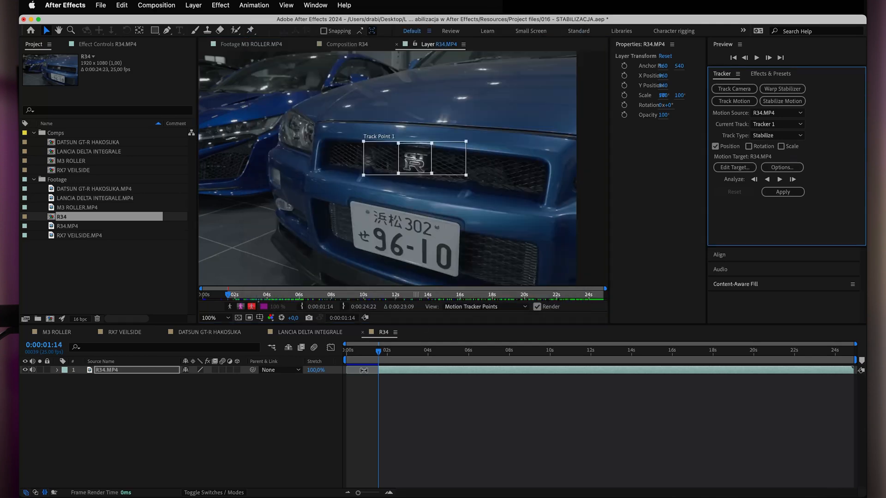
Go to the R34 layer's out point at 0:00:24:22, and move Track Point 1 onto the grille badge with enlarged feature and search regions.
{"action": "left_click_drag", "start_coordinate": [378, 357], "coordinate": [837, 353]}
{"action": "key", "text": "o"}
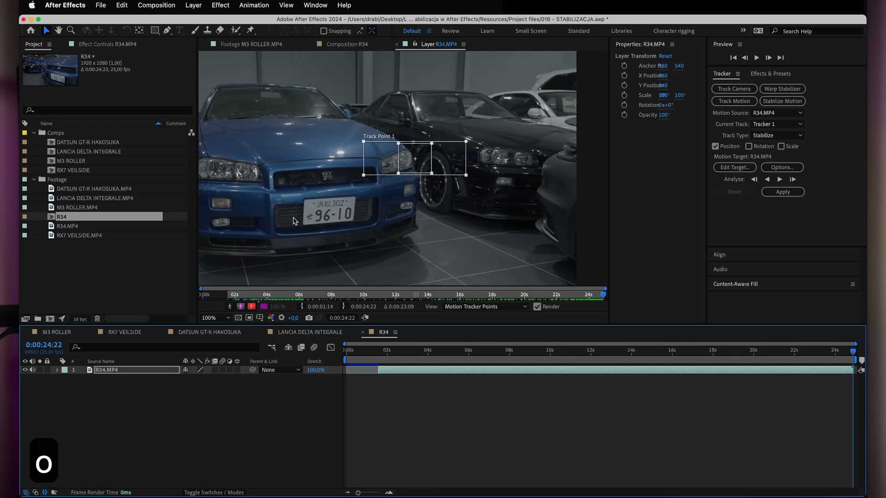
{"action": "key", "text": "period"}
{"action": "key", "text": "period"}
{"action": "key", "text": "comma"}
{"action": "left_click_drag", "start_coordinate": [364, 161], "coordinate": [363, 217]}
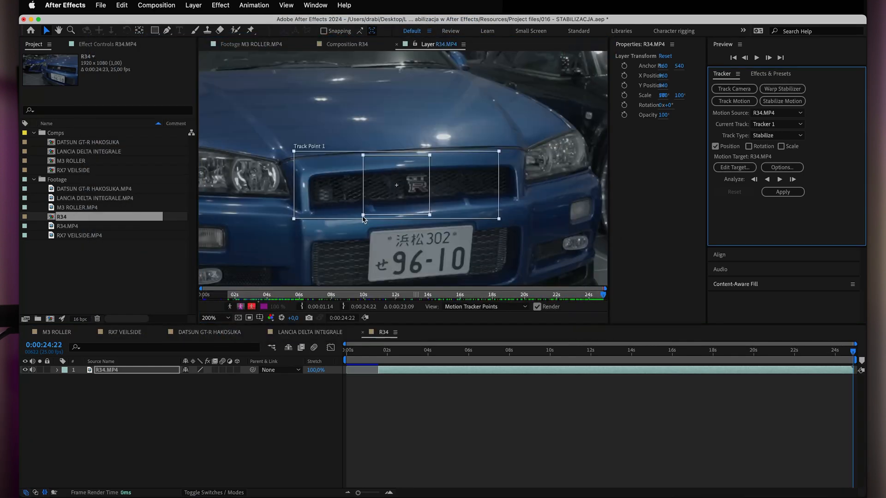
{"action": "left_click_drag", "start_coordinate": [441, 188], "coordinate": [493, 208]}
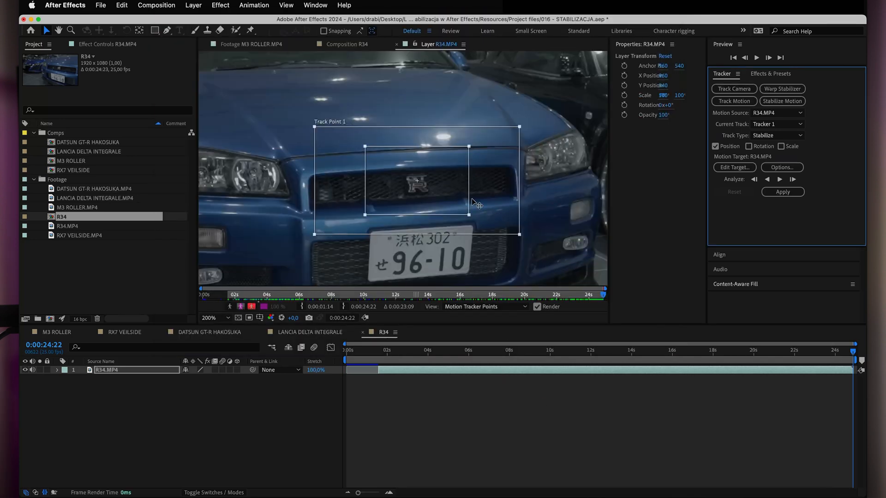
Shrink Track Point 1's feature region to the middle of the grille badge and its search region closely around the badge.
{"action": "left_click_drag", "start_coordinate": [470, 215], "coordinate": [426, 192]}
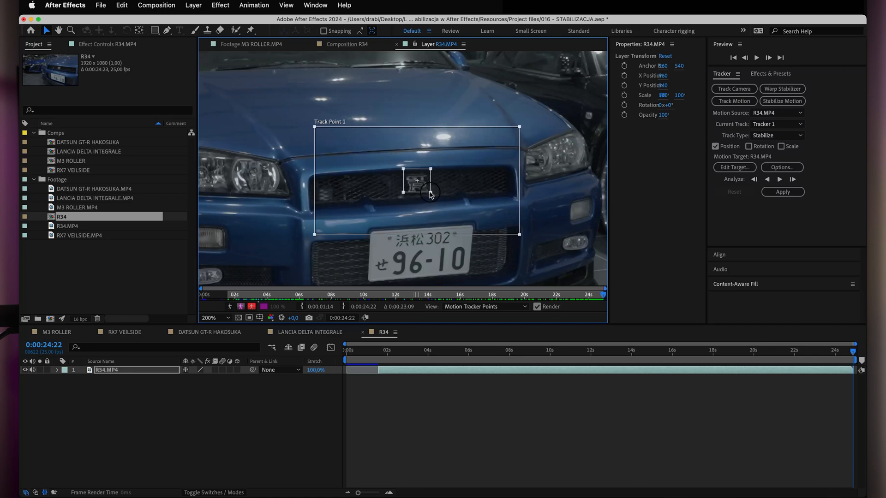
{"action": "left_click_drag", "start_coordinate": [421, 188], "coordinate": [422, 188]}
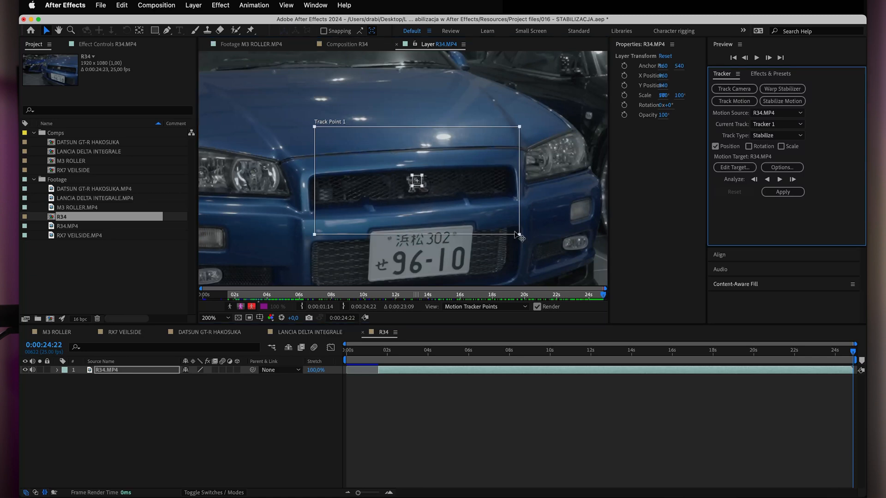
{"action": "left_click_drag", "start_coordinate": [519, 235], "coordinate": [429, 195]}
{"action": "left_click", "coordinate": [814, 229]}
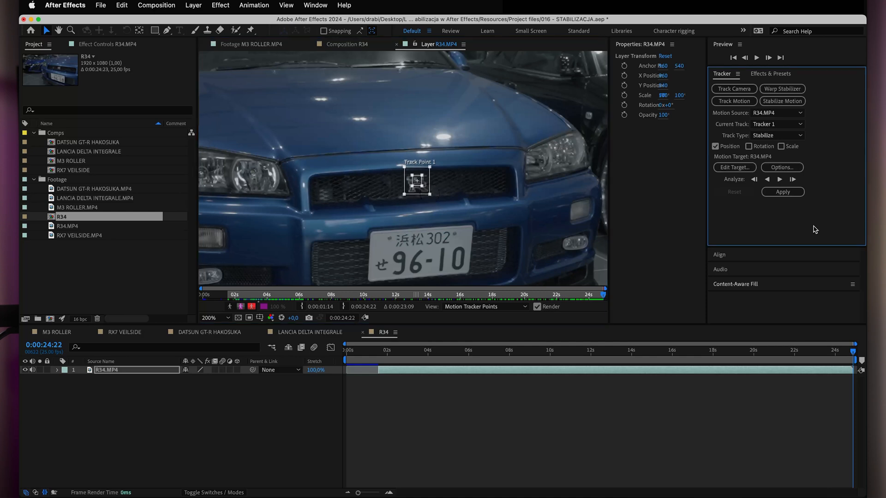
Choose Stop Tracking as the low-confidence behaviour in the Motion Tracker Options and accept the settings.
{"action": "left_click", "coordinate": [770, 167]}
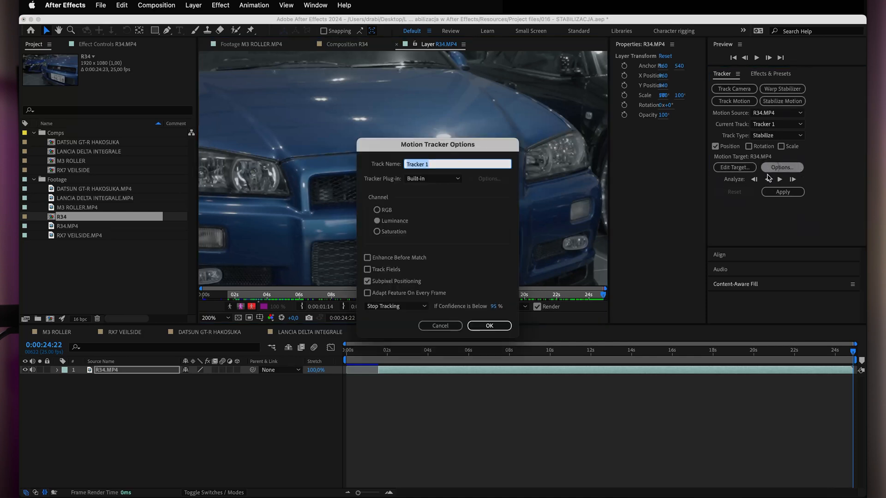
{"action": "left_click", "coordinate": [381, 307]}
{"action": "left_click", "coordinate": [381, 308]}
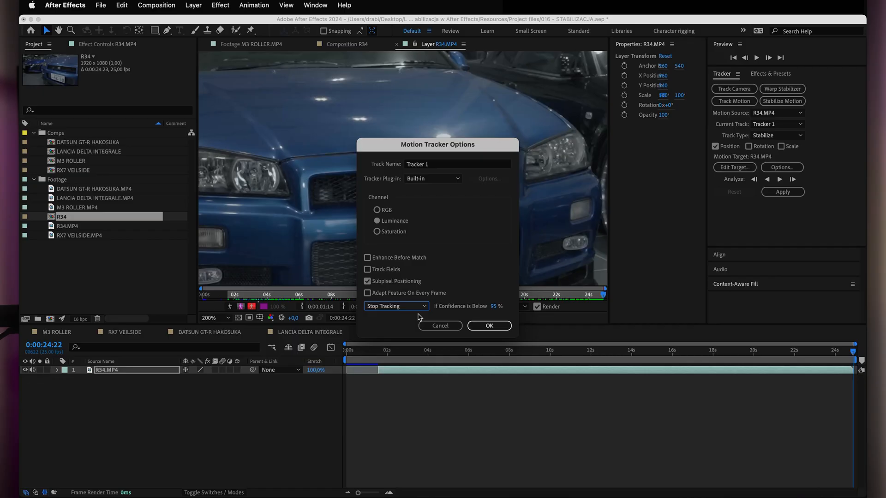
{"action": "left_click", "coordinate": [413, 308]}
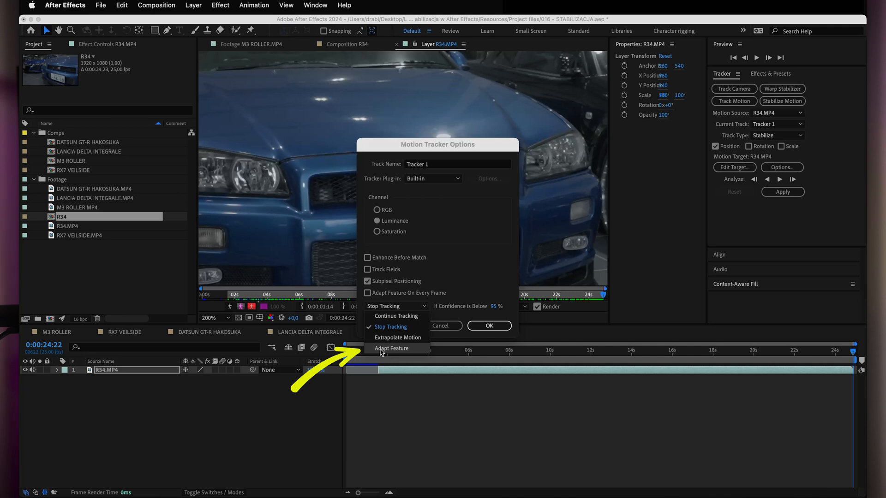
{"action": "left_click", "coordinate": [395, 327]}
{"action": "left_click", "coordinate": [488, 326]}
Analyze the track backward from 0:00:24:22 and check Track Point 1's placement on the badge up close at 0:00:24:03.
{"action": "left_click", "coordinate": [419, 197]}
{"action": "left_click_drag", "start_coordinate": [417, 192], "coordinate": [417, 193]}
{"action": "left_click", "coordinate": [767, 180]}
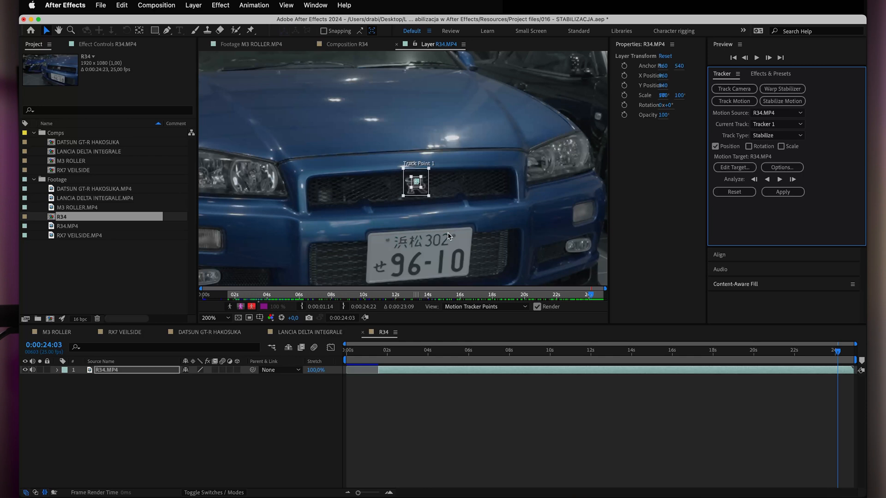
{"action": "scroll", "coordinate": [406, 244], "scroll_direction": "up", "scroll_amount": 2}
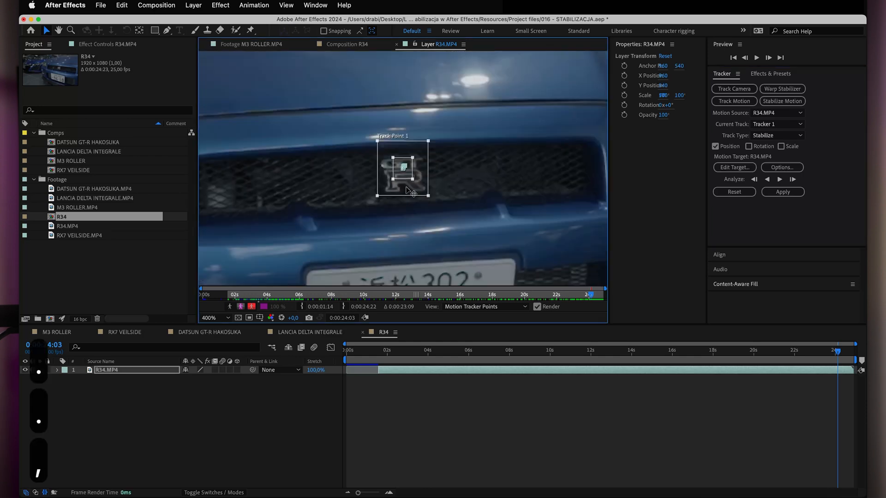
{"action": "left_click_drag", "start_coordinate": [406, 188], "coordinate": [406, 188]}
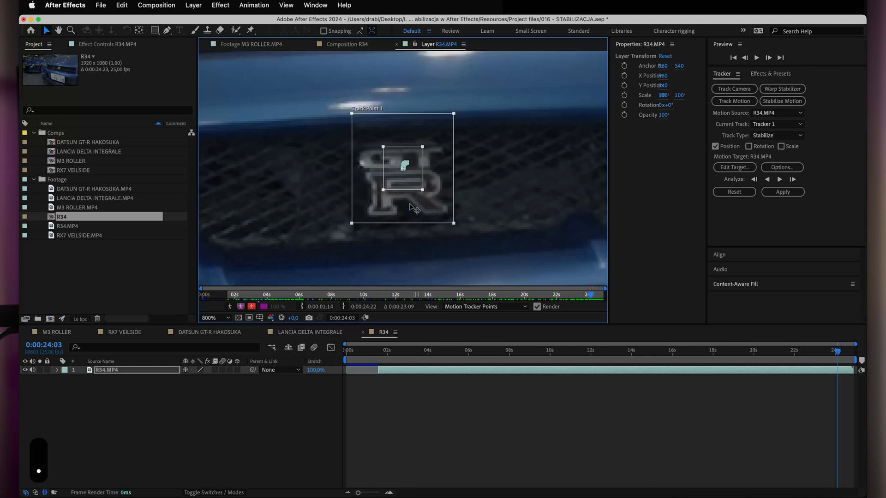
Continue the backward analysis to 0:00:17:10, realigning Track Point 1 on the badge at 0:00:22:21 and 0:00:17:10.
{"action": "left_click", "coordinate": [766, 179]}
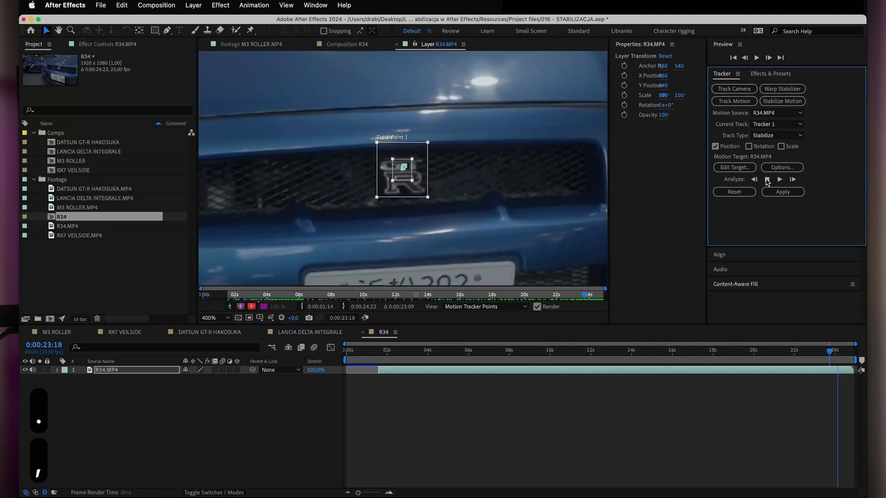
{"action": "left_click", "coordinate": [766, 179]}
{"action": "left_click_drag", "start_coordinate": [405, 200], "coordinate": [402, 196]}
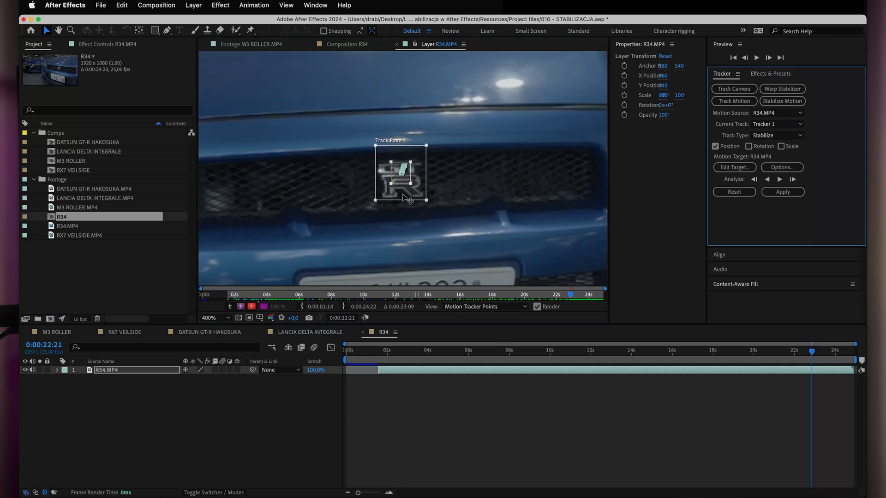
{"action": "left_click", "coordinate": [766, 180]}
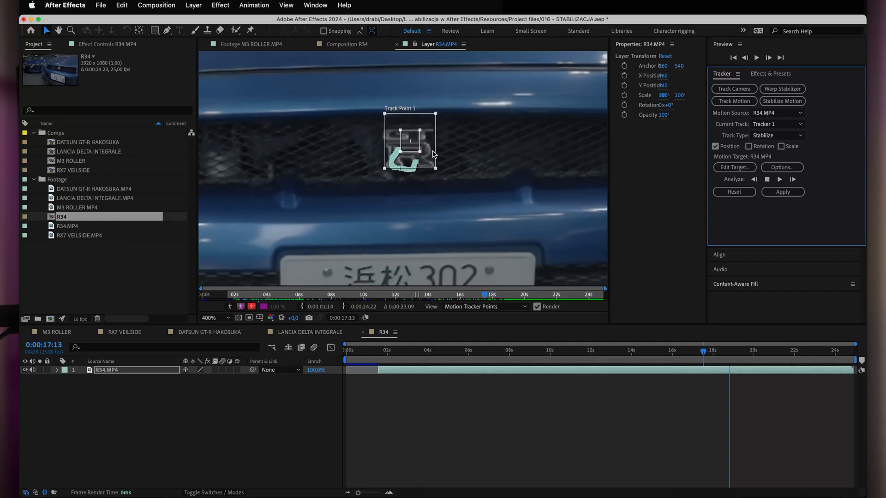
{"action": "key", "text": "space"}
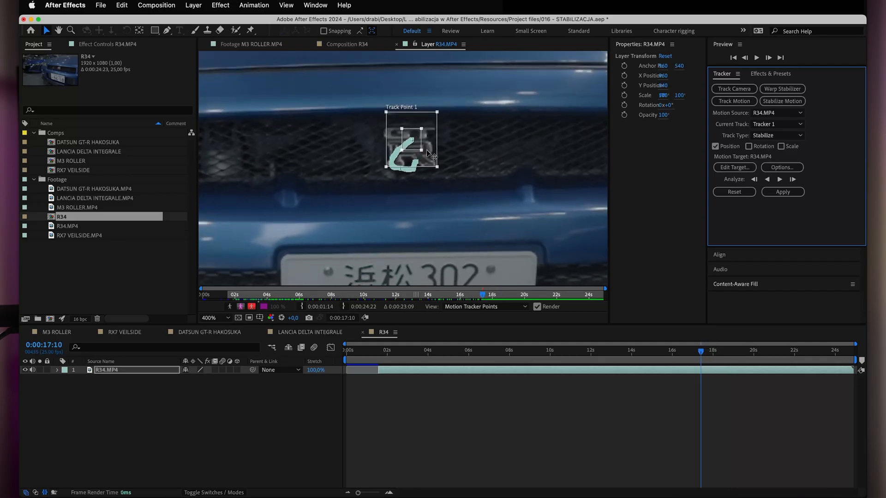
{"action": "left_click_drag", "start_coordinate": [428, 146], "coordinate": [428, 145]}
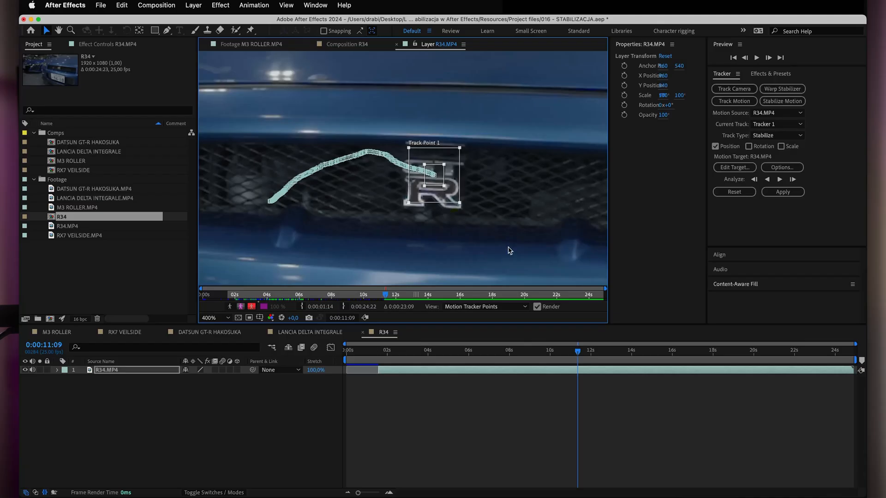
Finish the backward analysis down to 0:00:01:14, realigning Track Point 1 wherever it drifts off the badge.
{"action": "key", "text": "space"}
{"action": "left_click_drag", "start_coordinate": [510, 182], "coordinate": [496, 197]}
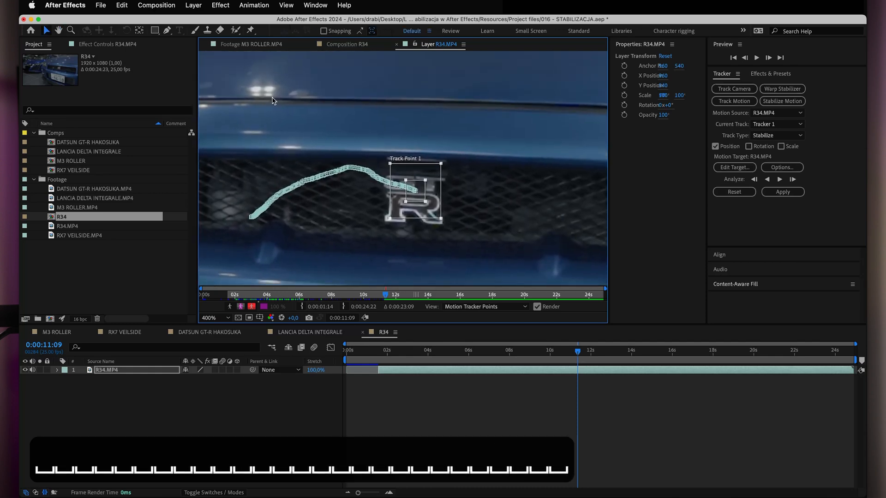
{"action": "left_click_drag", "start_coordinate": [413, 214], "coordinate": [412, 213]}
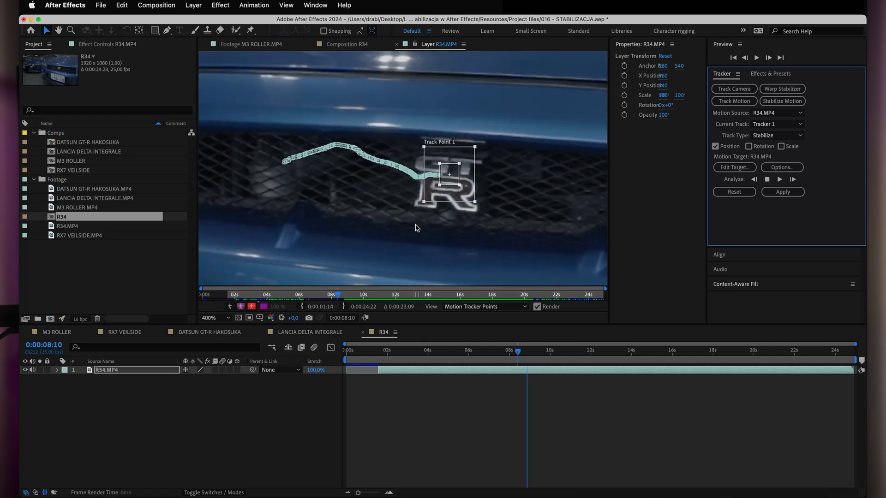
{"action": "key", "text": "super+z"}
{"action": "left_click_drag", "start_coordinate": [454, 191], "coordinate": [453, 191]}
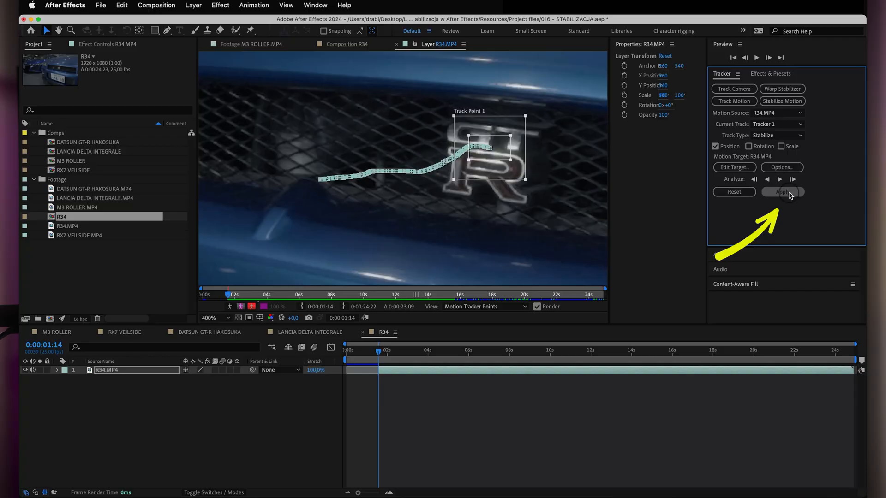
Apply the stabilization to the X and Y dimensions and scrub the R34 composition from 0:00:01:14 to 0:00:20:15.
{"action": "left_click", "coordinate": [783, 192]}
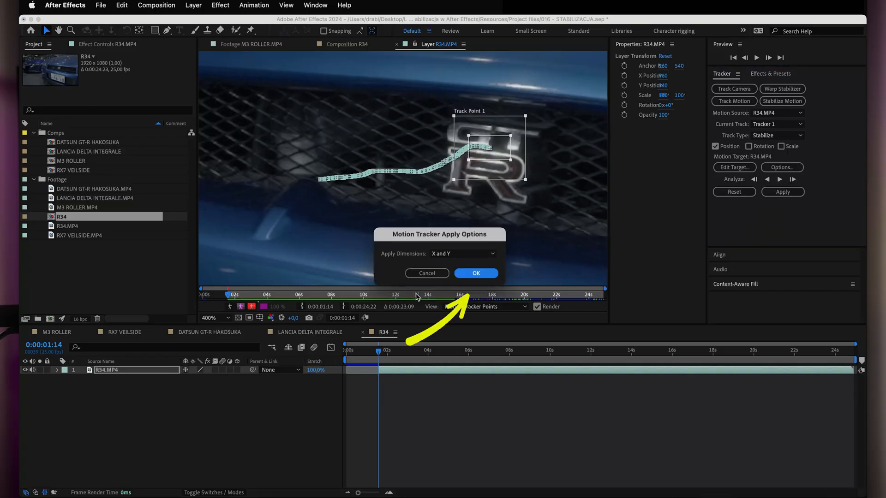
{"action": "left_click", "coordinate": [477, 277]}
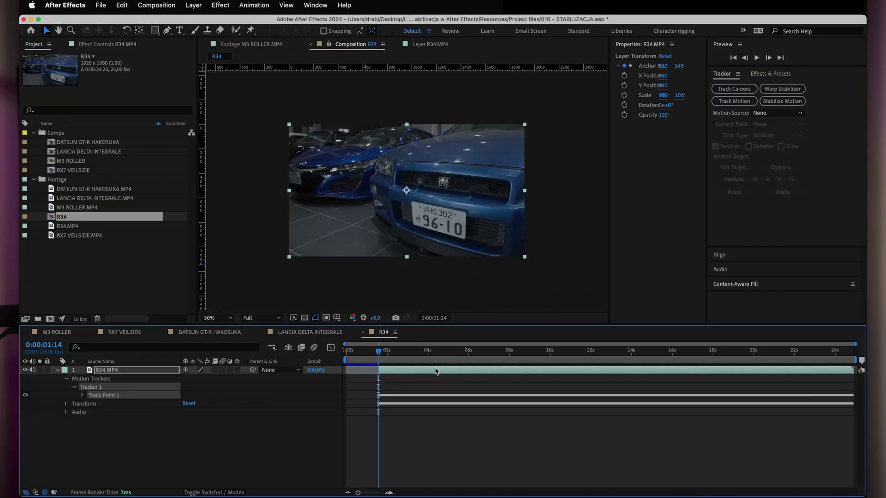
{"action": "key", "text": "minus"}
{"action": "mouse_move", "coordinate": [379, 355]}
{"action": "left_mouse_down"}
{"action": "mouse_move", "coordinate": [707, 355]}
{"action": "mouse_move", "coordinate": [352, 377]}
{"action": "mouse_move", "coordinate": [494, 353]}
{"action": "mouse_move", "coordinate": [864, 354]}
{"action": "mouse_move", "coordinate": [347, 355]}
{"action": "mouse_move", "coordinate": [818, 353]}
{"action": "mouse_move", "coordinate": [387, 352]}
{"action": "left_mouse_up"}
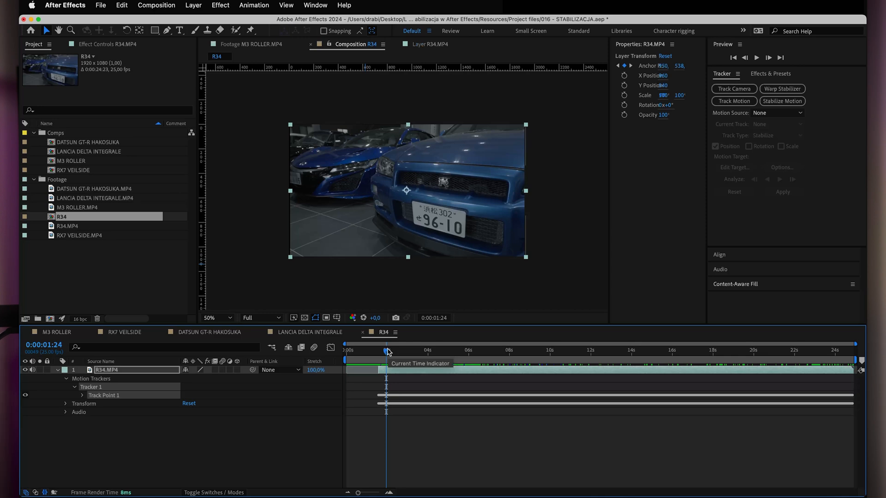
{"action": "mouse_move", "coordinate": [387, 352]}
{"action": "left_mouse_down"}
{"action": "mouse_move", "coordinate": [785, 353]}
{"action": "mouse_move", "coordinate": [766, 353]}
{"action": "left_mouse_up"}
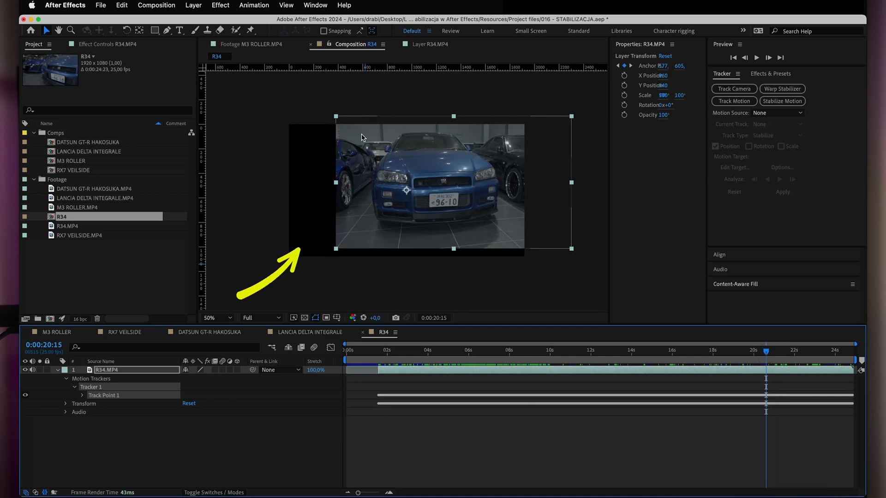
Scale the R34 layer to 174% and reposition it over the frame, trying a reduced scale of 129% with a small sideways shift.
{"action": "left_click", "coordinate": [108, 370]}
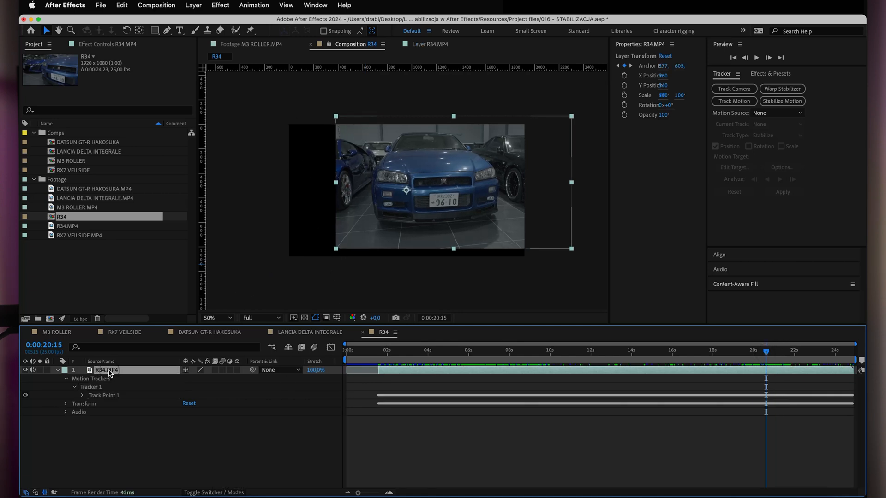
{"action": "key", "text": "s"}
{"action": "left_click_drag", "start_coordinate": [196, 379], "coordinate": [231, 375]}
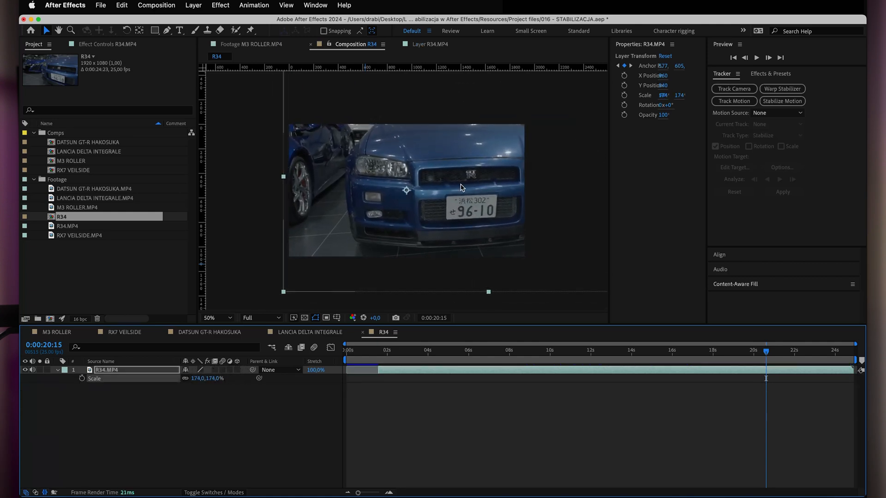
{"action": "left_click_drag", "start_coordinate": [462, 190], "coordinate": [402, 196]}
{"action": "key", "text": "comma"}
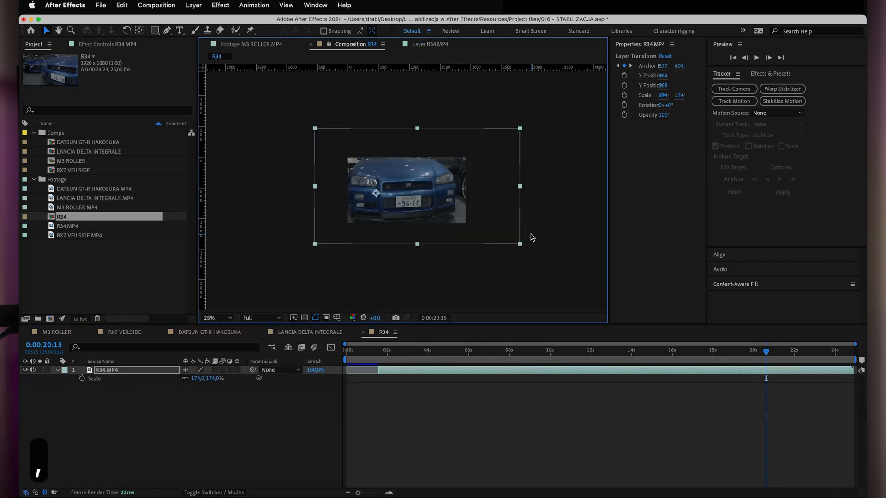
{"action": "left_click_drag", "start_coordinate": [196, 379], "coordinate": [176, 381]}
{"action": "left_click_drag", "start_coordinate": [406, 183], "coordinate": [413, 183]}
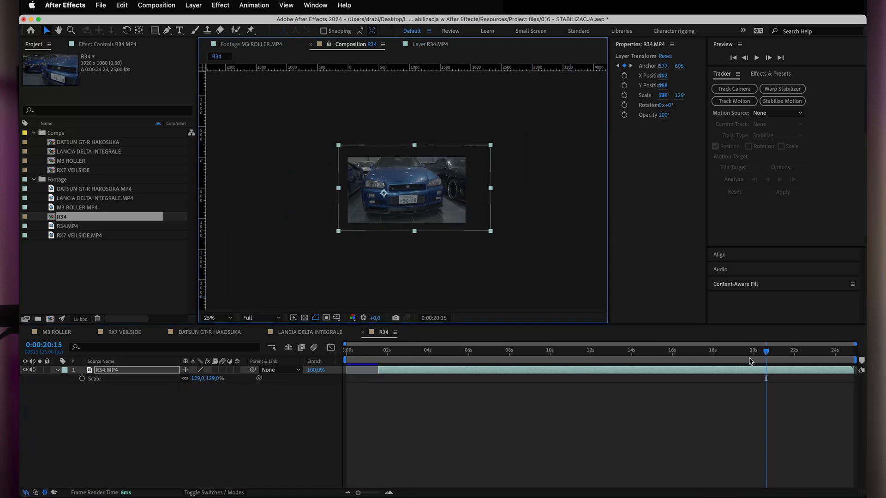
Return to the R34 layer's in point at 0:00:01:14 and add keyframes for Scale, X Position and Y Position.
{"action": "left_click_drag", "start_coordinate": [767, 355], "coordinate": [381, 355]}
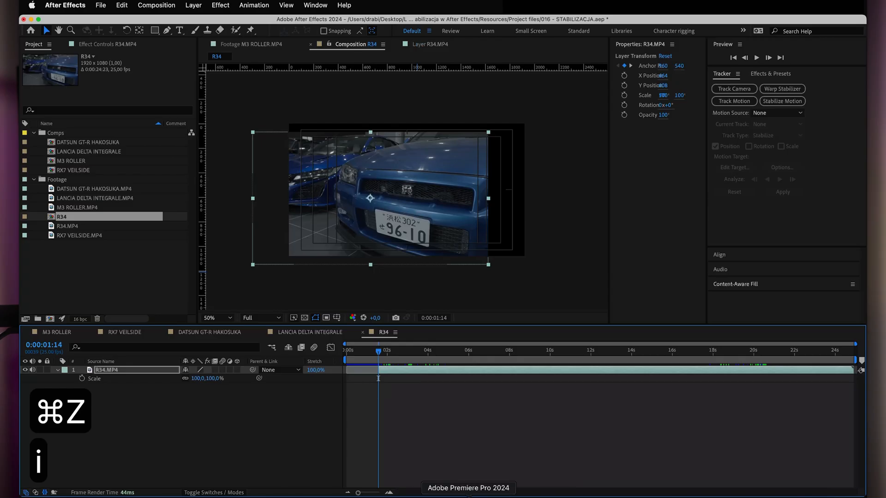
{"action": "key", "text": "i"}
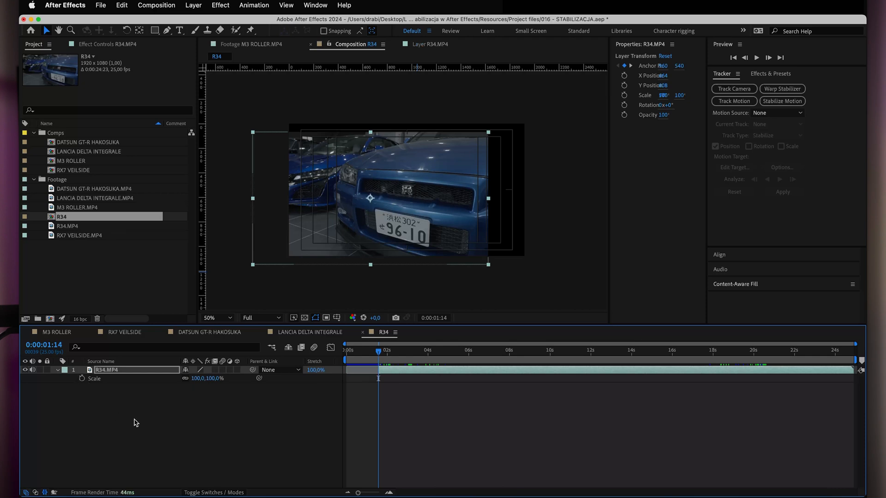
{"action": "key", "text": "s"}
{"action": "key", "text": "s"}
{"action": "left_click", "coordinate": [82, 379]}
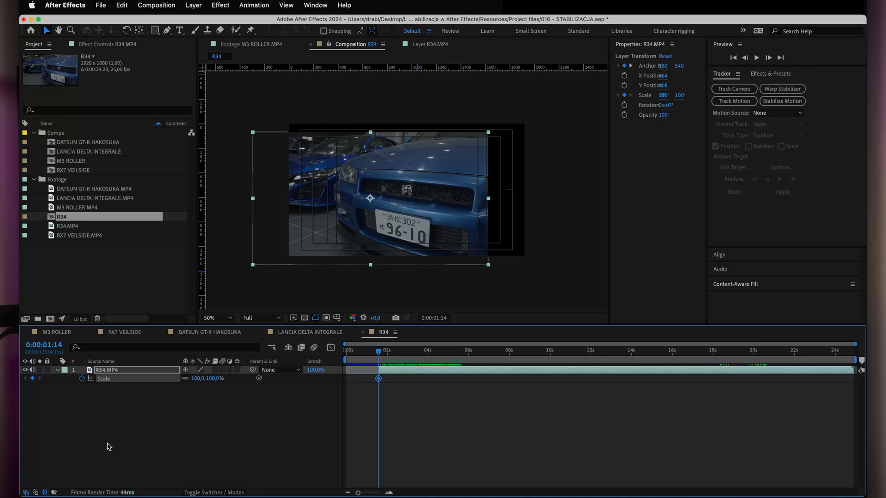
{"action": "key", "text": "shift+p"}
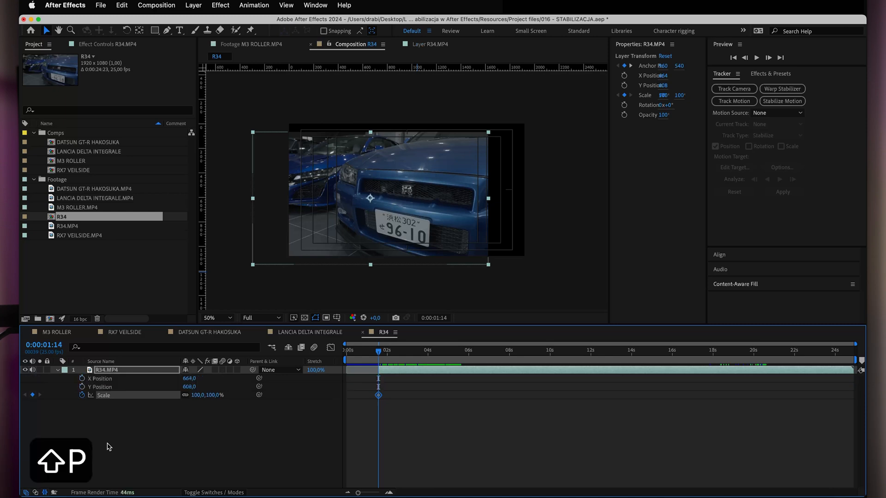
{"action": "left_click", "coordinate": [82, 379]}
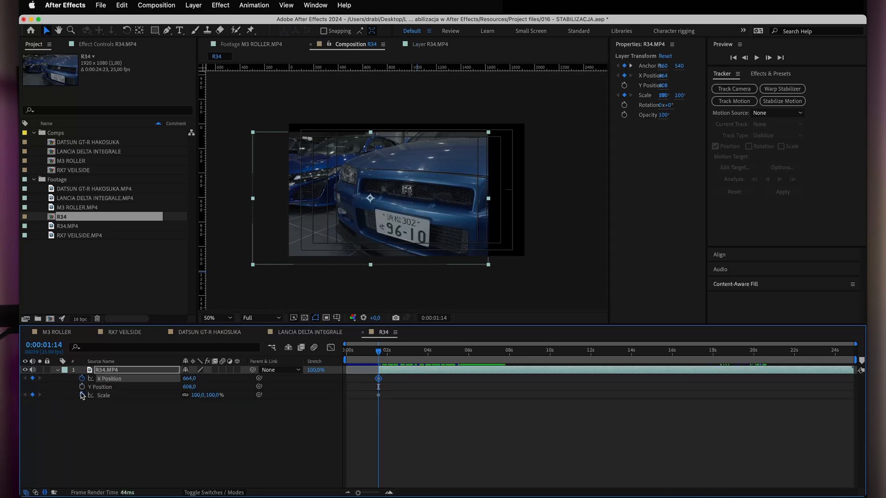
{"action": "left_click", "coordinate": [82, 386]}
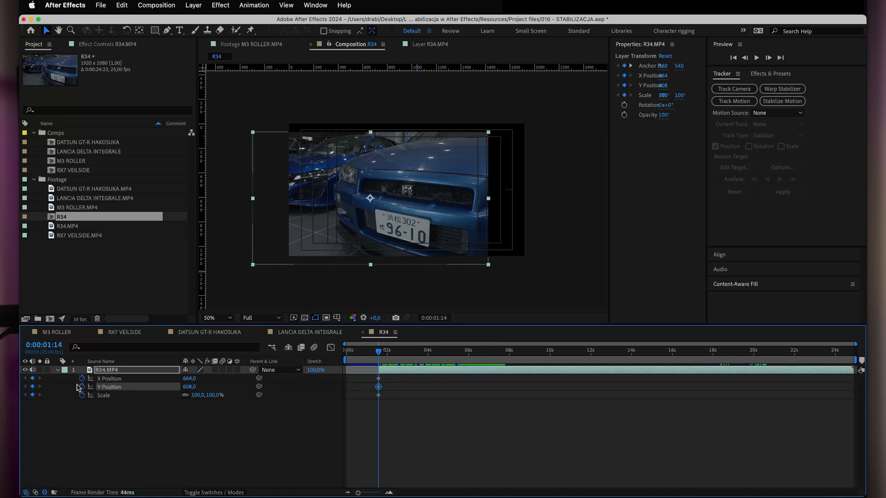
Reveal all keyframed properties of the R34 layer and collapse the Track Point 1 group.
{"action": "left_click", "coordinate": [58, 370]}
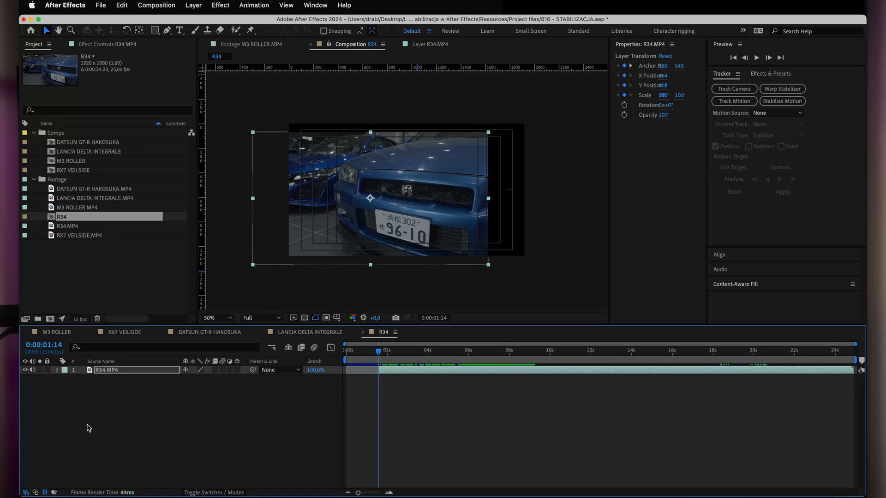
{"action": "left_click", "coordinate": [57, 370]}
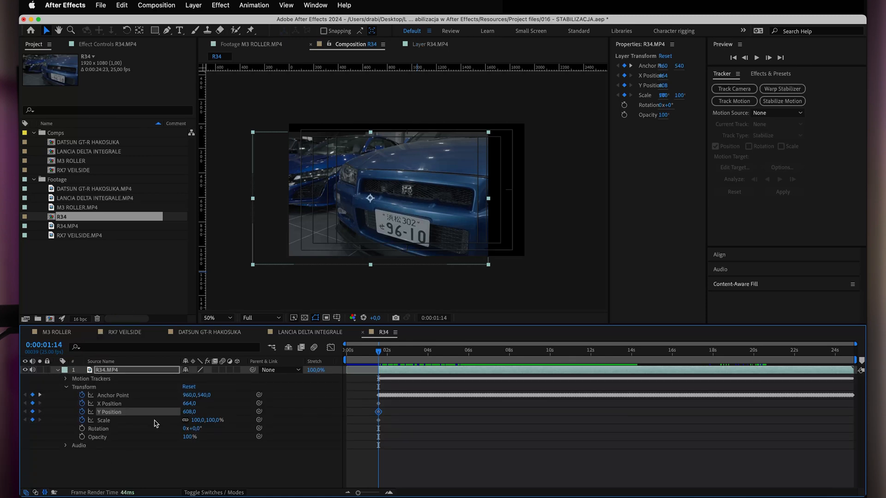
{"action": "key", "text": "u"}
{"action": "key", "text": "u"}
{"action": "key", "text": "u"}
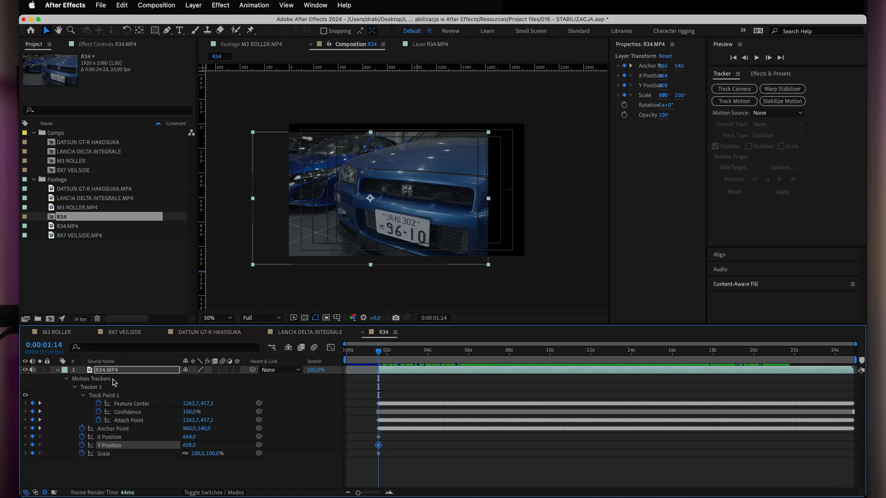
{"action": "left_click", "coordinate": [83, 395]}
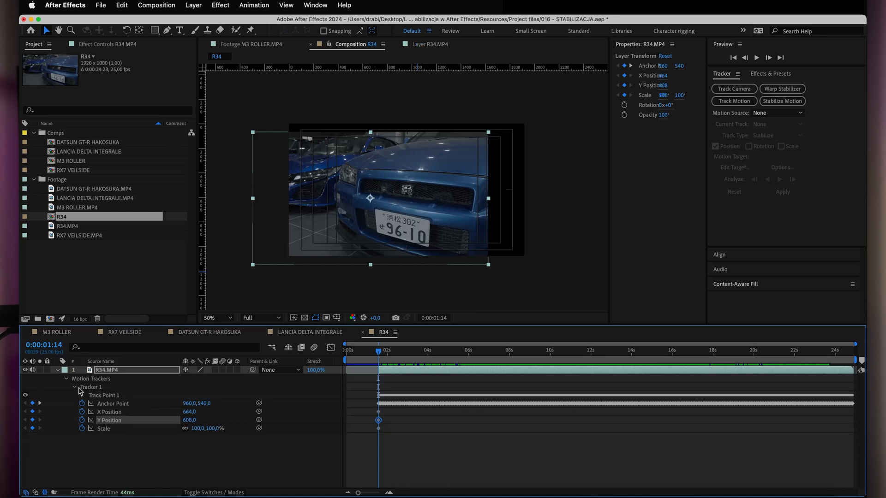
Collapse the Tracker 1 group and display only the Position and Scale properties of the R34 layer.
{"action": "left_click", "coordinate": [75, 387]}
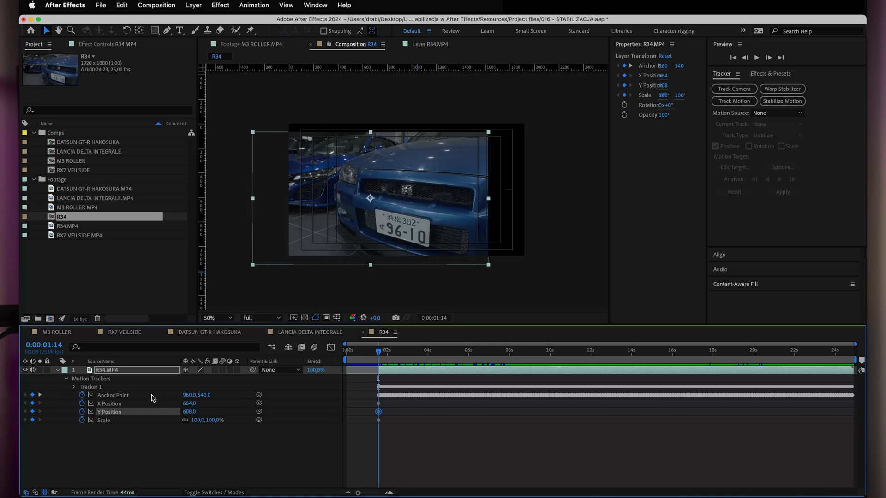
{"action": "key", "text": "p"}
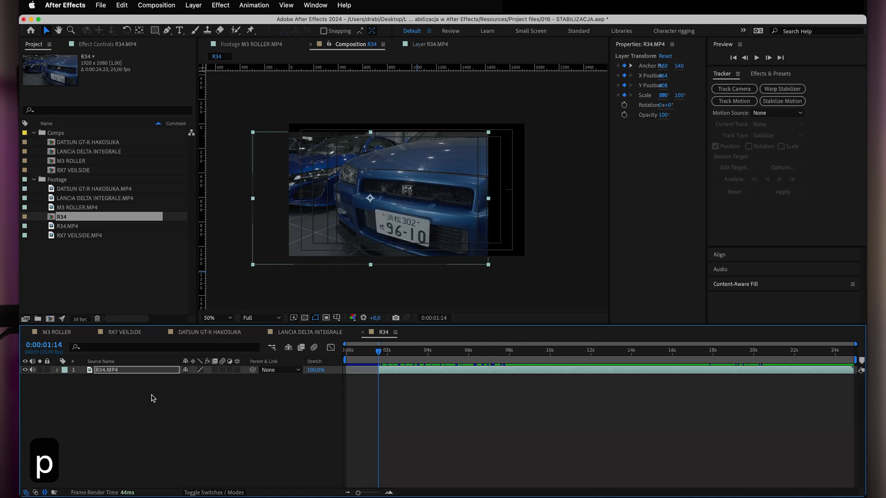
{"action": "key", "text": "p"}
{"action": "key", "text": "shift+s"}
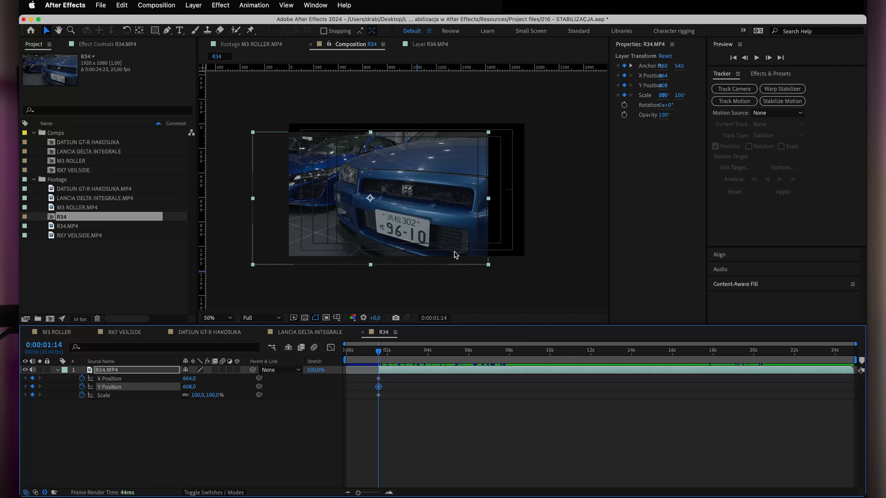
Add a horizontal guide at the car's grille emblem, scale the R34 layer to 115% and reposition it to about X 900, Y 612.
{"action": "left_click_drag", "start_coordinate": [393, 229], "coordinate": [425, 221]}
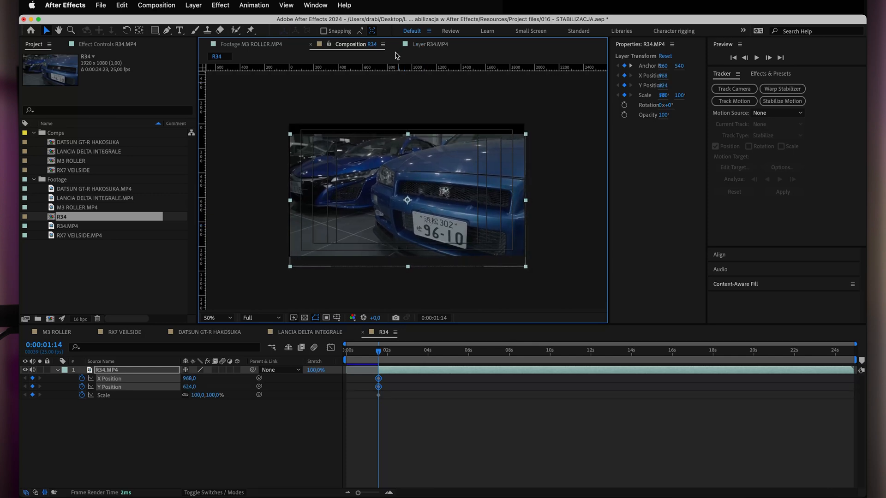
{"action": "left_click_drag", "start_coordinate": [385, 74], "coordinate": [355, 190]}
{"action": "left_click_drag", "start_coordinate": [211, 396], "coordinate": [206, 398]}
{"action": "left_click_drag", "start_coordinate": [508, 227], "coordinate": [499, 226]}
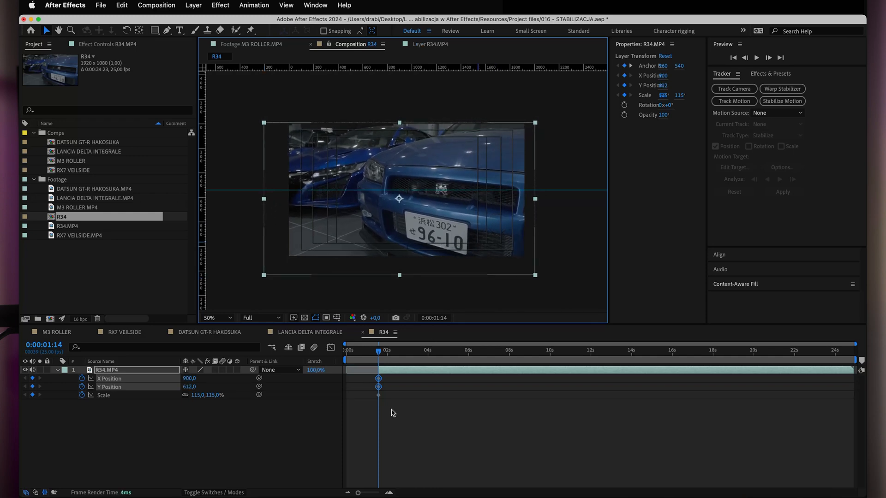
At 0:00:24:22, keyframe the R34 layer at 109% scale and about X 560, Y 620, and scrub the animation to 0:00:14:17.
{"action": "left_click_drag", "start_coordinate": [384, 363], "coordinate": [854, 365]}
{"action": "left_click_drag", "start_coordinate": [485, 233], "coordinate": [443, 226]}
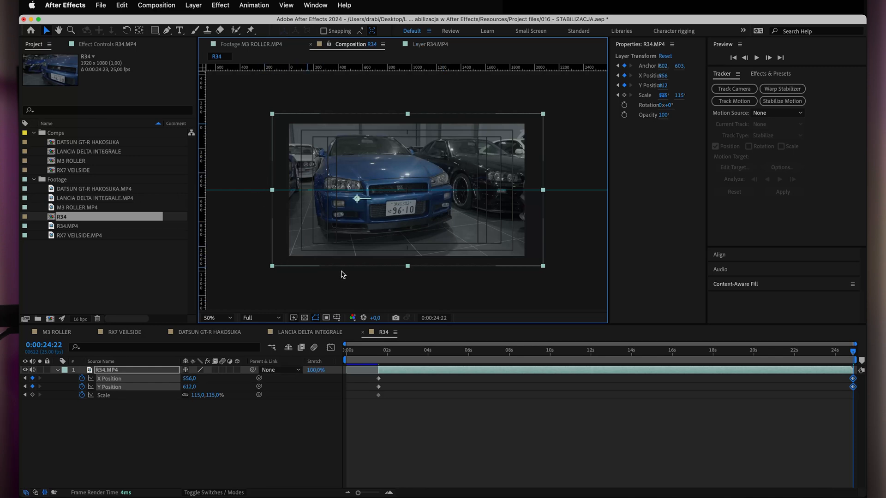
{"action": "left_click_drag", "start_coordinate": [194, 395], "coordinate": [194, 395]}
{"action": "left_click_drag", "start_coordinate": [475, 201], "coordinate": [476, 203]}
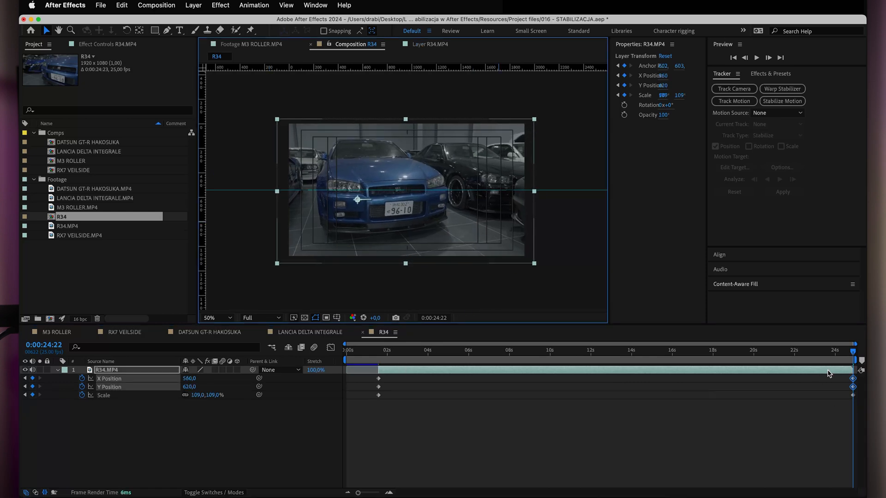
{"action": "left_click_drag", "start_coordinate": [379, 353], "coordinate": [644, 354]}
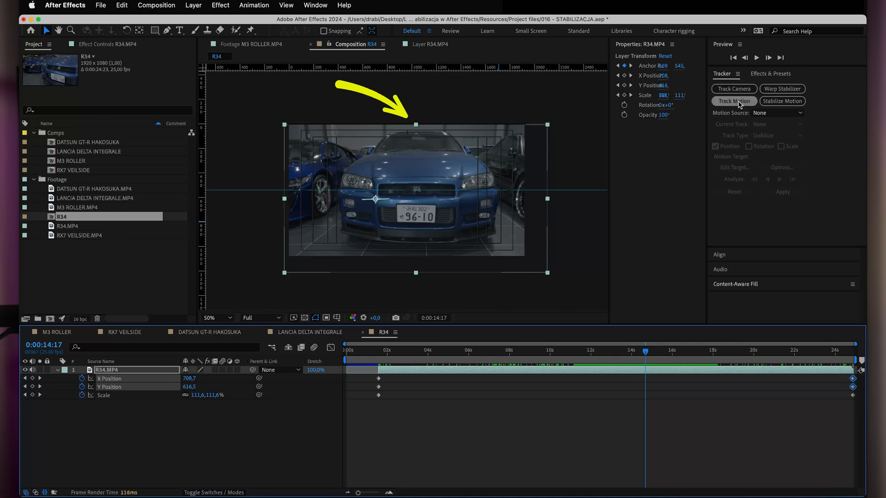
Search the effects for "motion til" and apply Motion Tile to the R34 layer.
{"action": "left_click", "coordinate": [770, 74]}
{"action": "left_click", "coordinate": [757, 87]}
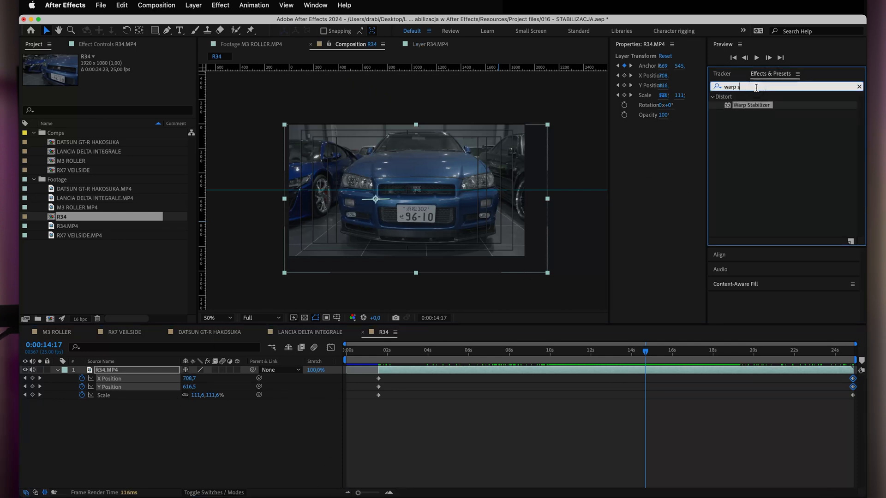
{"action": "key", "text": "super+a"}
{"action": "type", "text": "motion til"}
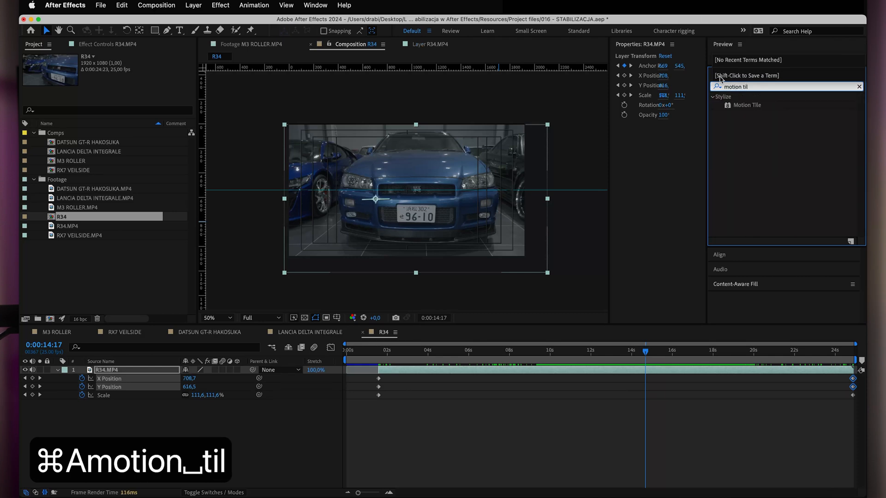
{"action": "left_click_drag", "start_coordinate": [748, 107], "coordinate": [129, 371]}
Set Motion Tile's Output Width and Output Height to 120, enable Mirror Edges and deselect the layer.
{"action": "left_click", "coordinate": [122, 99]}
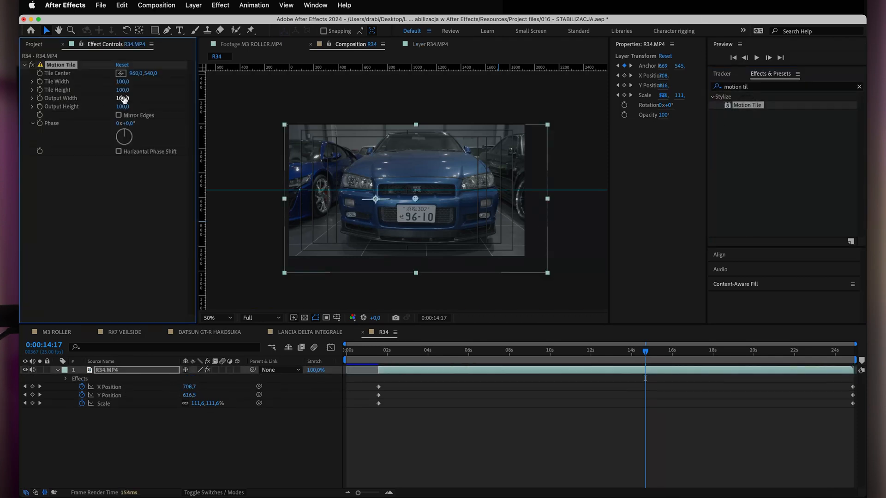
{"action": "type", "text": "120"}
{"action": "key", "text": "Tab"}
{"action": "type", "text": "120"}
{"action": "key", "text": "Return"}
{"action": "left_click", "coordinate": [118, 115]}
{"action": "left_click", "coordinate": [344, 434]}
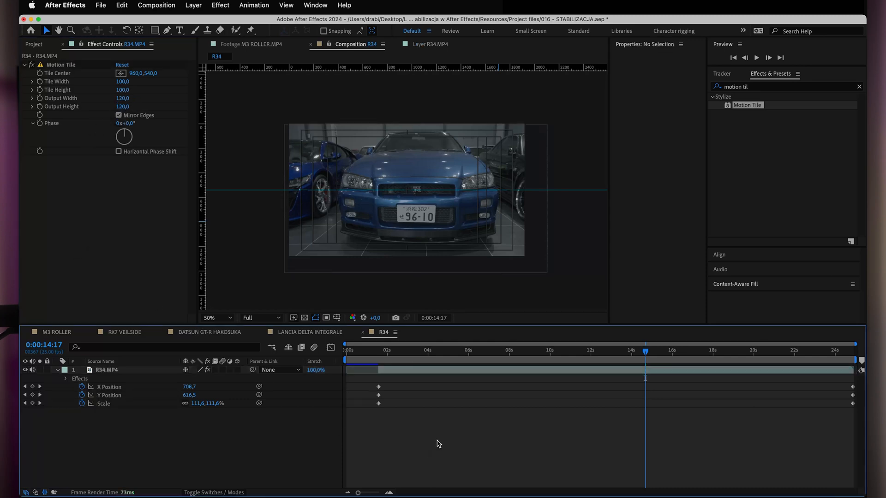
Examine the upper edge of the R34 frame around 0:00:14:04, fit the composition in view and scrub back through the clip.
{"action": "left_click", "coordinate": [113, 370]}
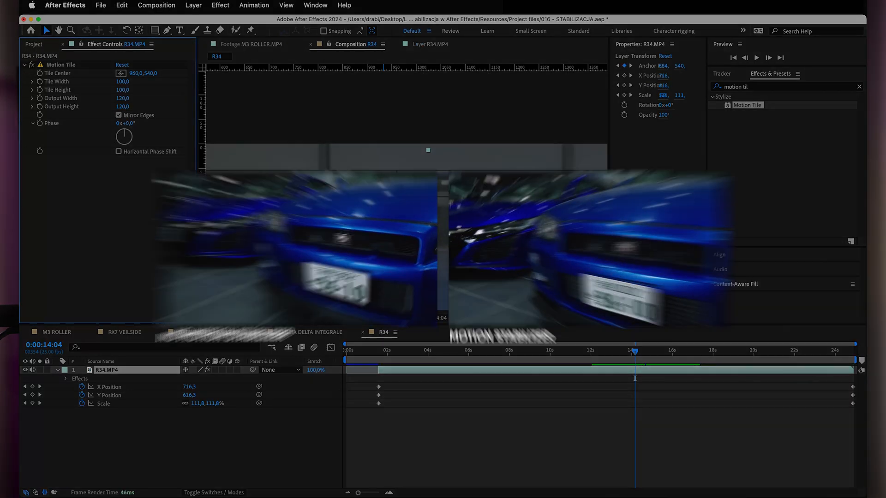
{"action": "key", "text": "shift+slash"}
{"action": "key", "text": "shift+slash"}
{"action": "key", "text": "comma"}
{"action": "left_click", "coordinate": [511, 398]}
{"action": "left_click_drag", "start_coordinate": [635, 359], "coordinate": [457, 368]}
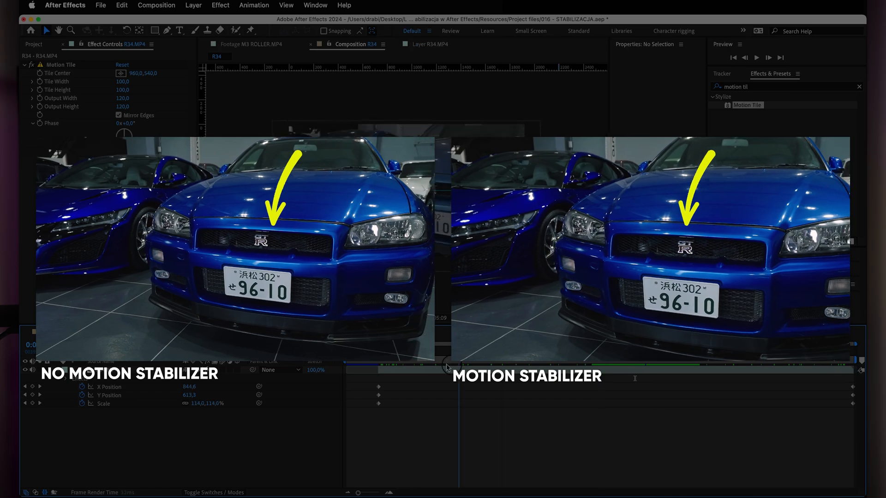
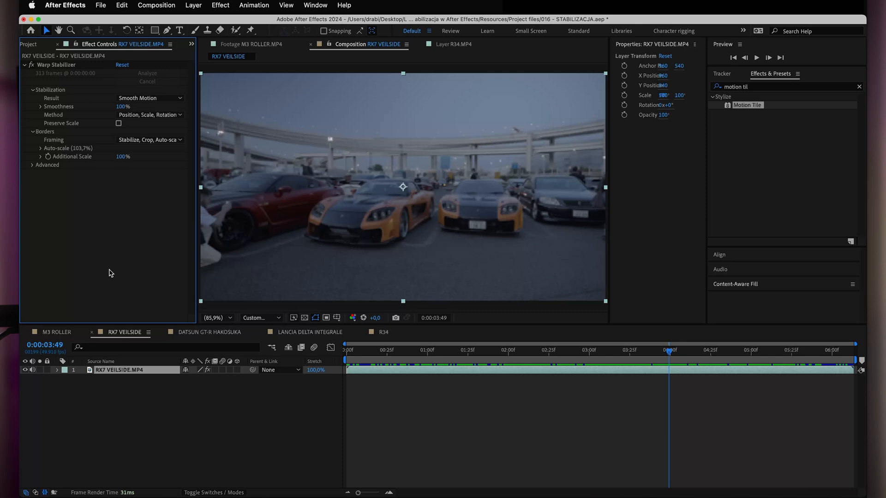
Pre-compose the RX7 VEILSIDE.MP4 layer as "RX7 VEILSIDE.MP4 Comp 1", moving all attributes into the new composition.
{"action": "left_click", "coordinate": [145, 372]}
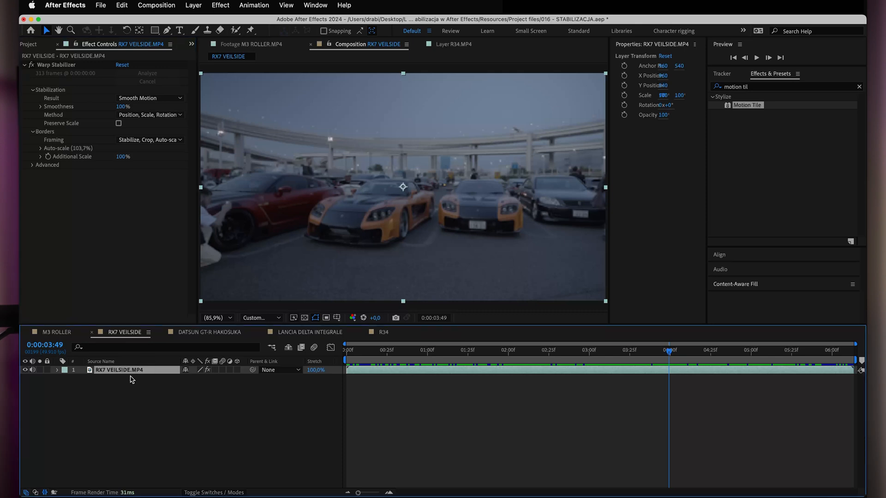
{"action": "right_click", "coordinate": [137, 375]}
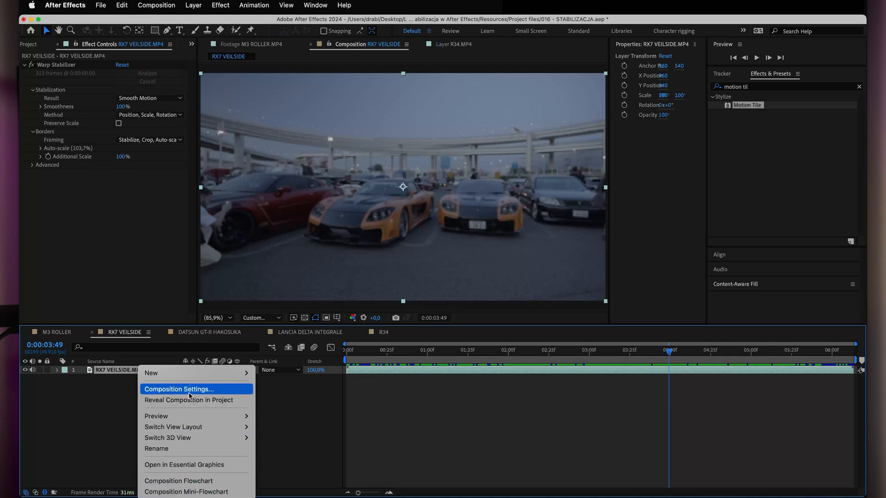
{"action": "left_click", "coordinate": [86, 435]}
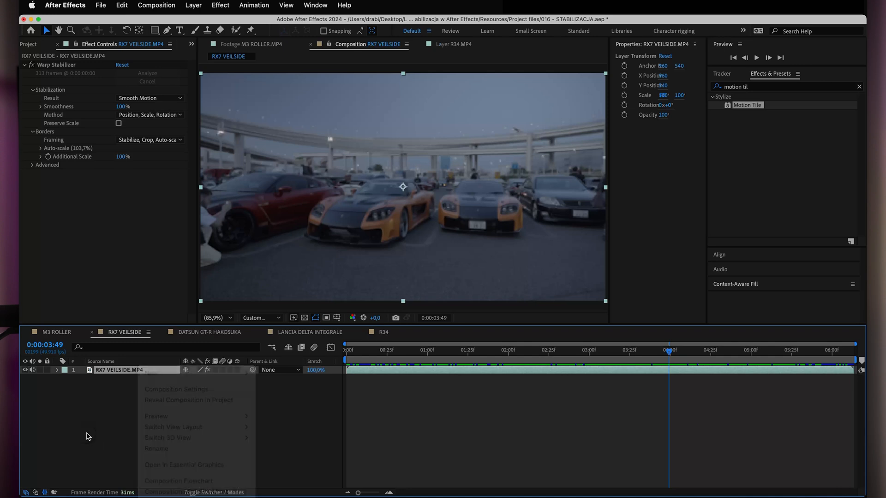
{"action": "right_click", "coordinate": [120, 375]}
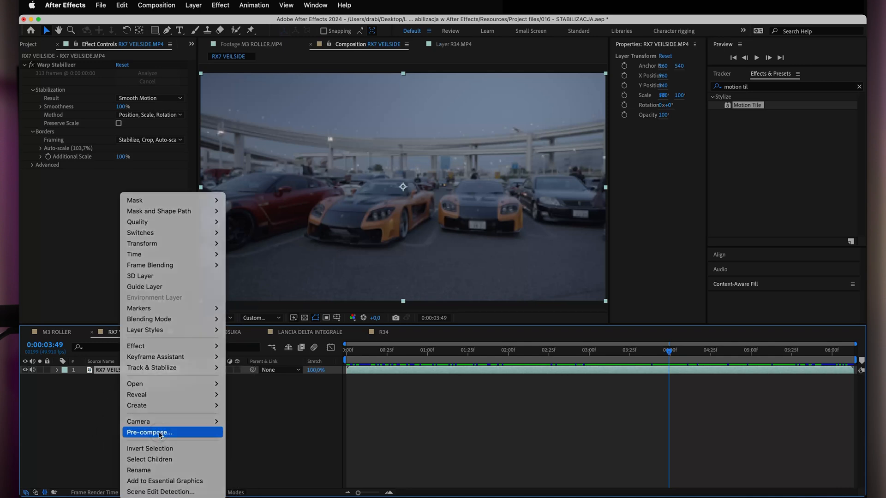
{"action": "left_click", "coordinate": [185, 430]}
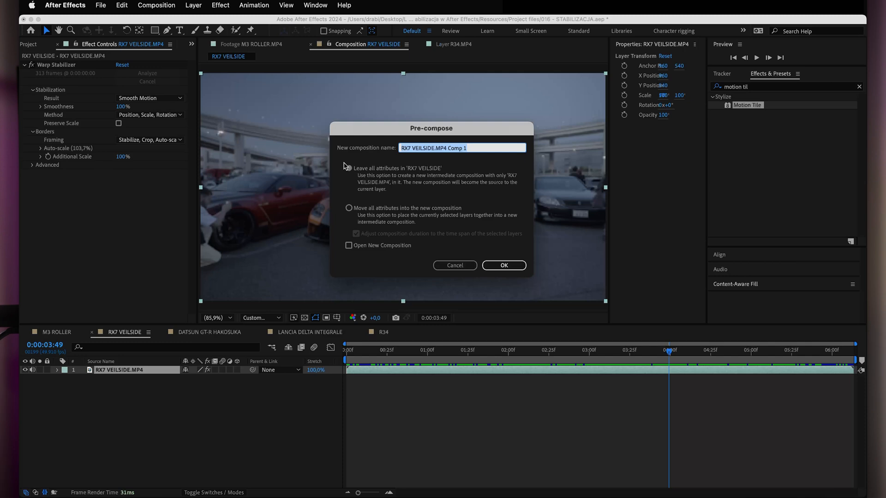
{"action": "left_click", "coordinate": [349, 208]}
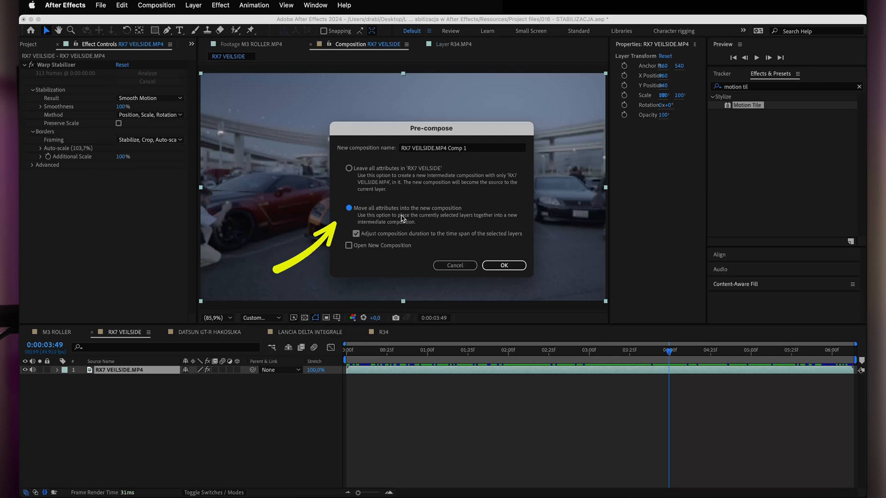
{"action": "left_click", "coordinate": [505, 266]}
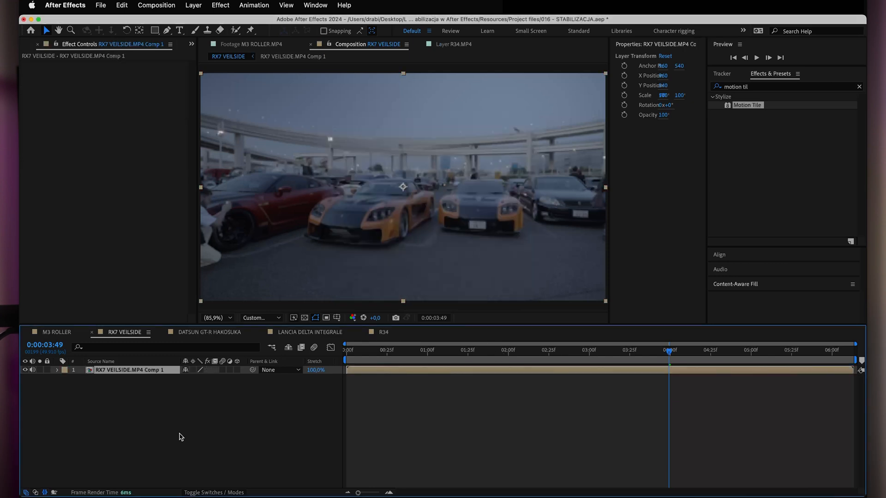
Return to 0:00:00:00, set the preview to full resolution and start Stabilize Motion on the pre-composed RX7 layer.
{"action": "left_click_drag", "start_coordinate": [368, 351], "coordinate": [342, 351]}
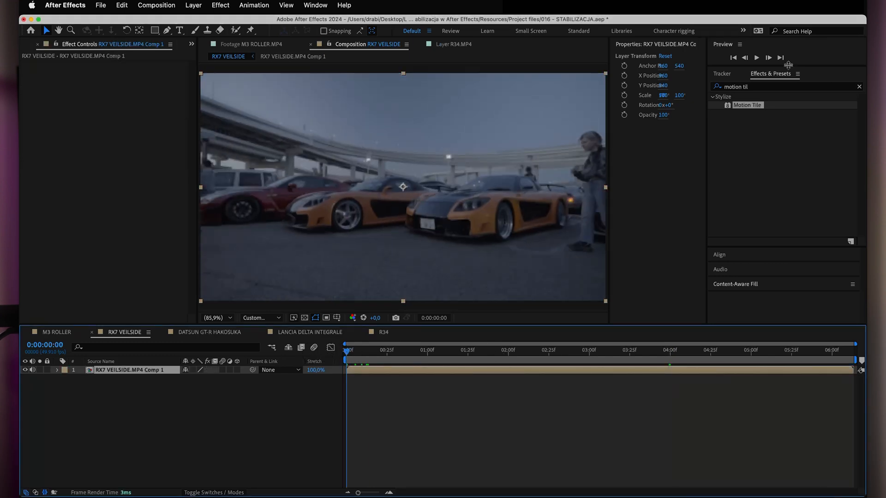
{"action": "key", "text": "super+j"}
{"action": "left_click", "coordinate": [721, 74]}
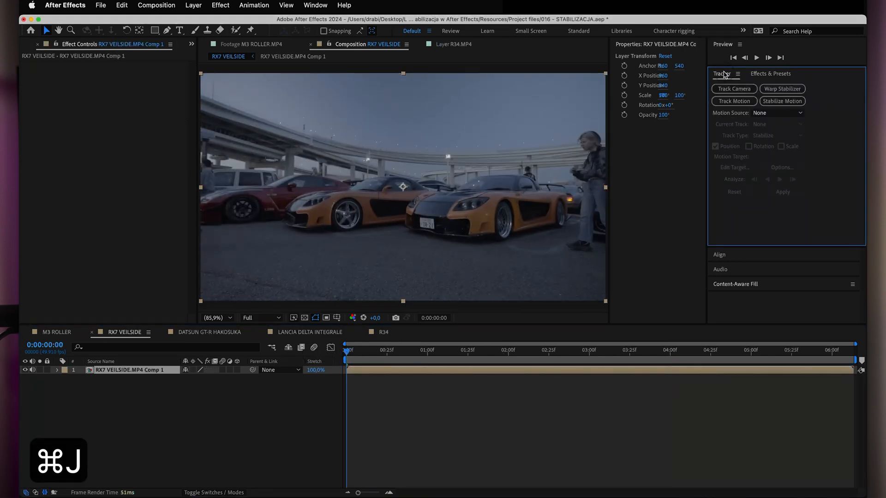
{"action": "left_click", "coordinate": [774, 103]}
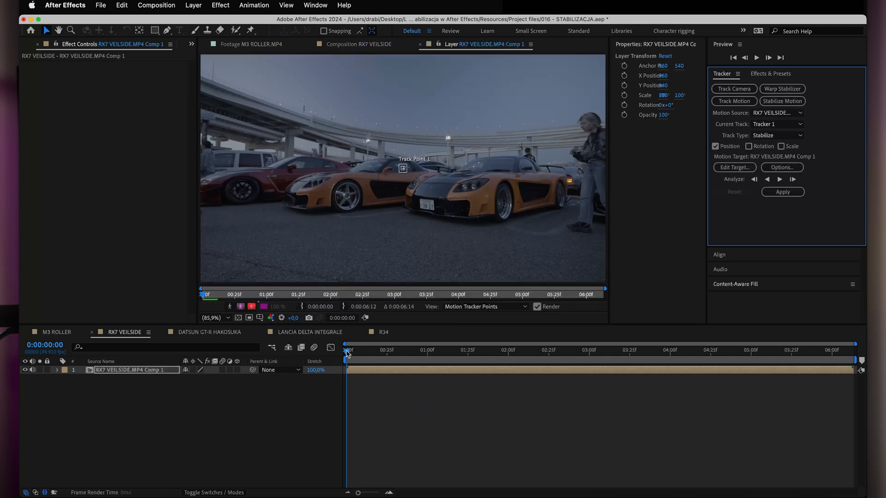
Examine the RX7 clip from beginning to end for a detail on the car that can be tracked throughout.
{"action": "left_click_drag", "start_coordinate": [347, 353], "coordinate": [743, 353]}
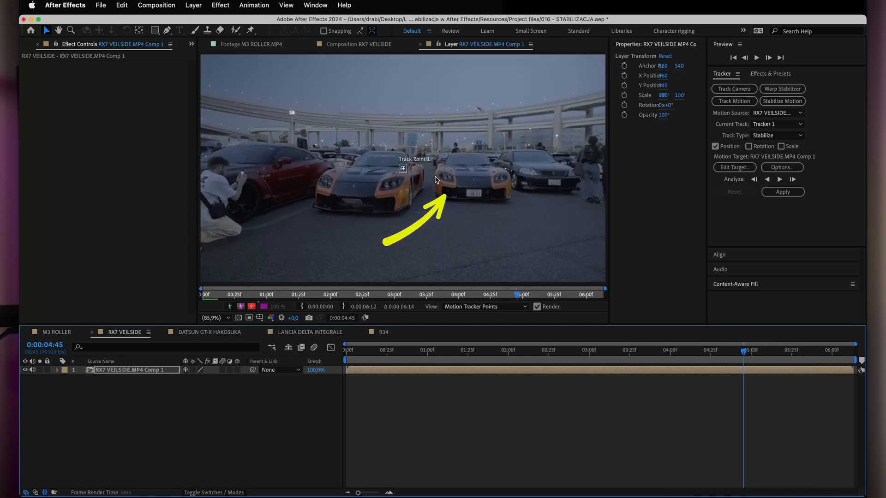
{"action": "left_click_drag", "start_coordinate": [743, 351], "coordinate": [341, 353]}
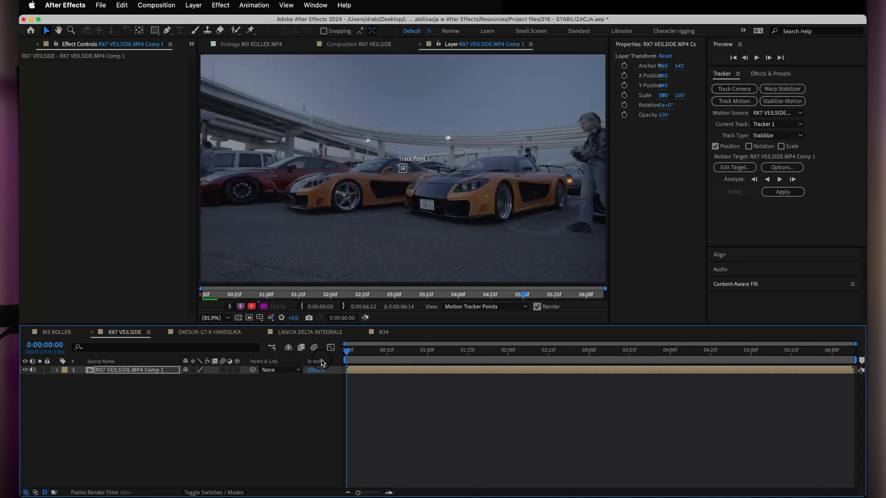
{"action": "key", "text": "period"}
{"action": "key", "text": "period"}
{"action": "key", "text": "period"}
{"action": "left_click_drag", "start_coordinate": [429, 237], "coordinate": [418, 195]}
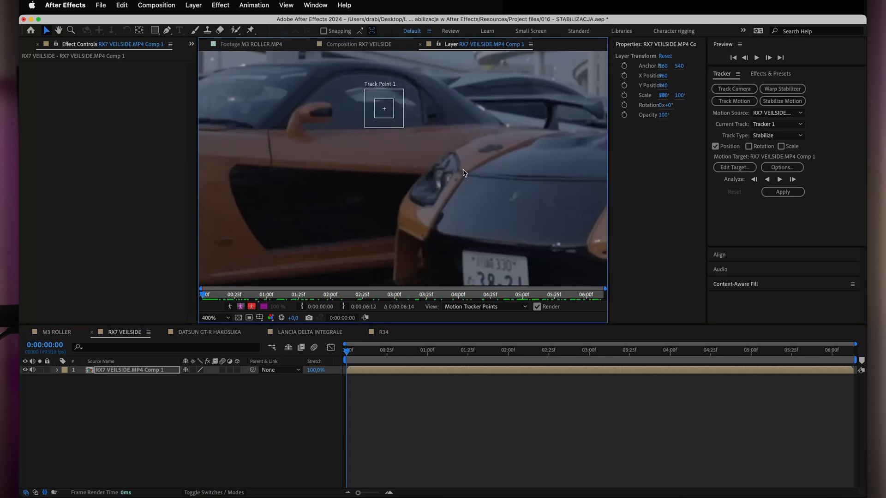
{"action": "left_click_drag", "start_coordinate": [346, 353], "coordinate": [563, 357]}
{"action": "key", "text": "comma"}
{"action": "key", "text": "space"}
{"action": "left_click_drag", "start_coordinate": [498, 198], "coordinate": [394, 199]}
{"action": "left_click_drag", "start_coordinate": [563, 354], "coordinate": [861, 356]}
{"action": "scroll", "coordinate": [371, 166], "scroll_direction": "up", "scroll_amount": 2}
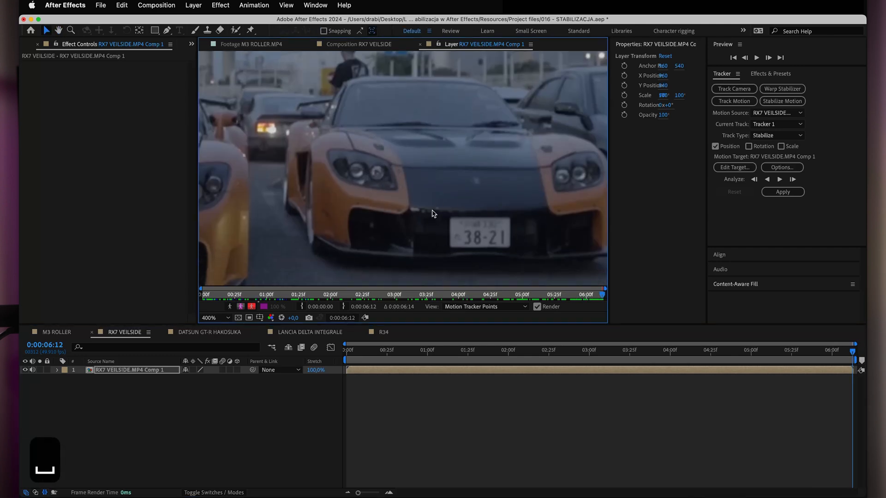
At the first frame, place Track Point 1 on the edge beside the front RX7's headlight and analyze forward.
{"action": "key", "text": "i"}
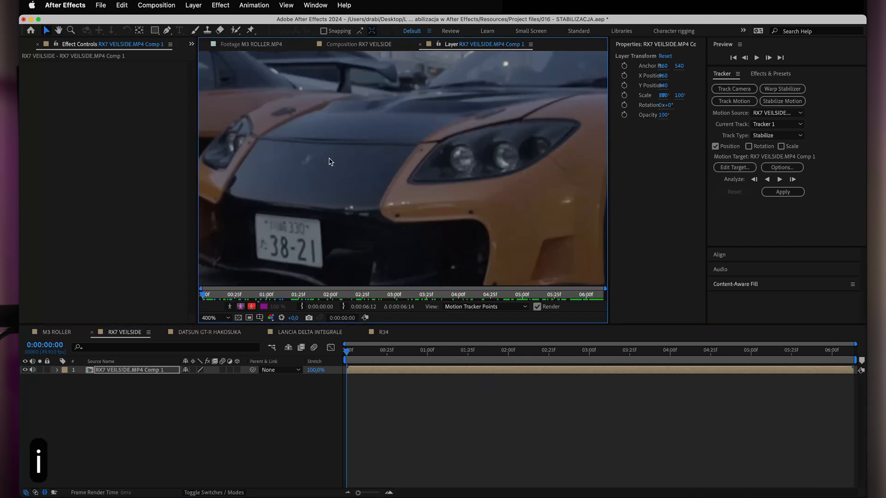
{"action": "key", "text": "space"}
{"action": "key", "text": "space"}
{"action": "left_click_drag", "start_coordinate": [317, 179], "coordinate": [406, 249]}
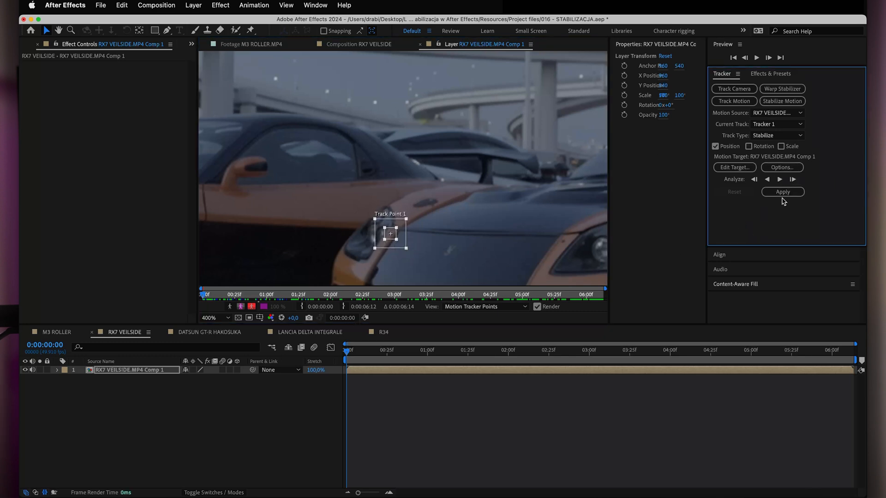
{"action": "left_click", "coordinate": [780, 179]}
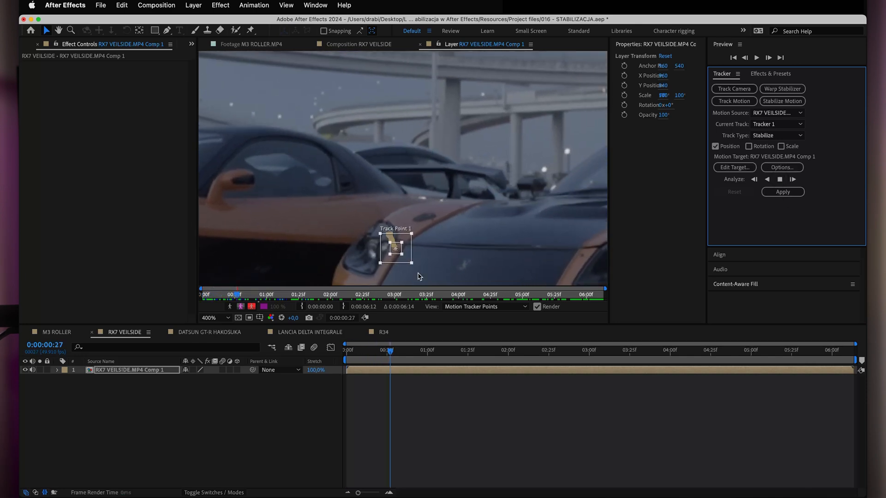
Continue the forward analysis of Track Point 1 in stages up to 0:00:02:47, keeping the tracked headlight area in view.
{"action": "key", "text": "space"}
{"action": "left_click_drag", "start_coordinate": [497, 118], "coordinate": [498, 114]}
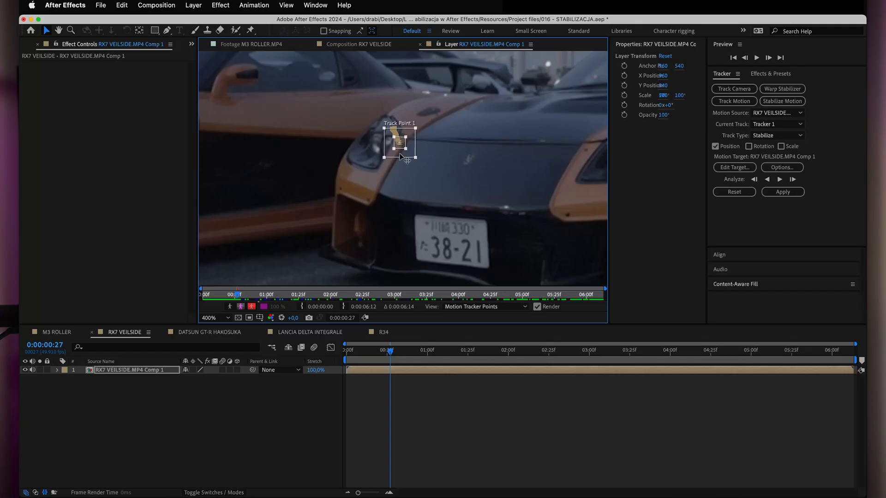
{"action": "left_click_drag", "start_coordinate": [399, 154], "coordinate": [400, 154]}
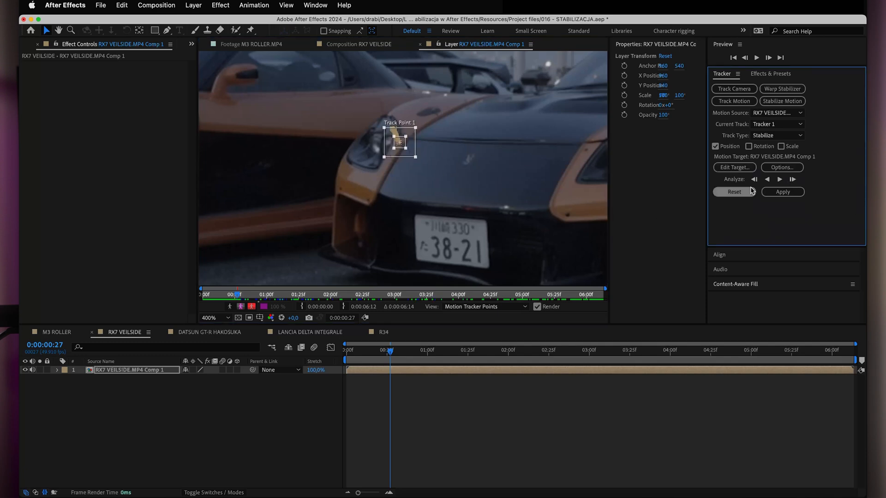
{"action": "left_click", "coordinate": [778, 179]}
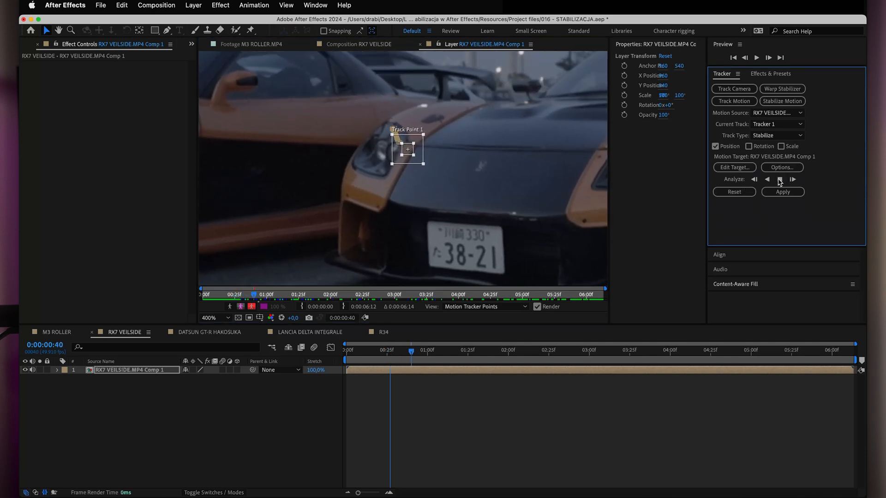
{"action": "left_click", "coordinate": [779, 180]}
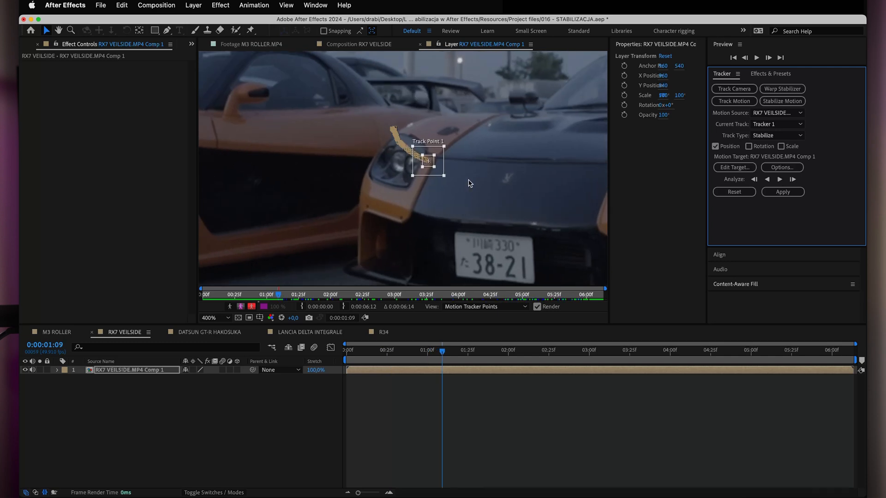
{"action": "left_click_drag", "start_coordinate": [432, 173], "coordinate": [430, 172]}
{"action": "left_click", "coordinate": [779, 180]}
{"action": "key", "text": "space"}
{"action": "left_click", "coordinate": [362, 171]}
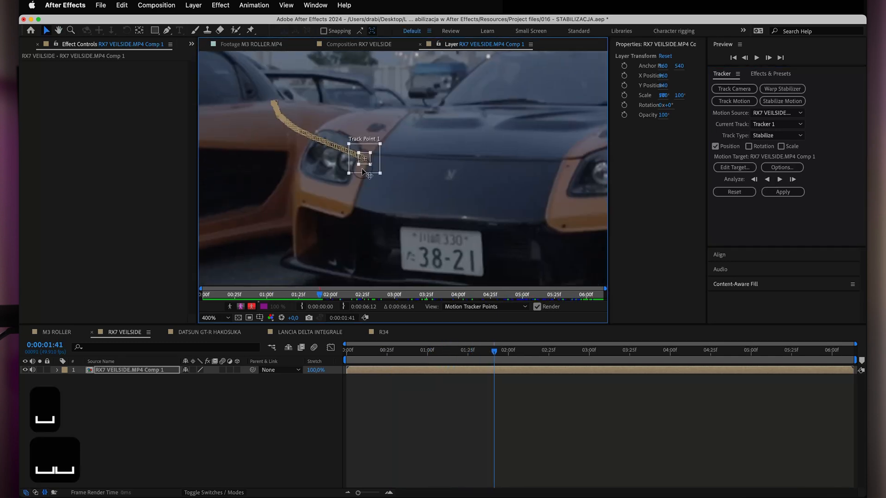
{"action": "left_click", "coordinate": [779, 180]}
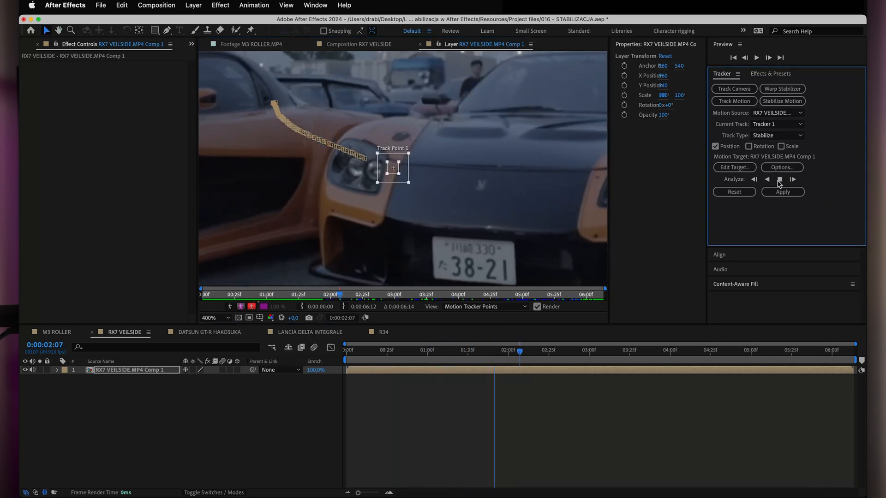
{"action": "left_click", "coordinate": [780, 180]}
{"action": "left_click_drag", "start_coordinate": [447, 177], "coordinate": [448, 174]}
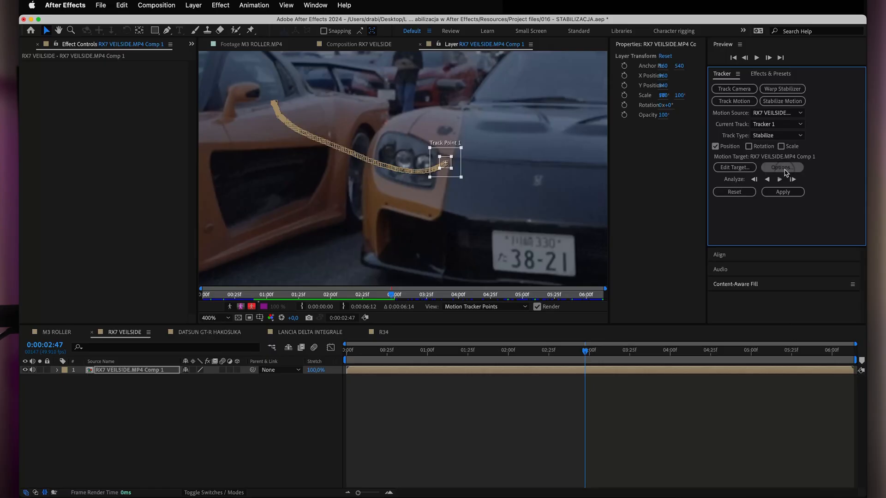
Set the motion tracker options to Adapt Feature when confidence falls below the threshold.
{"action": "left_click", "coordinate": [781, 167]}
{"action": "left_click", "coordinate": [403, 306]}
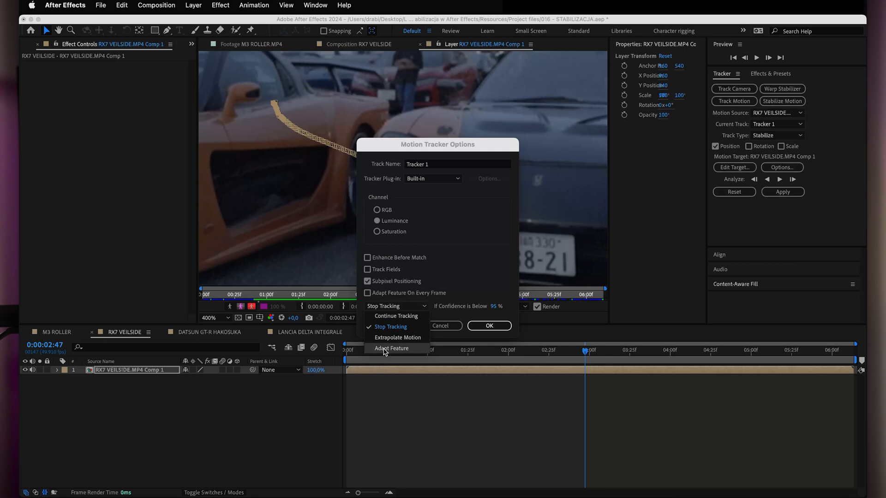
{"action": "left_click", "coordinate": [384, 352]}
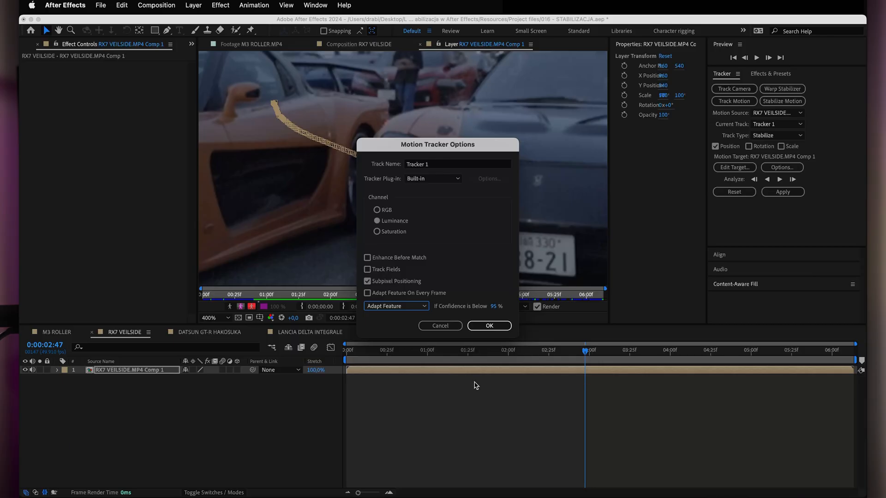
{"action": "left_click", "coordinate": [489, 325]}
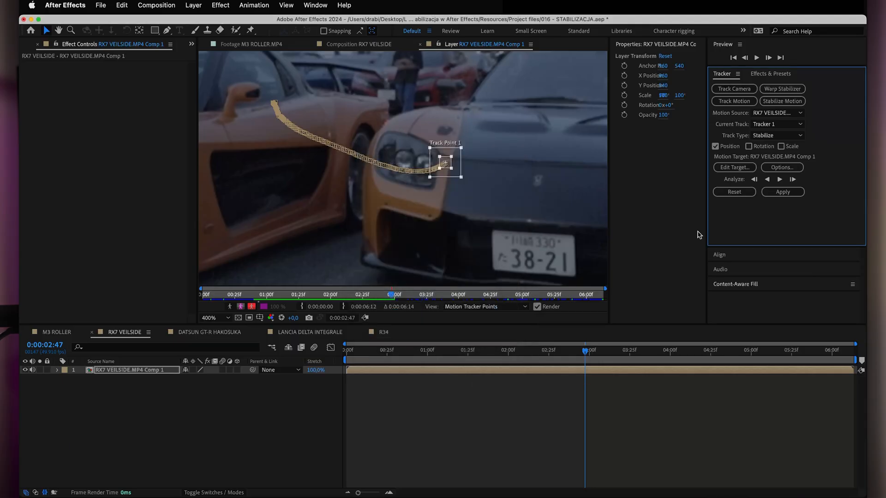
Analyze the remaining frames forward to 0:00:06:12, checking the track point's placement around 0:00:05:03.
{"action": "left_click", "coordinate": [779, 179]}
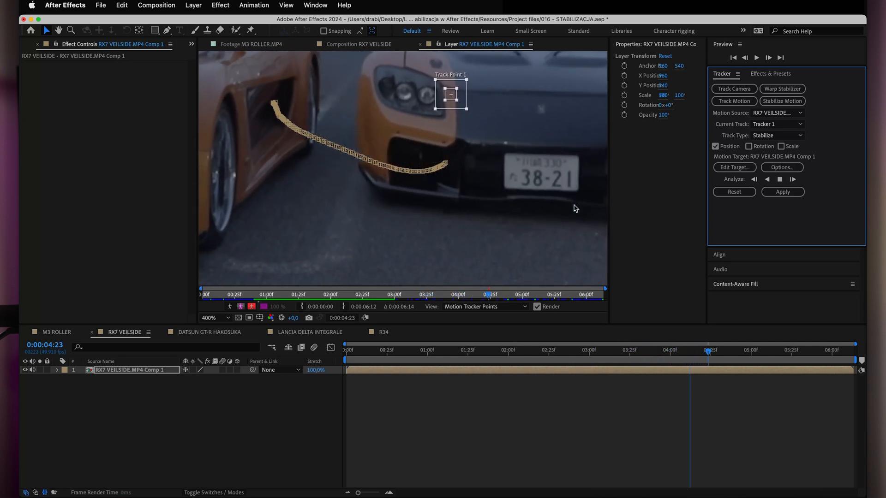
{"action": "left_click", "coordinate": [780, 182]}
{"action": "key", "text": "space"}
{"action": "left_click_drag", "start_coordinate": [515, 109], "coordinate": [488, 218]}
{"action": "left_click_drag", "start_coordinate": [520, 188], "coordinate": [505, 200]}
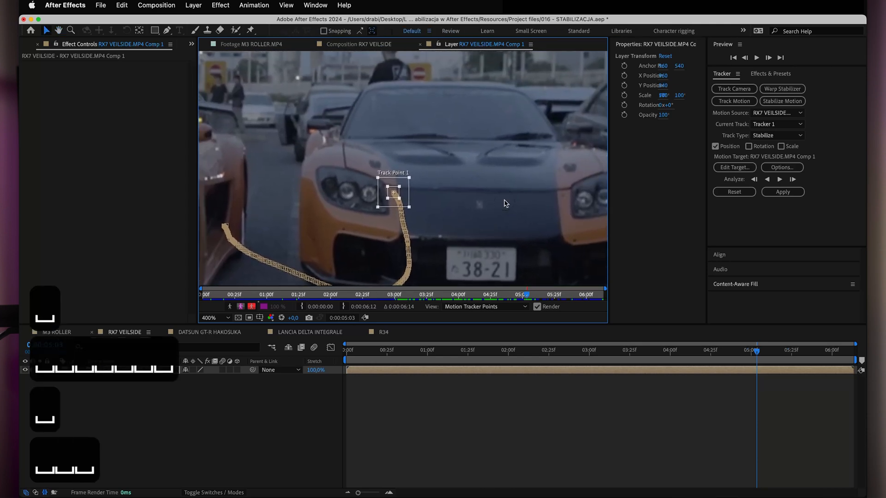
{"action": "left_click", "coordinate": [779, 179]}
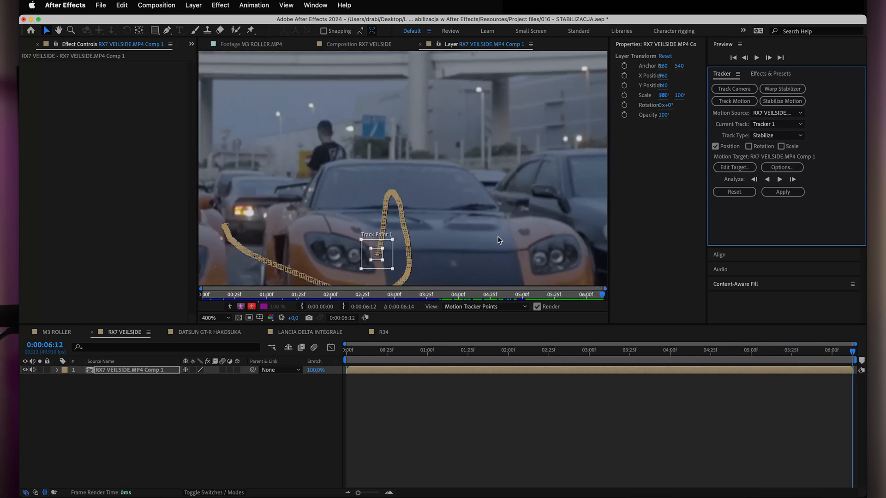
Check the track path near the clip's end and apply the stabilization to the pre-composed RX7 layer.
{"action": "left_click_drag", "start_coordinate": [492, 246], "coordinate": [527, 139]}
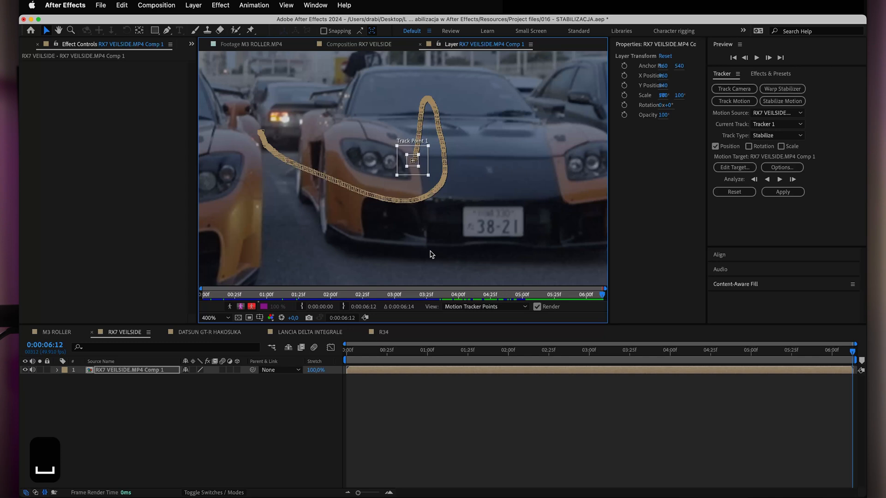
{"action": "scroll", "coordinate": [430, 254], "scroll_direction": "down", "scroll_amount": 2}
{"action": "left_click", "coordinate": [463, 344]}
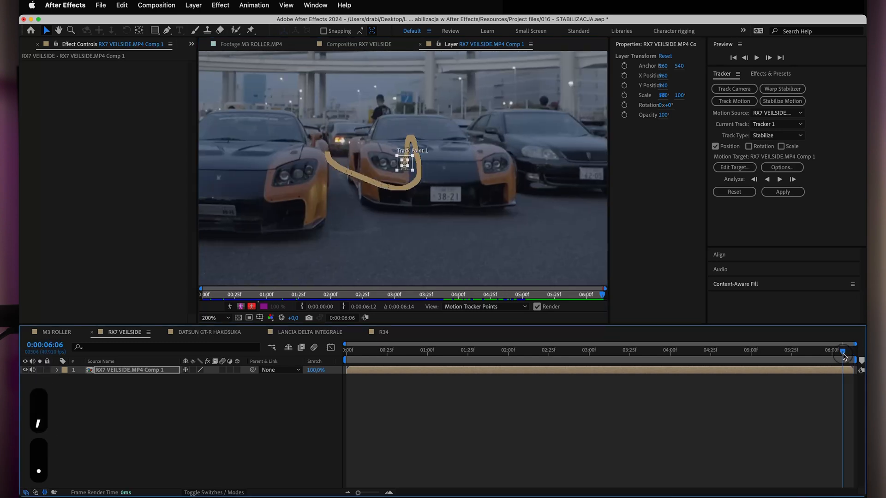
{"action": "left_click_drag", "start_coordinate": [464, 344], "coordinate": [852, 346]}
{"action": "left_click", "coordinate": [779, 192]}
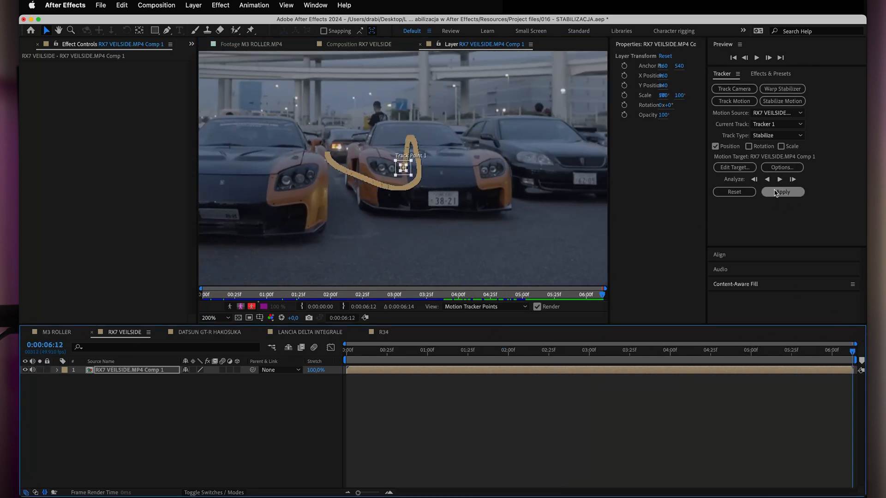
{"action": "left_click", "coordinate": [474, 273]}
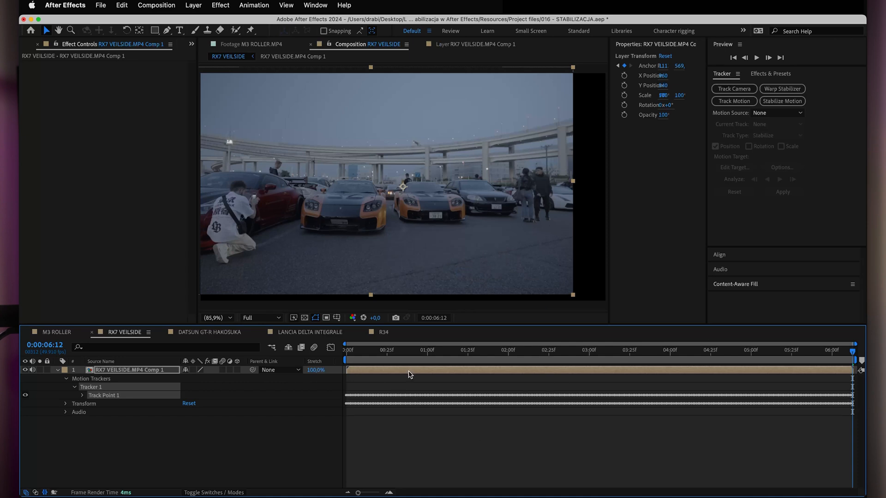
Deselect the layer, view the composition at 50% and scrub the stabilized clip from the start to 0:00:02:48.
{"action": "key", "text": "comma"}
{"action": "key", "text": "i"}
{"action": "left_click", "coordinate": [408, 463]}
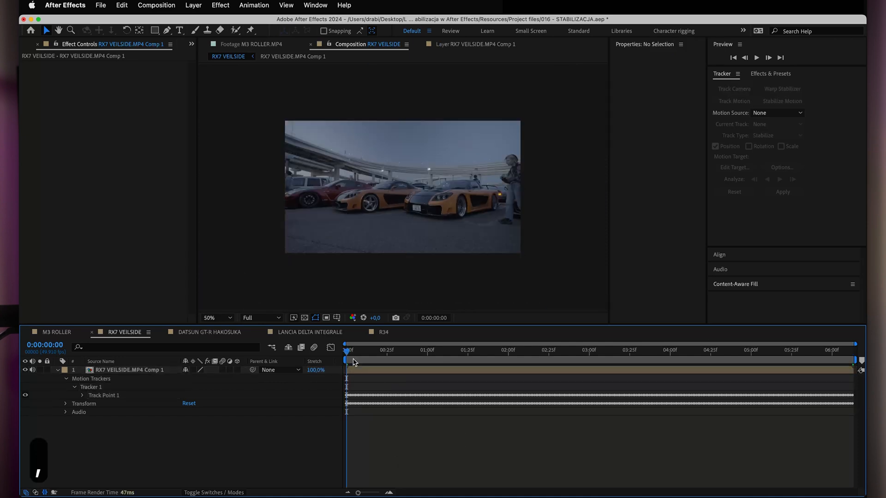
{"action": "left_click_drag", "start_coordinate": [347, 352], "coordinate": [586, 350]}
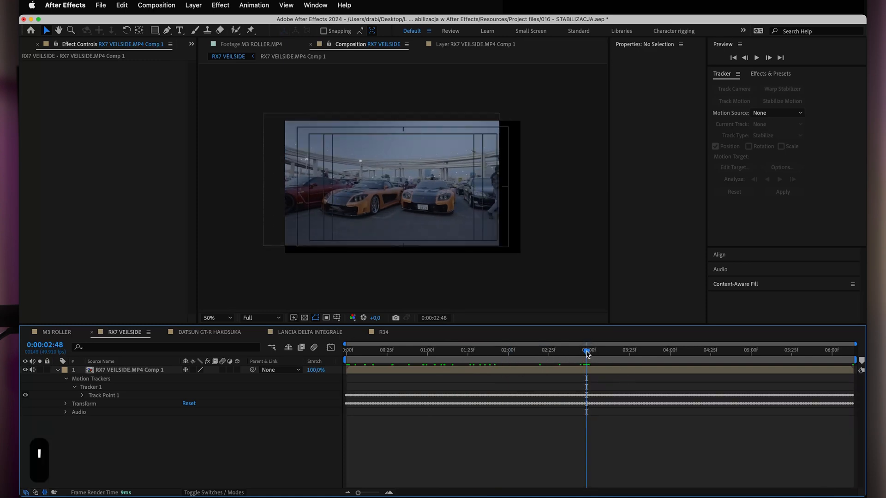
{"action": "left_click", "coordinate": [335, 317]}
{"action": "left_click", "coordinate": [336, 318]}
{"action": "left_click", "coordinate": [336, 319]}
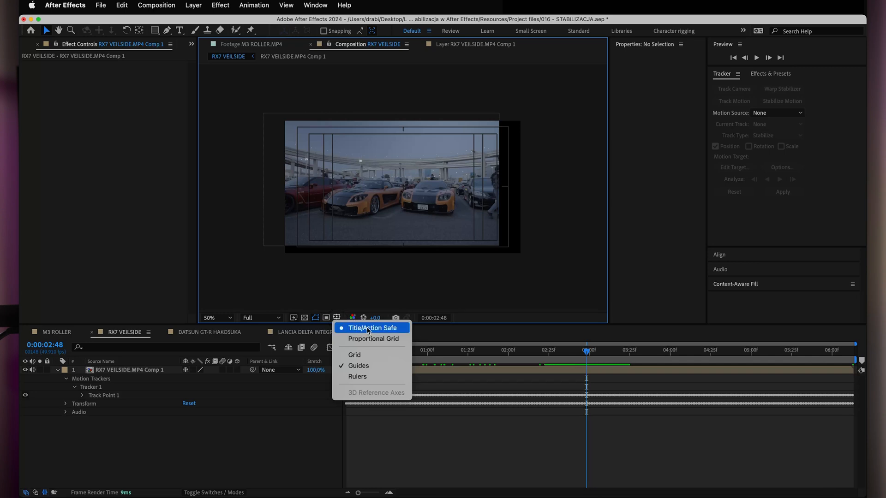
{"action": "left_click", "coordinate": [362, 307]}
Keyframe the RX7 layer's position and scale at the first frame, with X Position 924, Y Position 496 and Scale 114%.
{"action": "left_click_drag", "start_coordinate": [586, 350], "coordinate": [272, 331]}
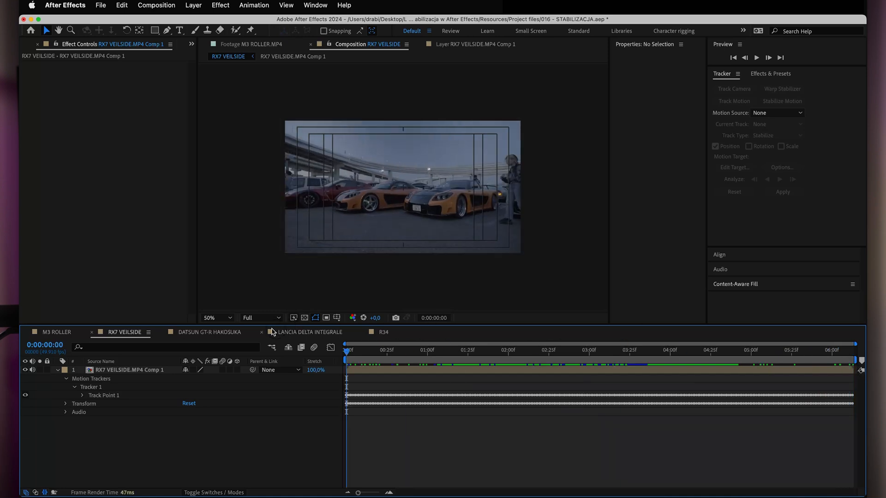
{"action": "key", "text": "s"}
{"action": "key", "text": "alt+s"}
{"action": "key", "text": "alt+p"}
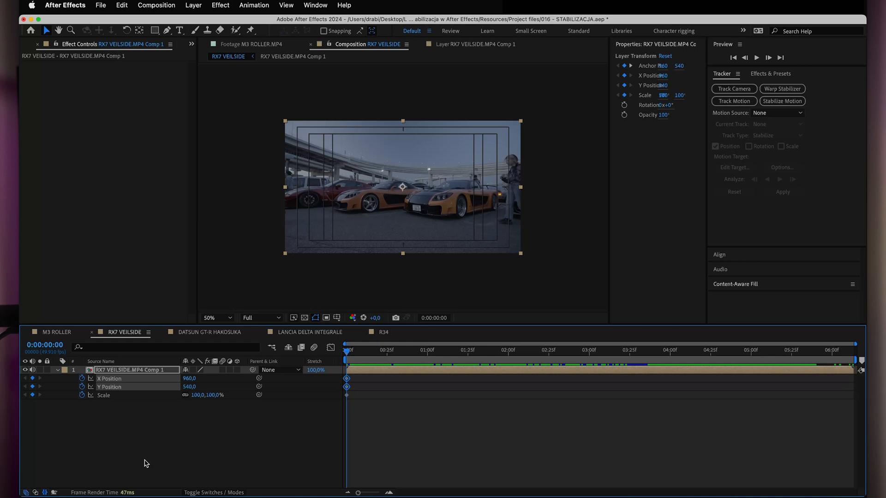
{"action": "left_click", "coordinate": [82, 380]}
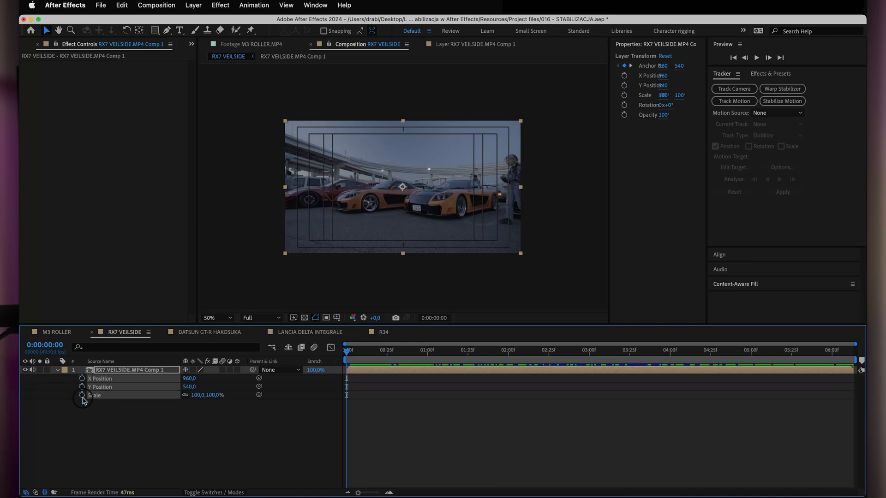
{"action": "left_click", "coordinate": [143, 425]}
{"action": "left_click", "coordinate": [82, 379]}
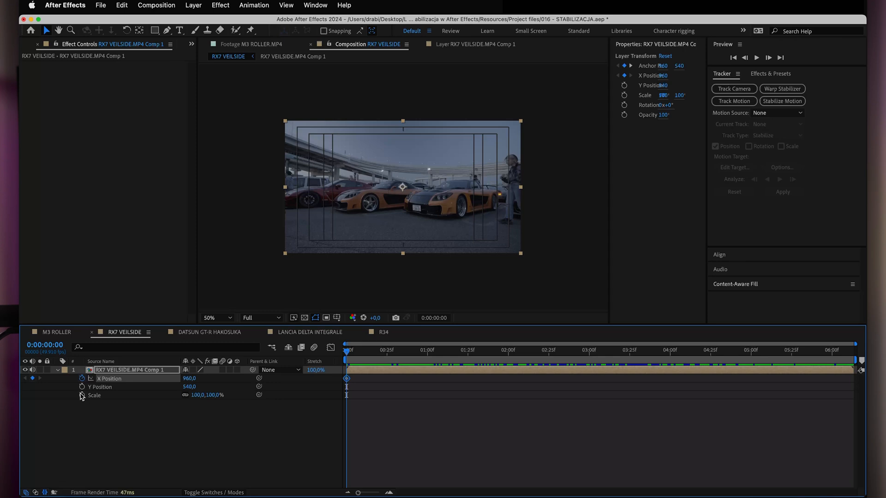
{"action": "left_click", "coordinate": [82, 387]}
{"action": "left_click", "coordinate": [82, 395]}
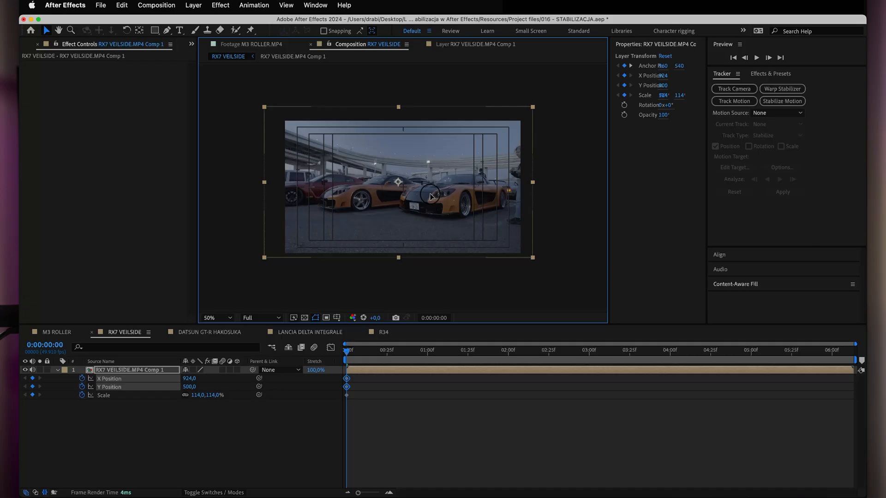
{"action": "key", "text": "Up"}
{"action": "key", "text": "Up"}
Keyframe position and scale at 0:00:06:12 by shifting the layer to the right and enlarging it to cover the black edges.
{"action": "left_click_drag", "start_coordinate": [347, 352], "coordinate": [865, 392]}
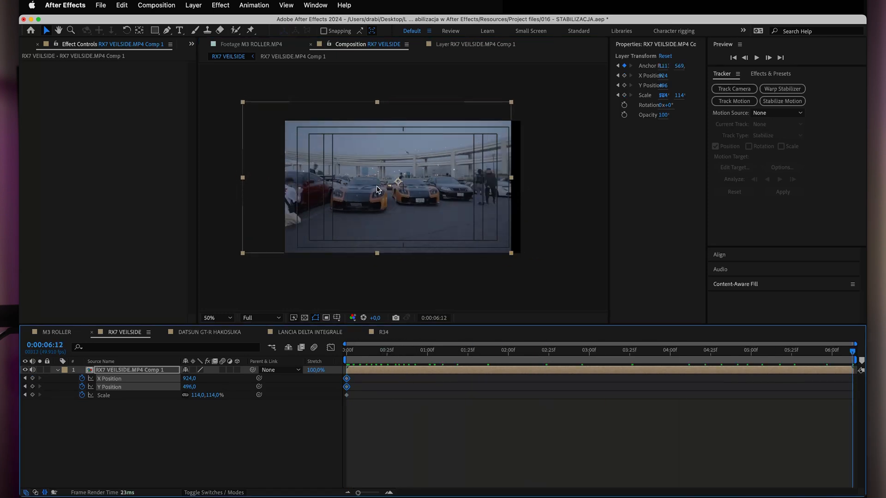
{"action": "left_click_drag", "start_coordinate": [364, 221], "coordinate": [375, 222]}
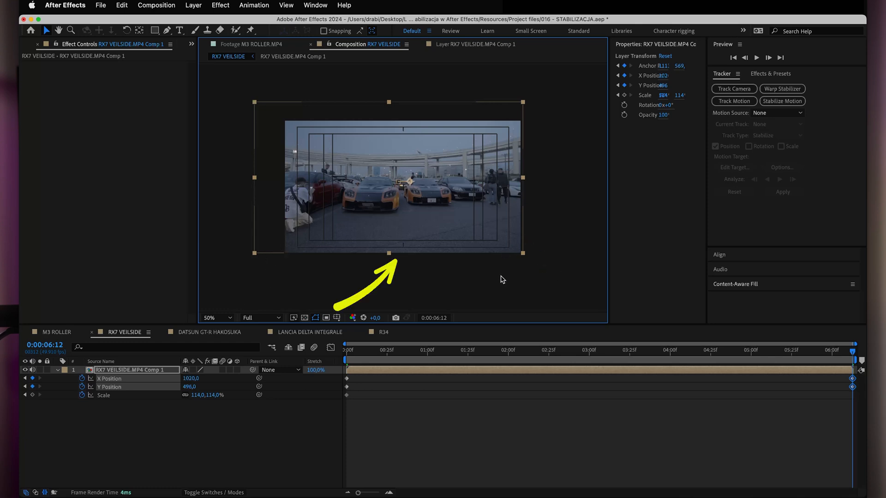
{"action": "left_click_drag", "start_coordinate": [196, 395], "coordinate": [203, 396]}
{"action": "left_click", "coordinate": [410, 213]}
{"action": "left_click_drag", "start_coordinate": [413, 211], "coordinate": [412, 209]}
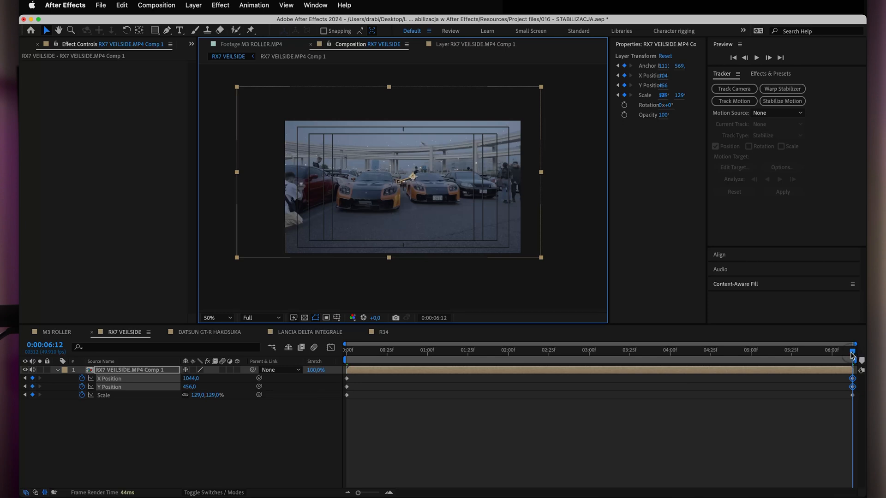
Try a middle keyframe at 0:00:02:25 with Scale 131%, X Position 1112.1 and Y Position 480.
{"action": "left_click_drag", "start_coordinate": [852, 355], "coordinate": [522, 352]}
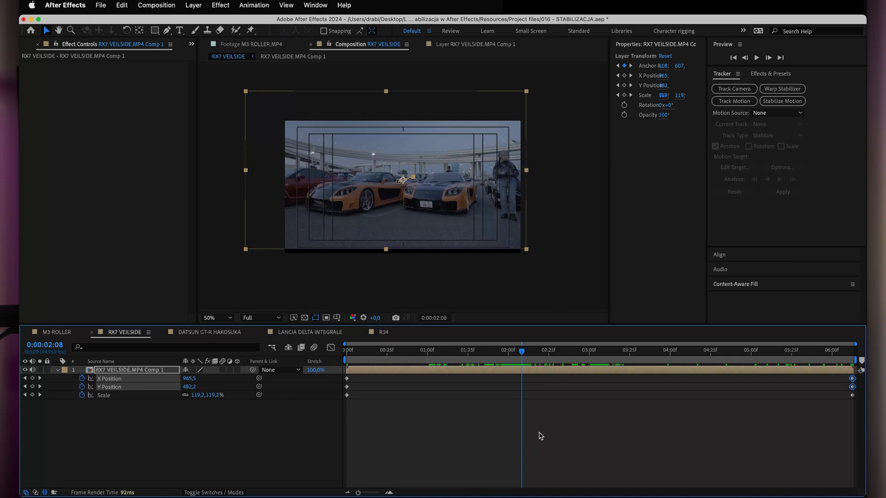
{"action": "left_click_drag", "start_coordinate": [522, 352], "coordinate": [550, 353]}
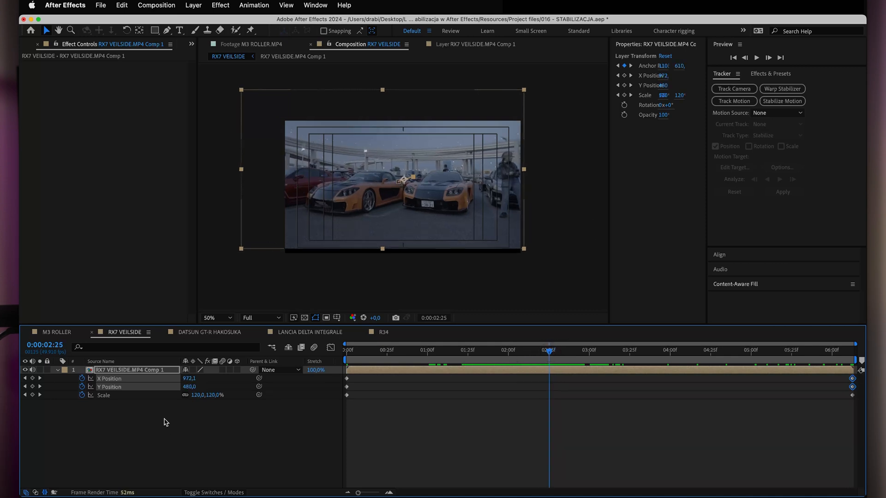
{"action": "left_click_drag", "start_coordinate": [192, 395], "coordinate": [199, 394]}
{"action": "left_click", "coordinate": [415, 187]}
{"action": "left_click_drag", "start_coordinate": [415, 186], "coordinate": [433, 186]}
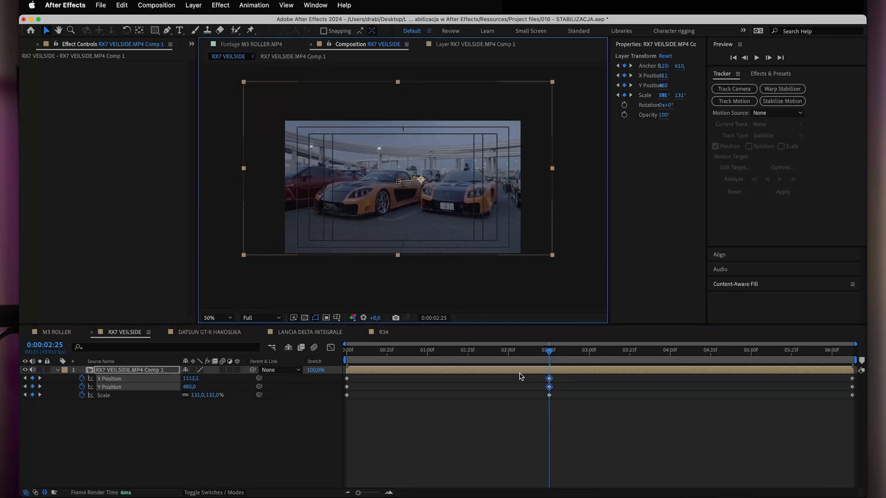
Apply Easy Ease to the position and scale keyframes at 0:00:02:25 and scrub through the clip.
{"action": "left_click_drag", "start_coordinate": [550, 354], "coordinate": [484, 379]}
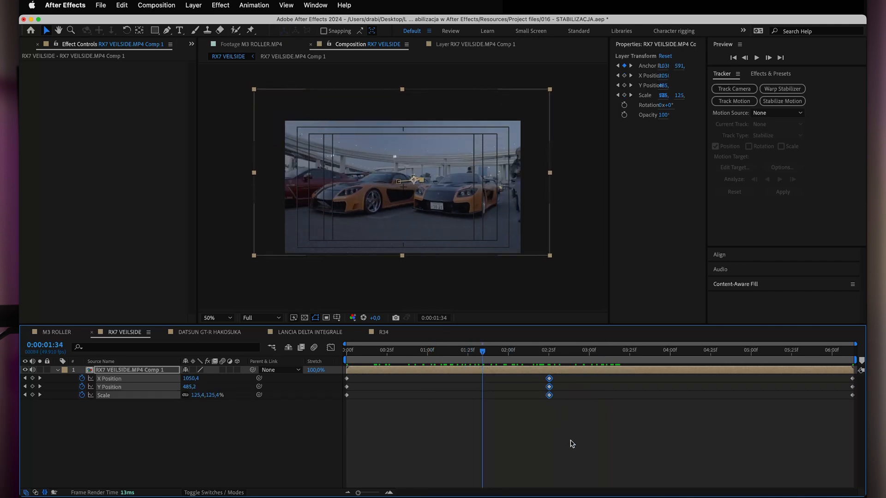
{"action": "key", "text": "F9"}
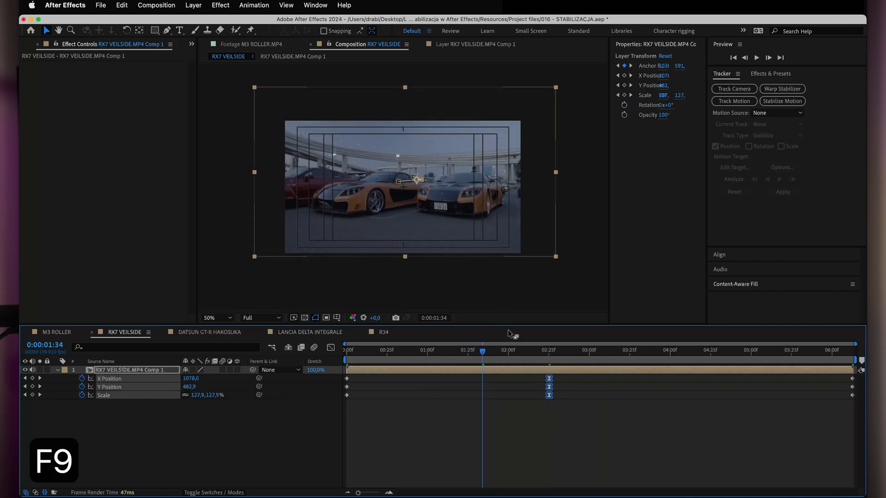
{"action": "left_click_drag", "start_coordinate": [481, 356], "coordinate": [648, 403]}
{"action": "left_click_drag", "start_coordinate": [556, 357], "coordinate": [530, 353]}
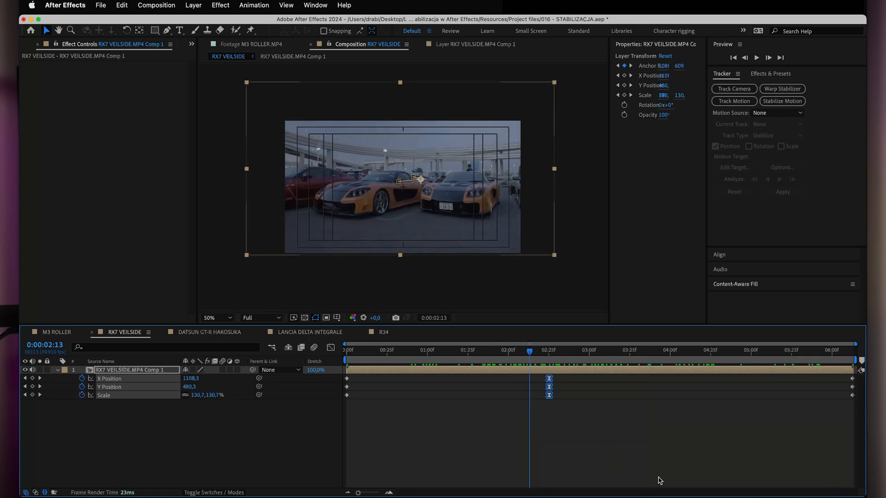
Delete the middle position and scale keyframes at 0:00:02:25.
{"action": "left_click_drag", "start_coordinate": [523, 352], "coordinate": [553, 352]}
{"action": "left_click", "coordinate": [574, 439]}
{"action": "left_click_drag", "start_coordinate": [584, 436], "coordinate": [550, 396]}
{"action": "key", "text": "BackSpace"}
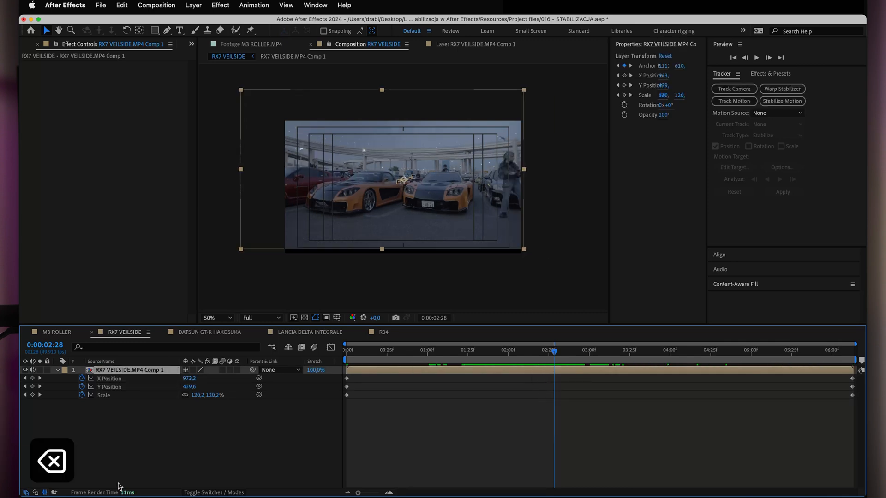
Apply Motion Tile to the RX7 layer with Output Width and Output Height set to 120 and Mirror Edges enabled.
{"action": "key", "text": "ctrl+space"}
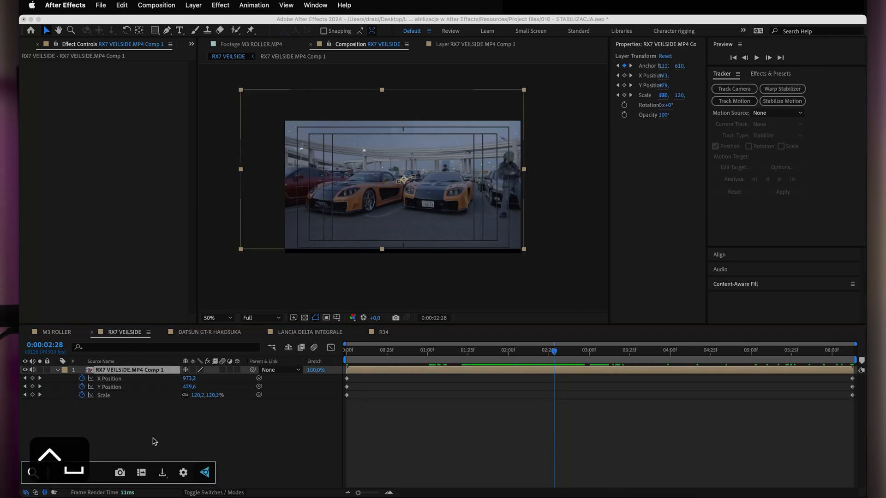
{"action": "double_click", "coordinate": [746, 105]}
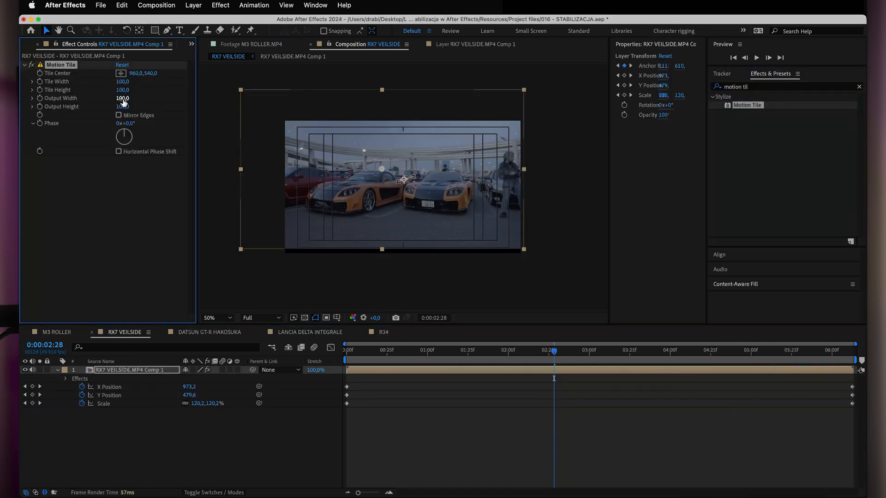
{"action": "type", "text": "120"}
{"action": "key", "text": "Tab"}
{"action": "type", "text": "120"}
{"action": "key", "text": "Return"}
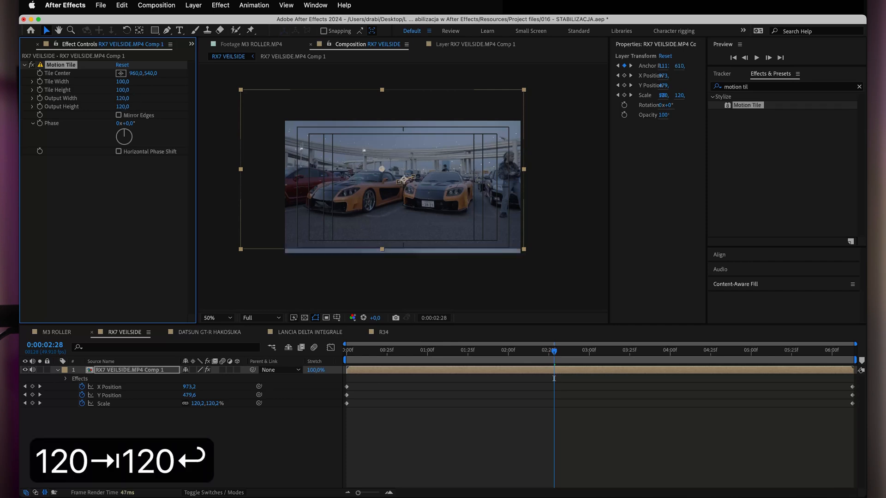
{"action": "left_click", "coordinate": [118, 115]}
{"action": "left_click", "coordinate": [454, 465]}
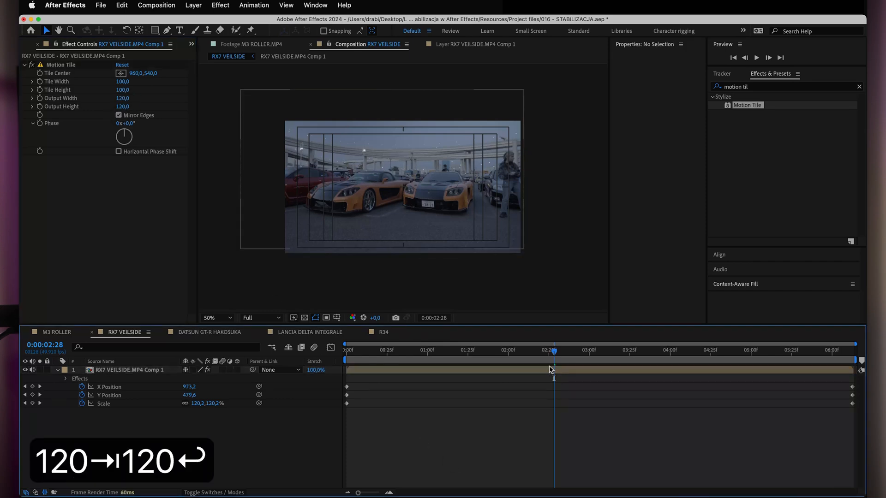
Hide the title/action safe guides and scrub the clip to check the mirrored edges, stopping around 0:00:02:26.
{"action": "key", "text": "apostrophe"}
{"action": "left_click_drag", "start_coordinate": [555, 354], "coordinate": [710, 391]}
{"action": "left_click_drag", "start_coordinate": [711, 354], "coordinate": [340, 377]}
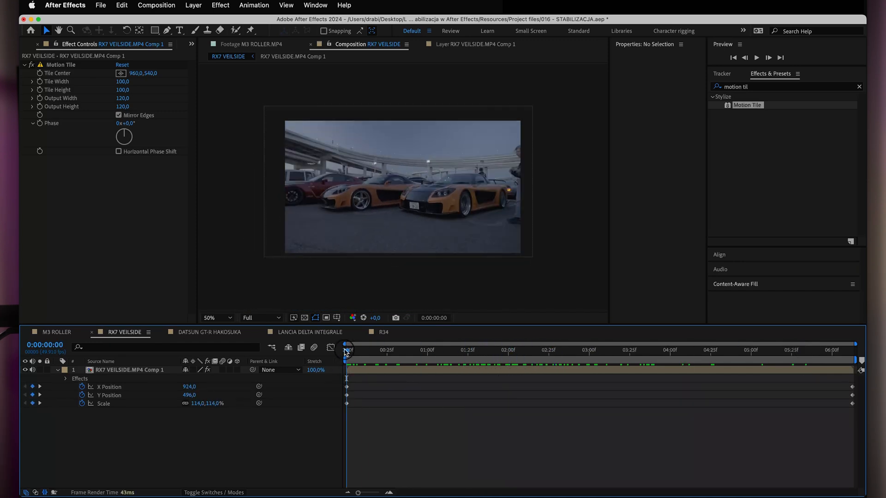
{"action": "left_click_drag", "start_coordinate": [347, 352], "coordinate": [548, 363]}
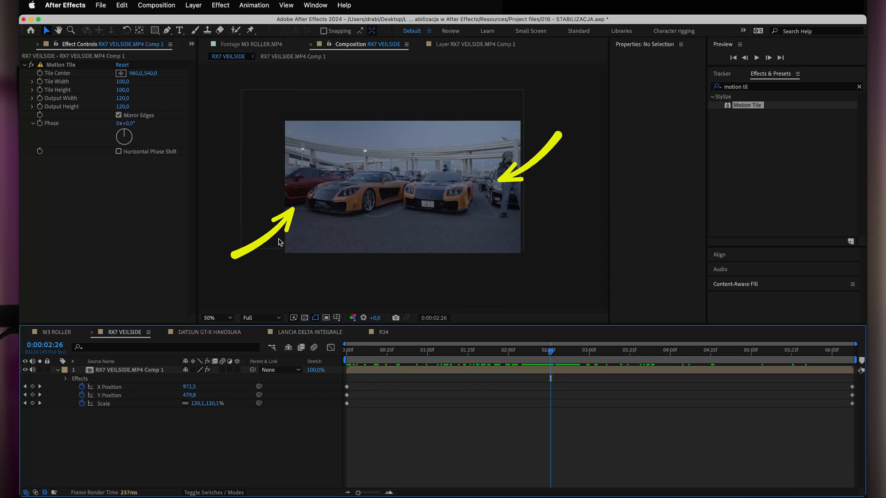
Keyframe the layer's position at 0:00:02:49 with X Position 1081.3 and Y Position 476.9, and scrub to 0:00:04:32.
{"action": "left_click_drag", "start_coordinate": [552, 354], "coordinate": [588, 354]}
{"action": "left_click", "coordinate": [330, 206]}
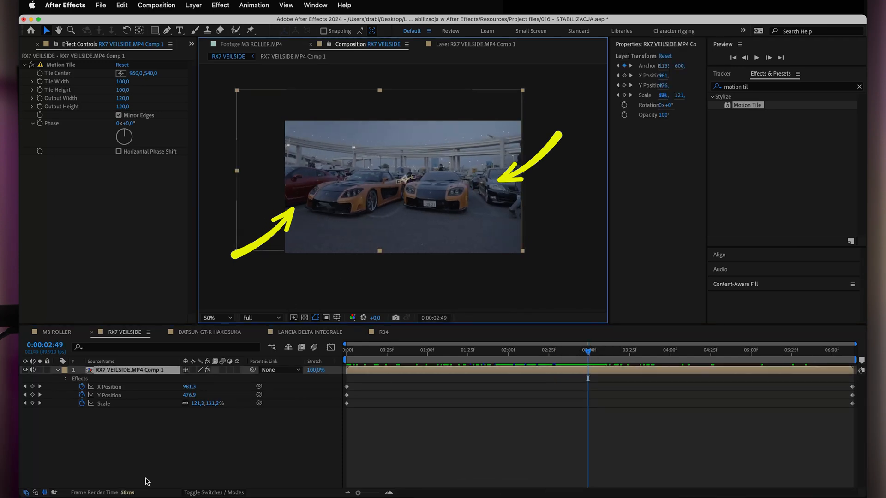
{"action": "left_click_drag", "start_coordinate": [342, 194], "coordinate": [354, 195]}
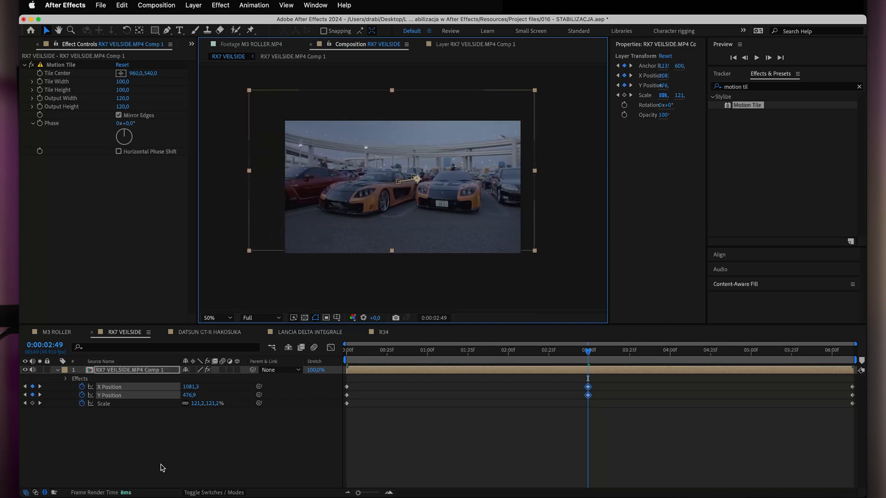
{"action": "left_click_drag", "start_coordinate": [478, 353], "coordinate": [723, 373]}
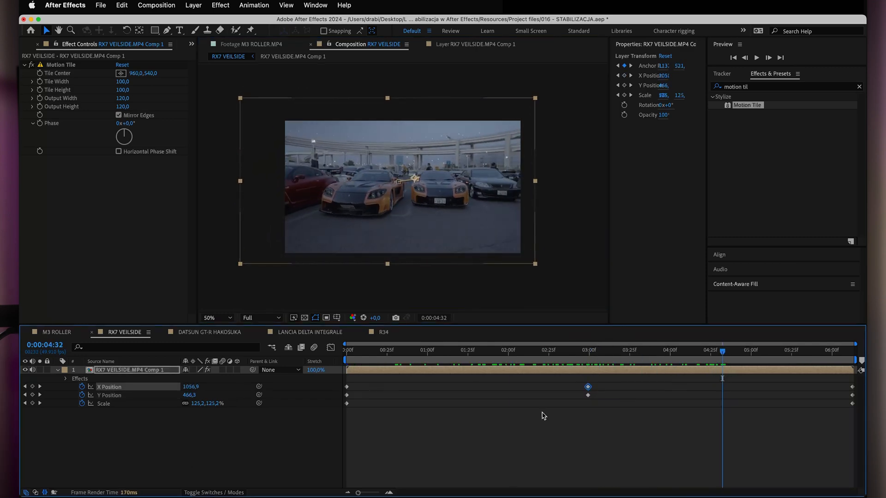
Apply Easy Ease to the X and Y Position keyframes at 0:00:02:49 and scrub through the result.
{"action": "left_click_drag", "start_coordinate": [616, 434], "coordinate": [572, 381]}
{"action": "key", "text": "F9"}
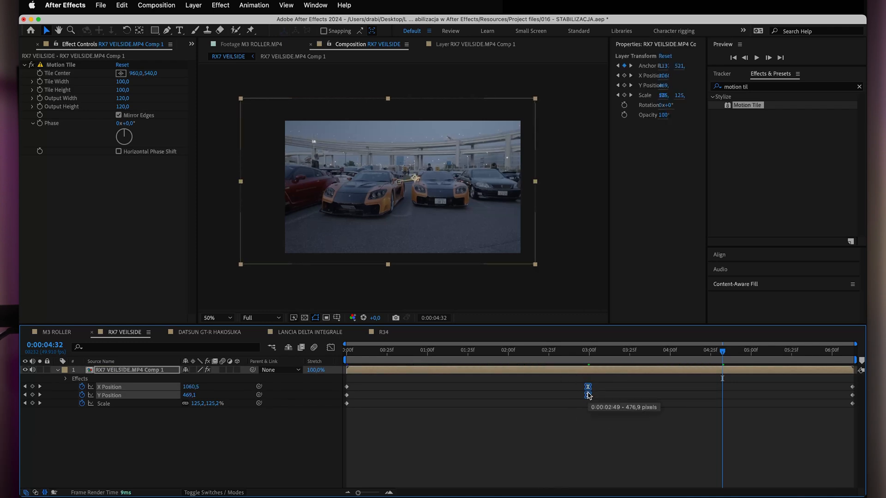
{"action": "right_click", "coordinate": [588, 396]}
{"action": "mouse_move", "coordinate": [636, 492]}
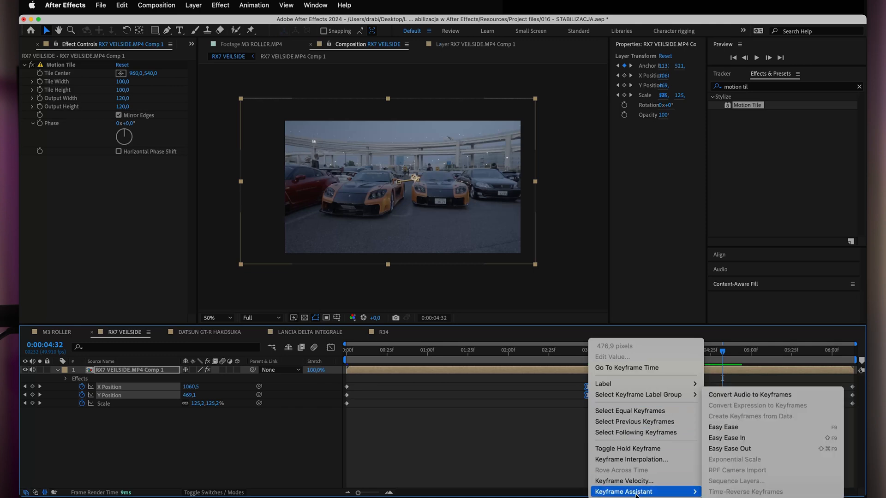
{"action": "left_click", "coordinate": [731, 428]}
{"action": "left_click_drag", "start_coordinate": [511, 359], "coordinate": [786, 359]}
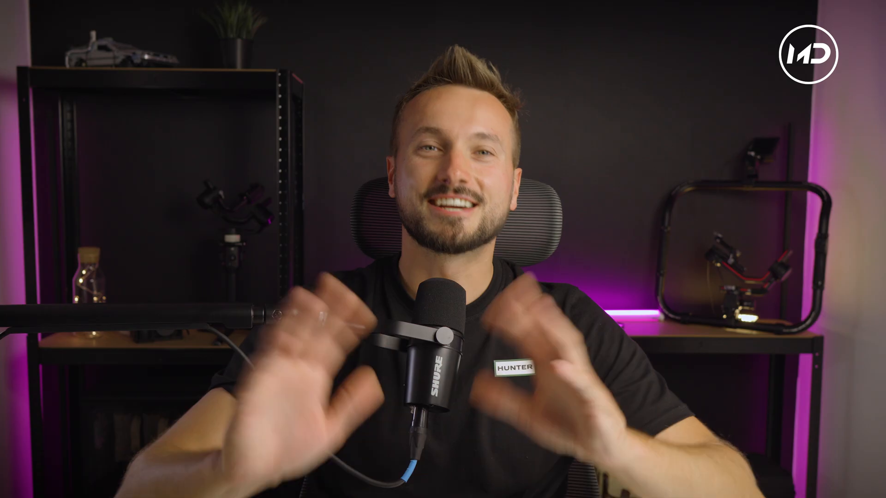